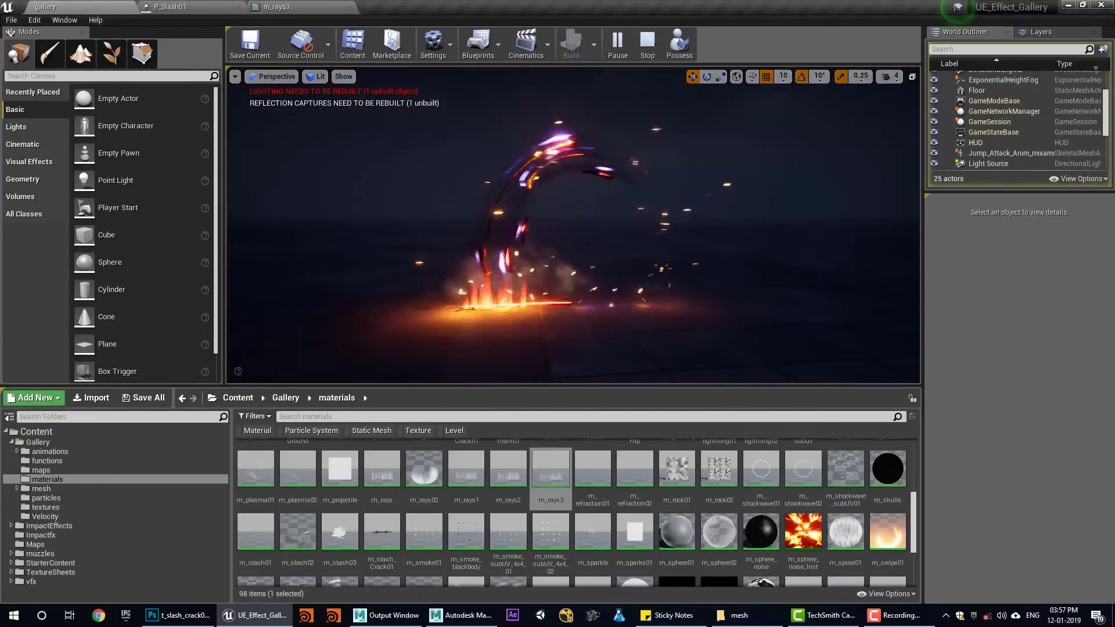
Step: Restart the level simulation twice to replay the slash effect in the gallery level
{"action": "left_click", "coordinate": [648, 46]}
{"action": "left_click", "coordinate": [617, 43]}
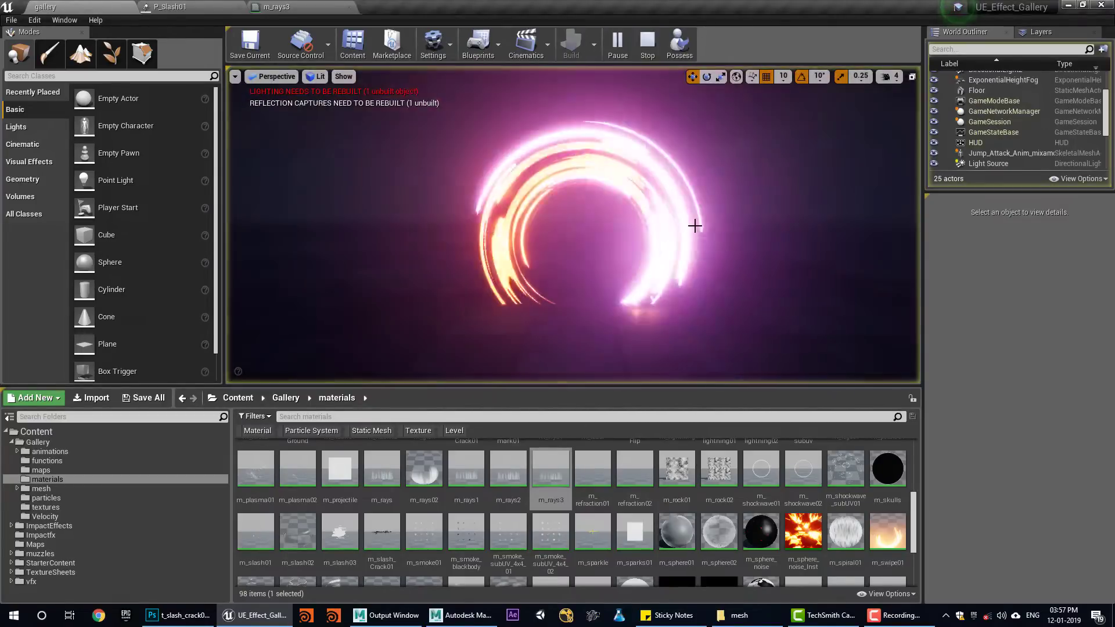
{"action": "left_click", "coordinate": [648, 47]}
{"action": "left_click", "coordinate": [617, 43]}
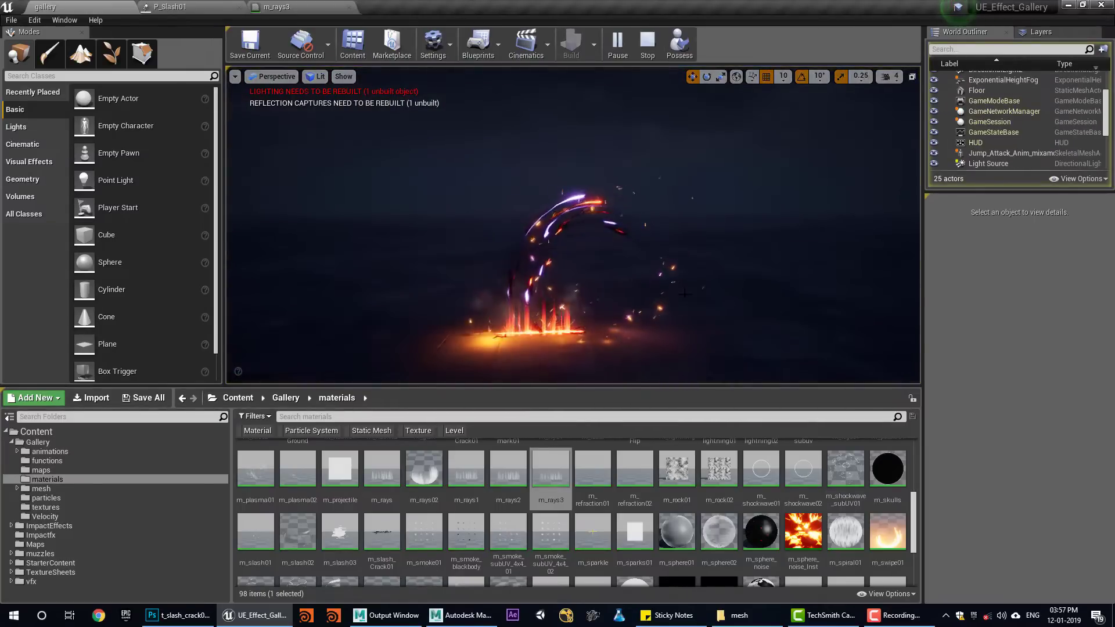
Step: Replay the slash effect in an immersive full-screen viewport with game view on, and return to the normal editor layout
{"action": "key", "text": "F11"}
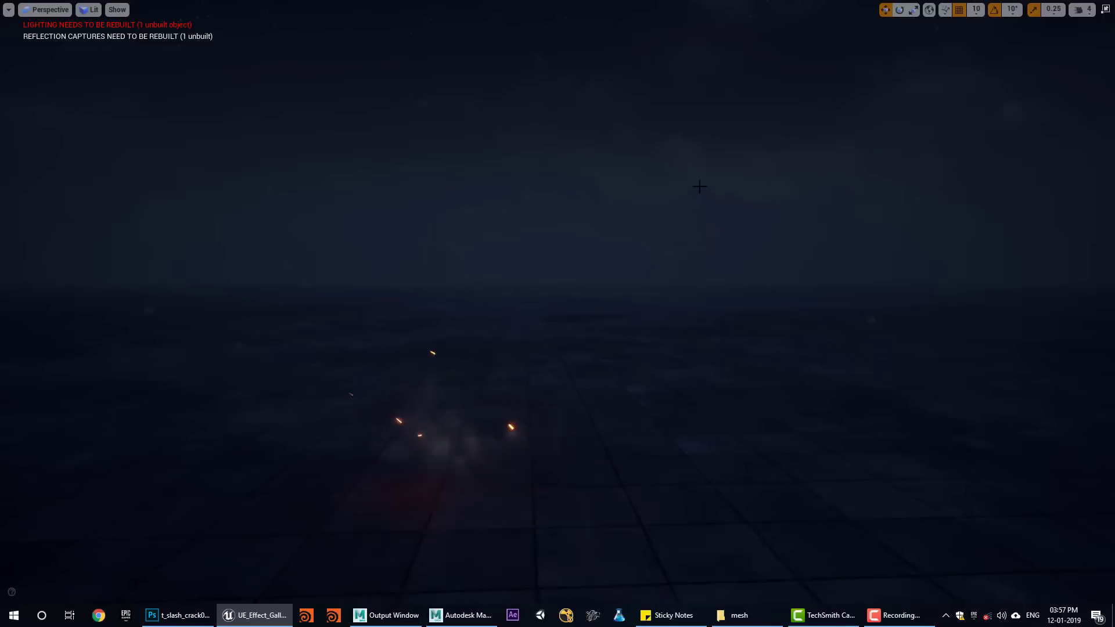
{"action": "key", "text": "F11"}
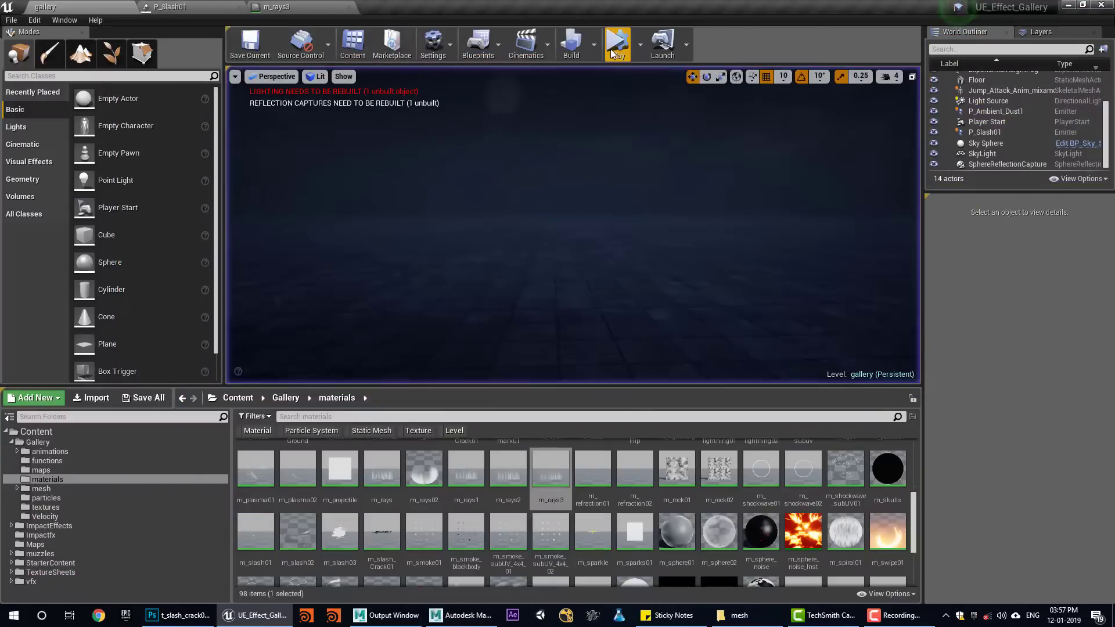
{"action": "key", "text": "F11"}
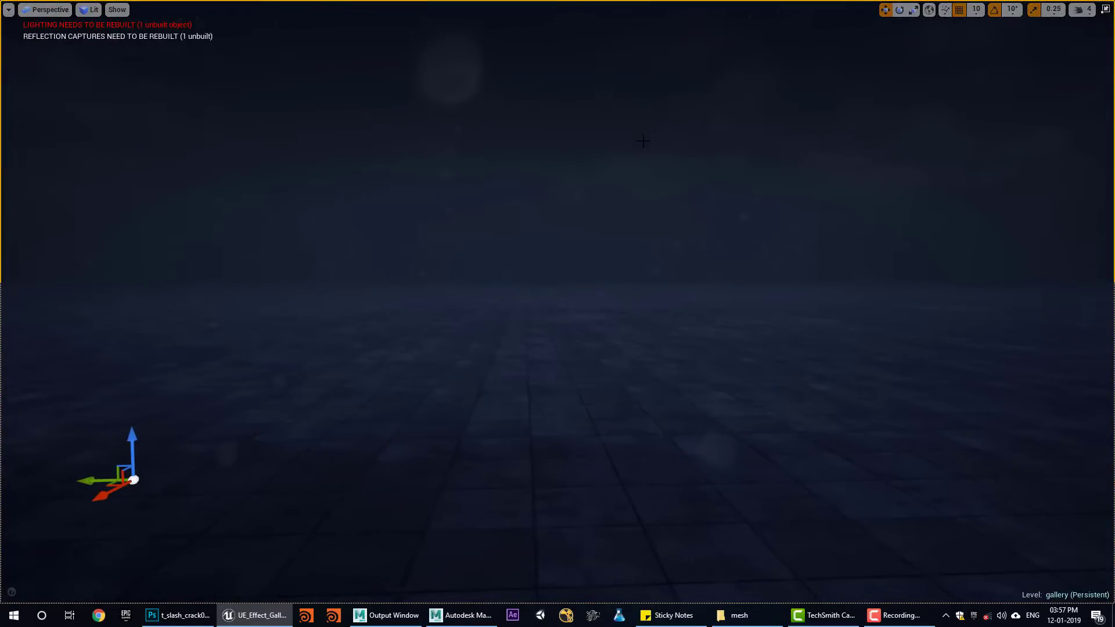
{"action": "key", "text": "g"}
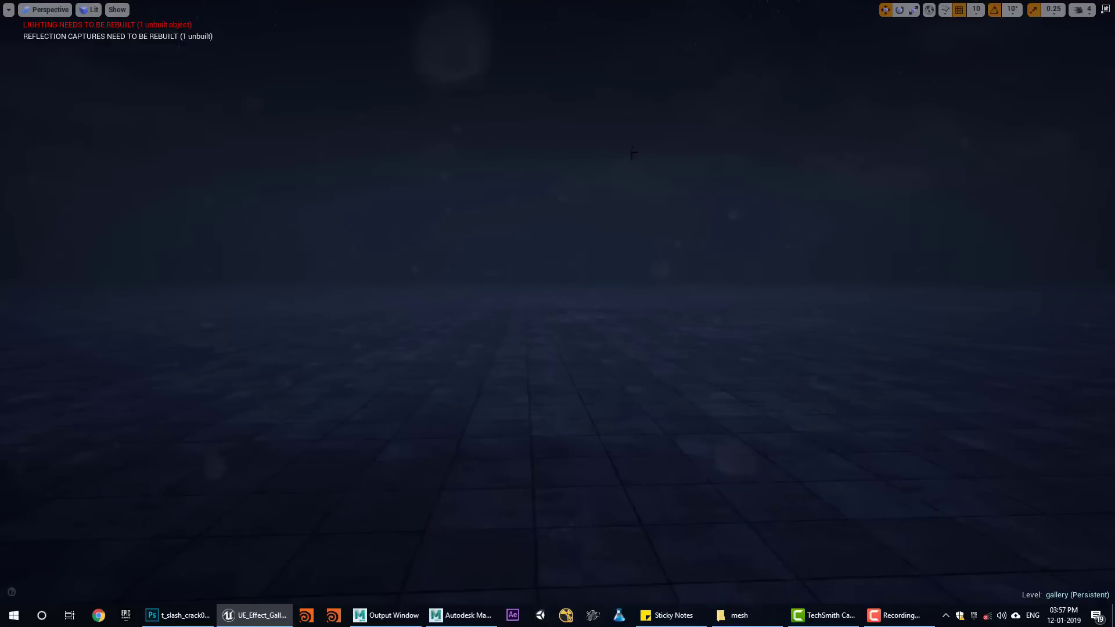
{"action": "left_click", "coordinate": [628, 154]}
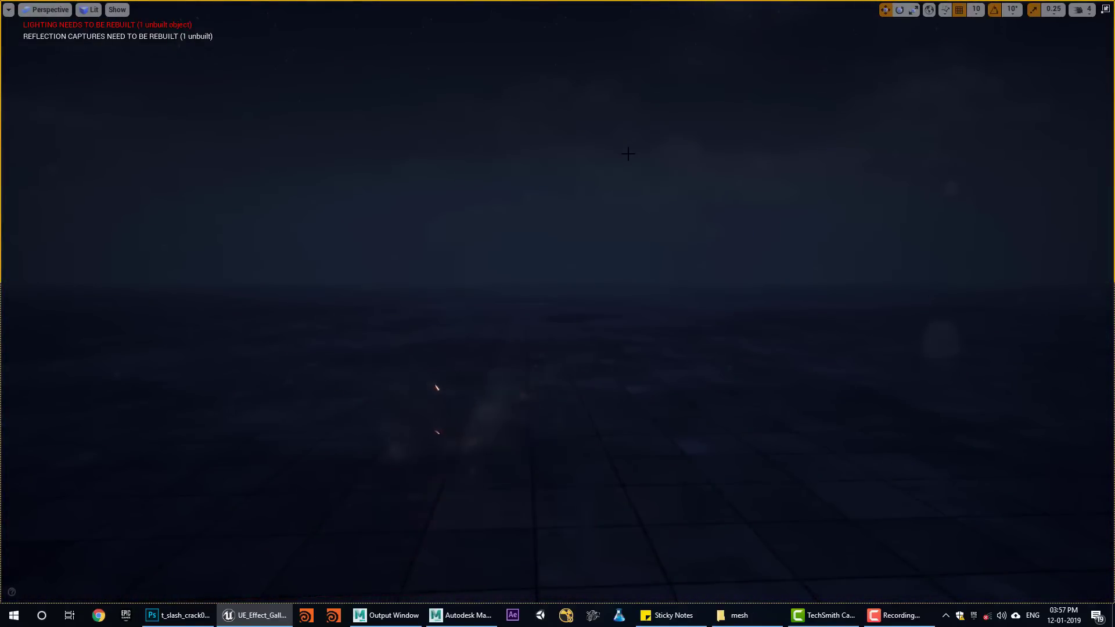
{"action": "key", "text": "g"}
{"action": "key", "text": "F11"}
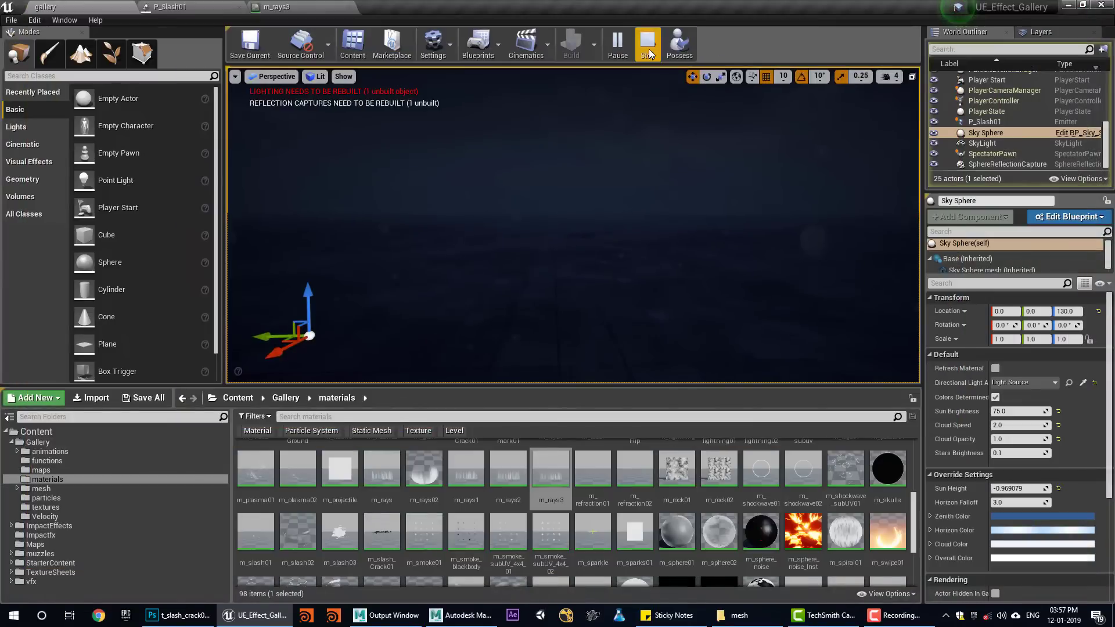
Step: Run the level simulation once more to watch the slash effect, and stop it
{"action": "left_click", "coordinate": [647, 44]}
{"action": "left_click", "coordinate": [623, 48]}
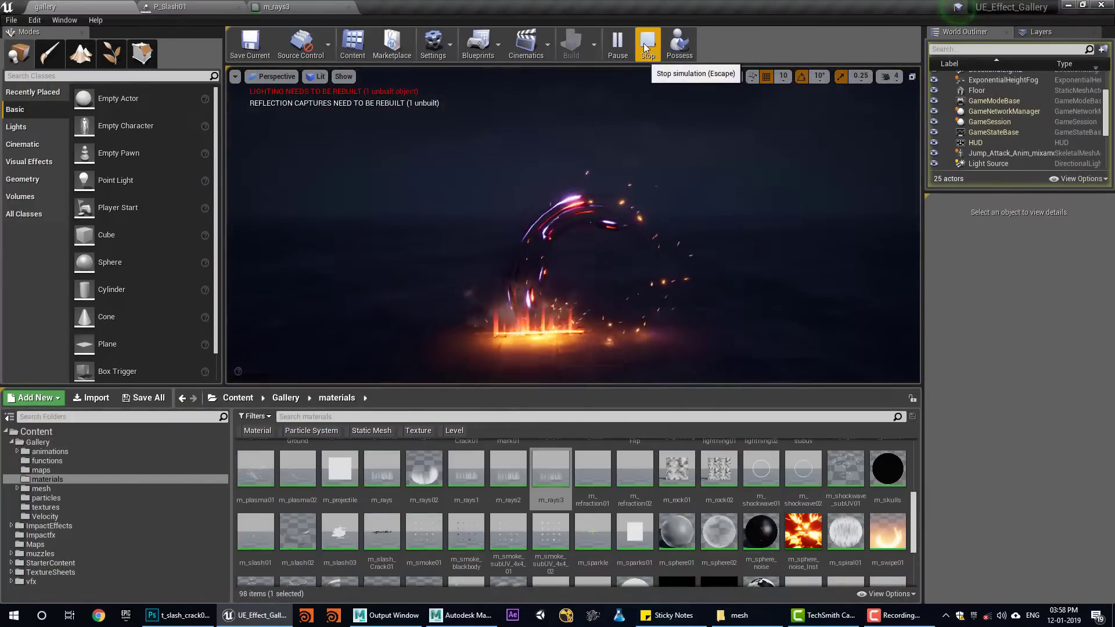
{"action": "left_click", "coordinate": [645, 43]}
Step: Switch to the P_Slash01 particle system and restart its preview repeatedly to inspect the slash effect
{"action": "left_click", "coordinate": [219, 5]}
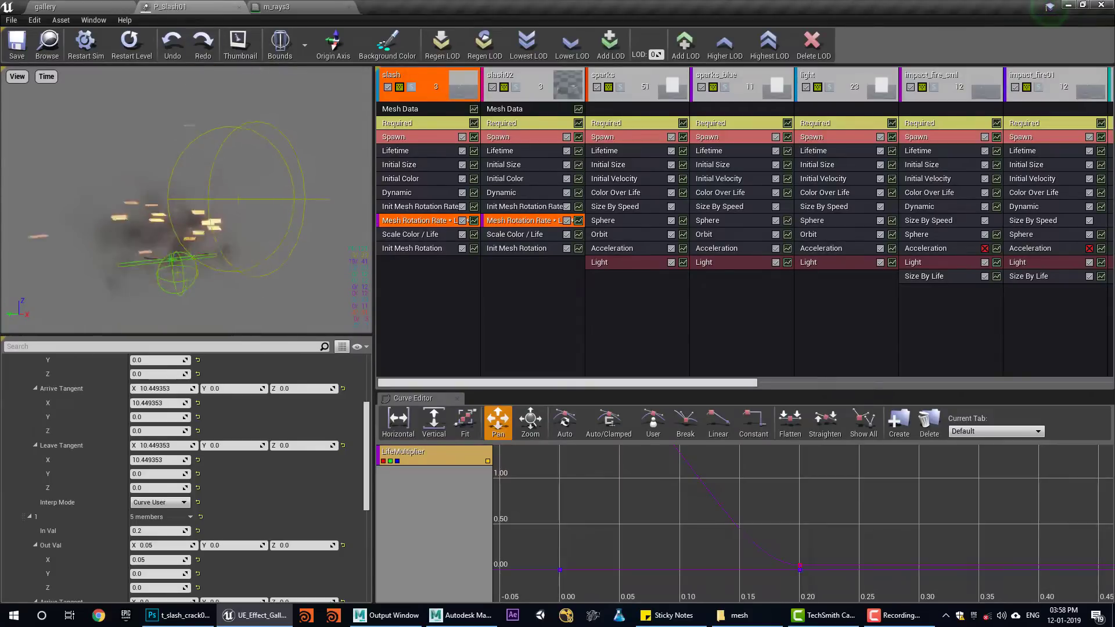
{"action": "left_click", "coordinate": [123, 46]}
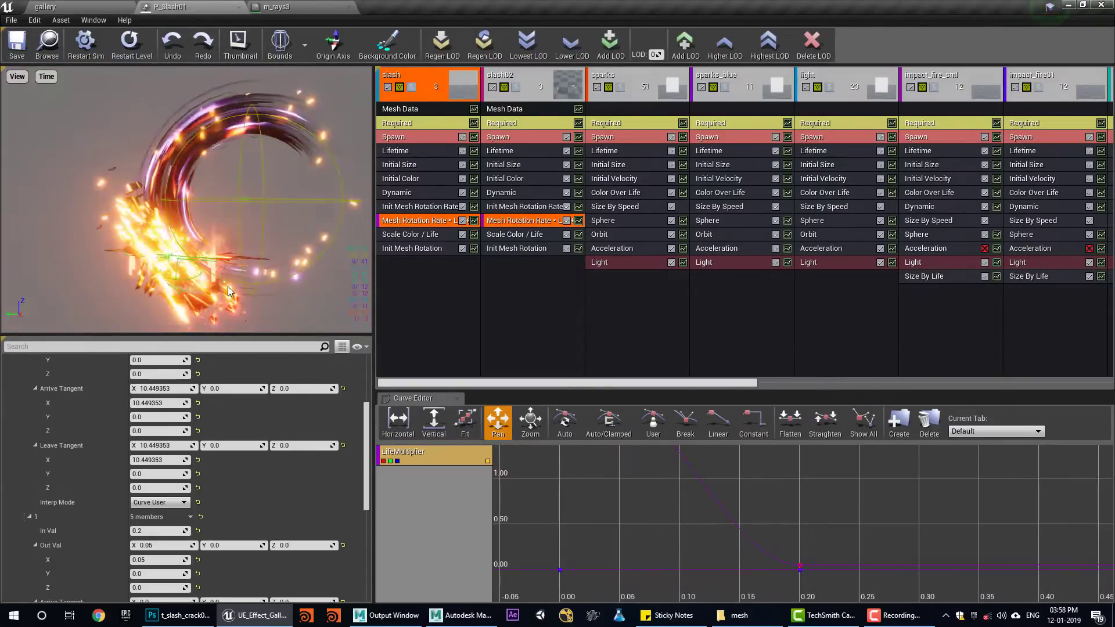
{"action": "left_click", "coordinate": [129, 44]}
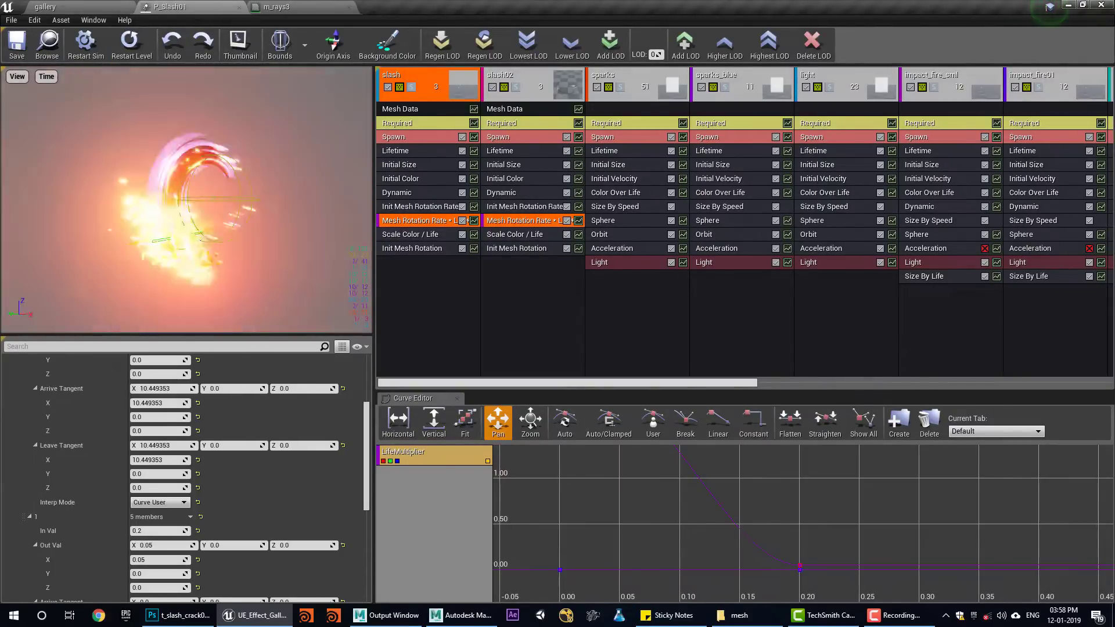
{"action": "left_click", "coordinate": [129, 44]}
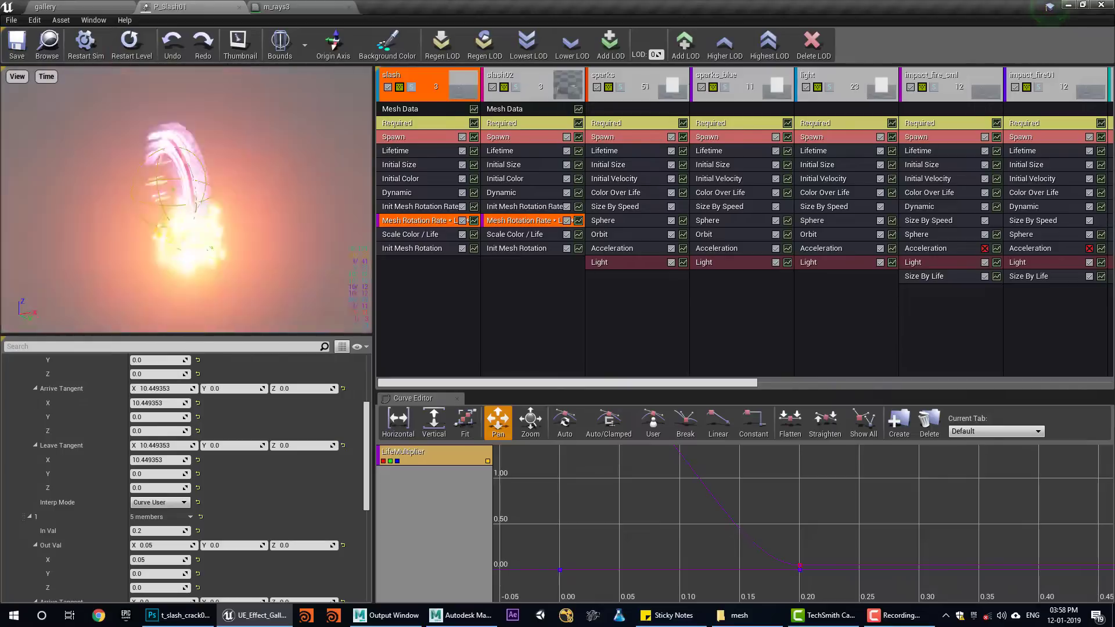
{"action": "left_click_drag", "start_coordinate": [192, 191], "coordinate": [211, 185]}
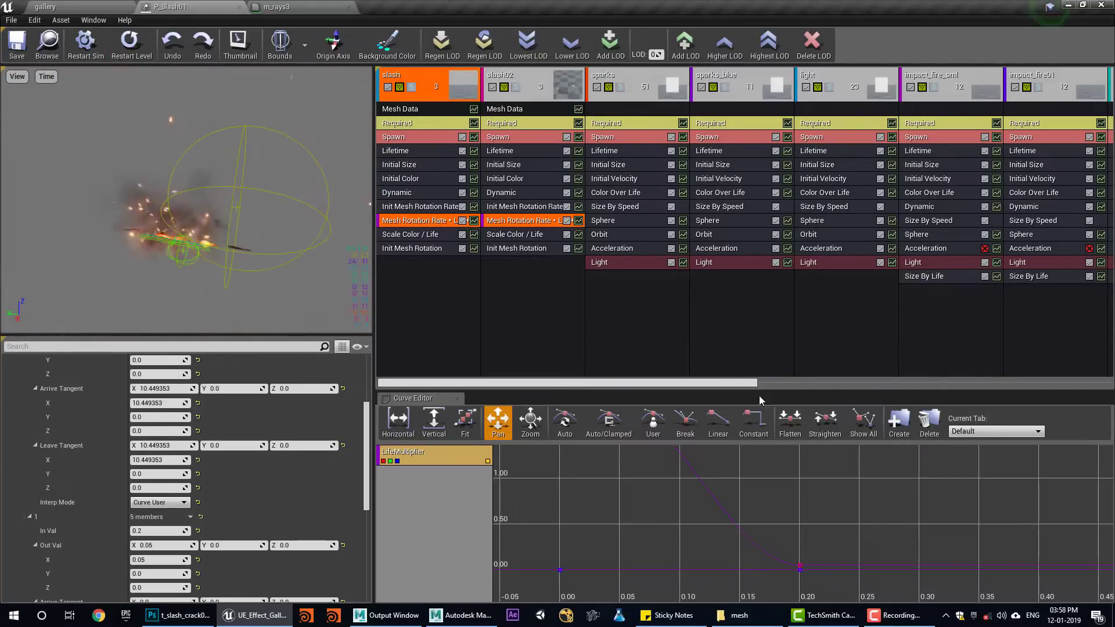
Step: Hide the tab header of the Curve Editor in the particle system editor
{"action": "left_click_drag", "start_coordinate": [726, 386], "coordinate": [610, 399]}
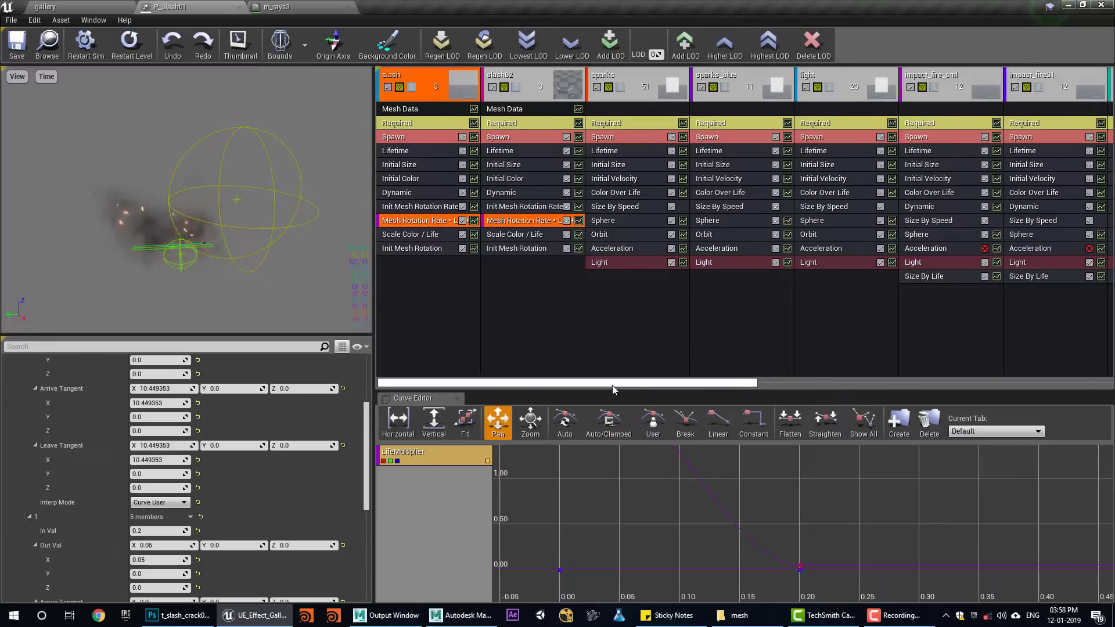
{"action": "left_click_drag", "start_coordinate": [613, 389], "coordinate": [523, 385]}
{"action": "right_click", "coordinate": [429, 405]}
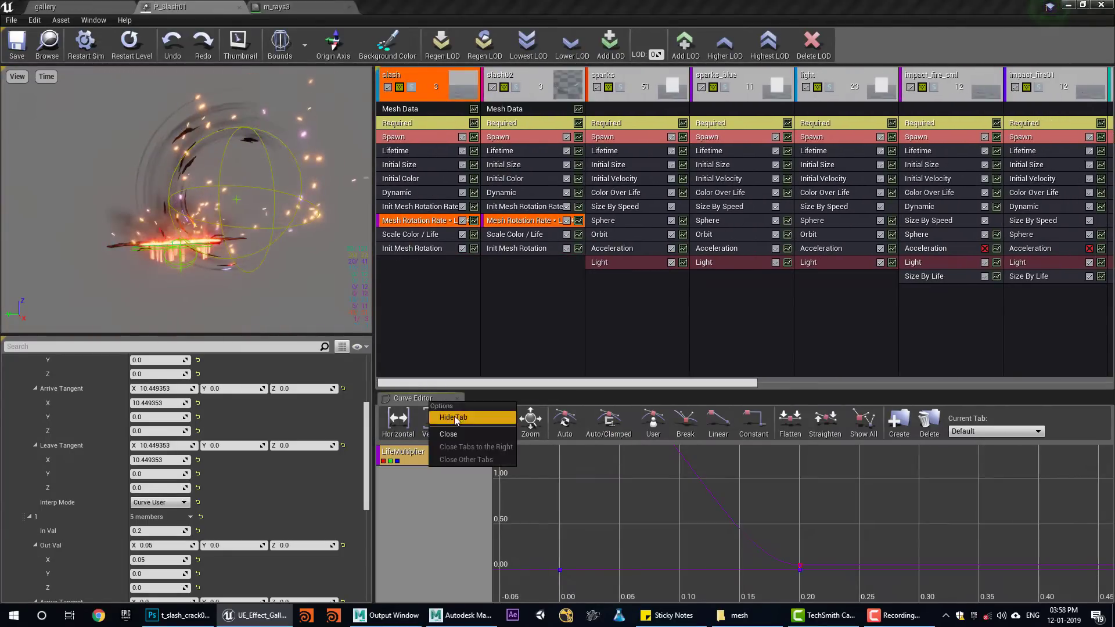
{"action": "left_click", "coordinate": [454, 416]}
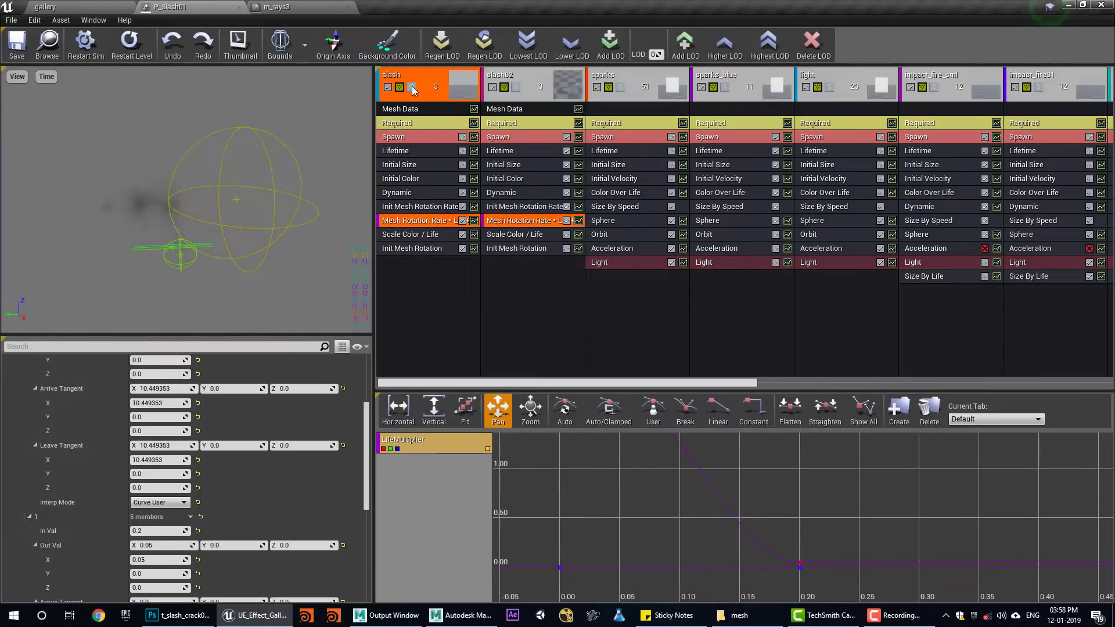
Step: Solo the slash emitter and replay its preview on its own
{"action": "left_click", "coordinate": [412, 87]}
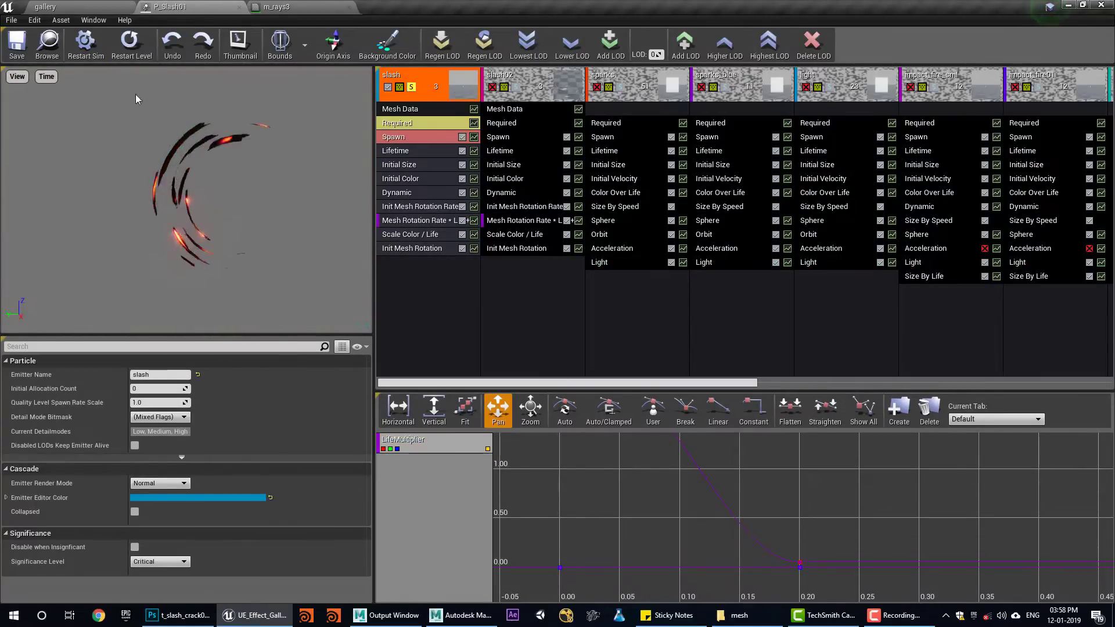
{"action": "left_click", "coordinate": [131, 45]}
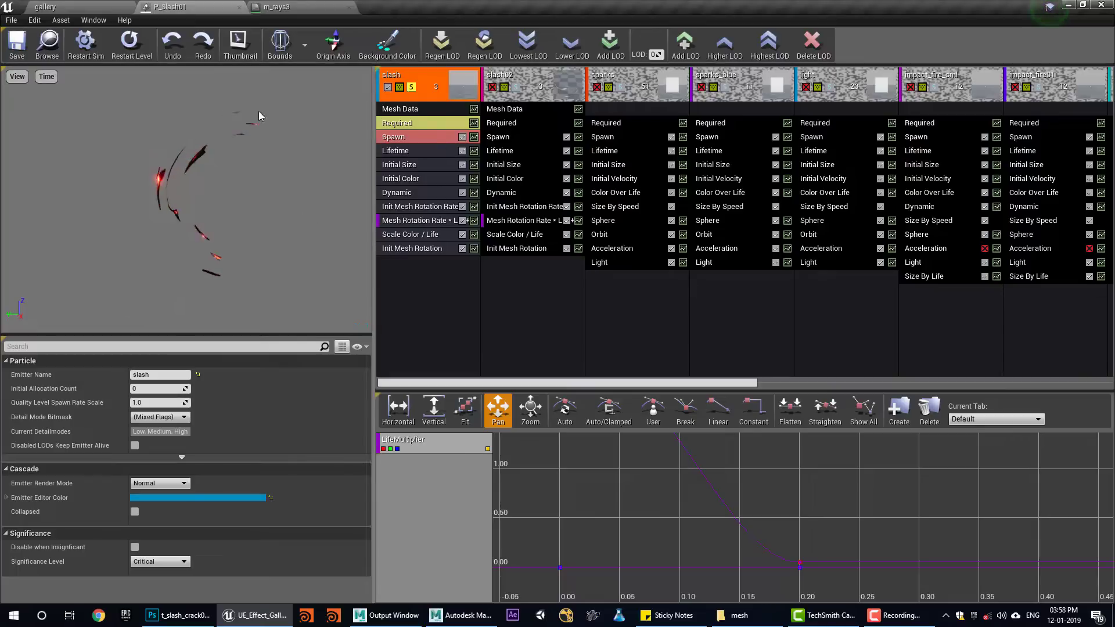
{"action": "left_click", "coordinate": [130, 45]}
Step: Open the Sm_slash01 mesh assigned in the slash emitter's Mesh Data and inspect its ring shape
{"action": "left_click", "coordinate": [399, 109]}
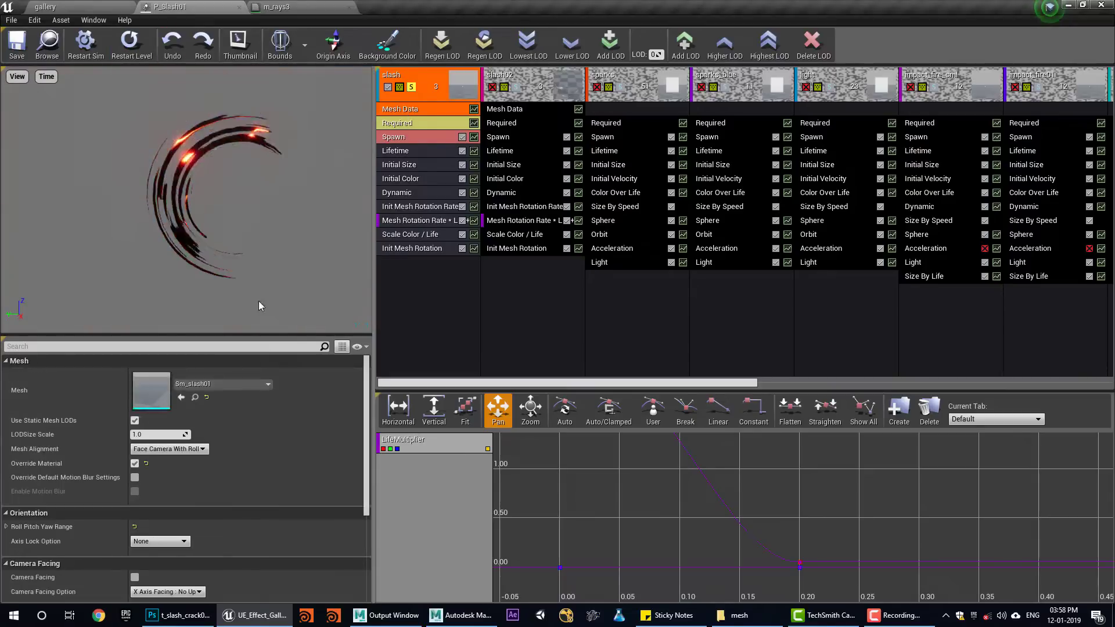
{"action": "double_click", "coordinate": [154, 390]}
{"action": "left_click_drag", "start_coordinate": [551, 403], "coordinate": [273, 412]}
{"action": "scroll", "coordinate": [290, 406], "scroll_direction": "up", "scroll_amount": 5}
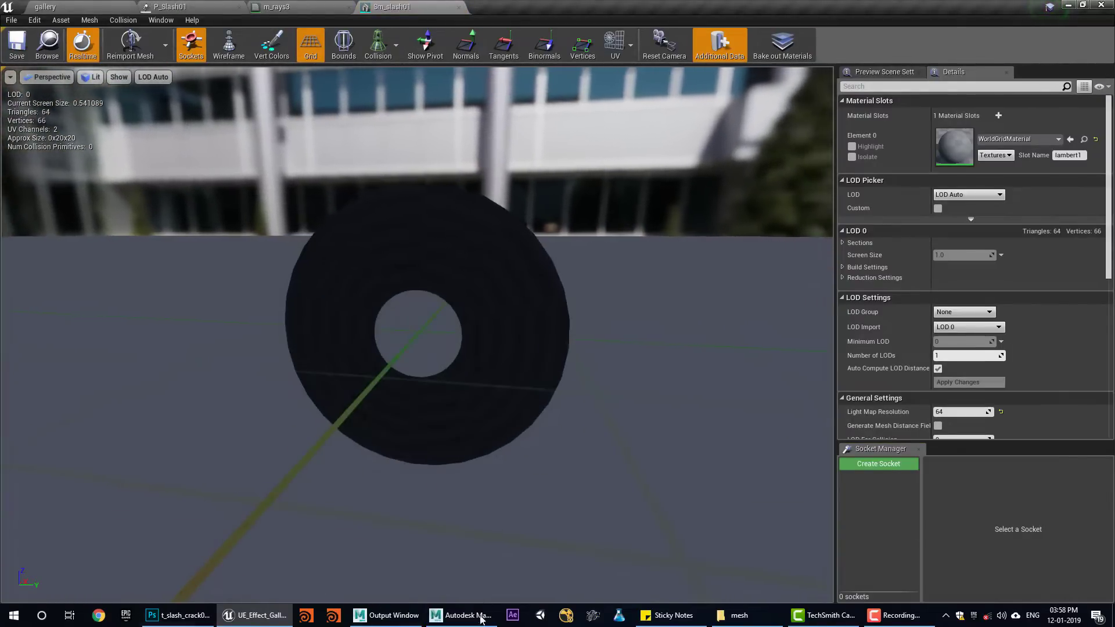
Step: Switch to Maya and show the sm_slash ring's UV layout in the UV Editor beside the model
{"action": "left_click", "coordinate": [462, 615]}
{"action": "left_click_drag", "start_coordinate": [529, 403], "coordinate": [383, 385], "text": "alt"}
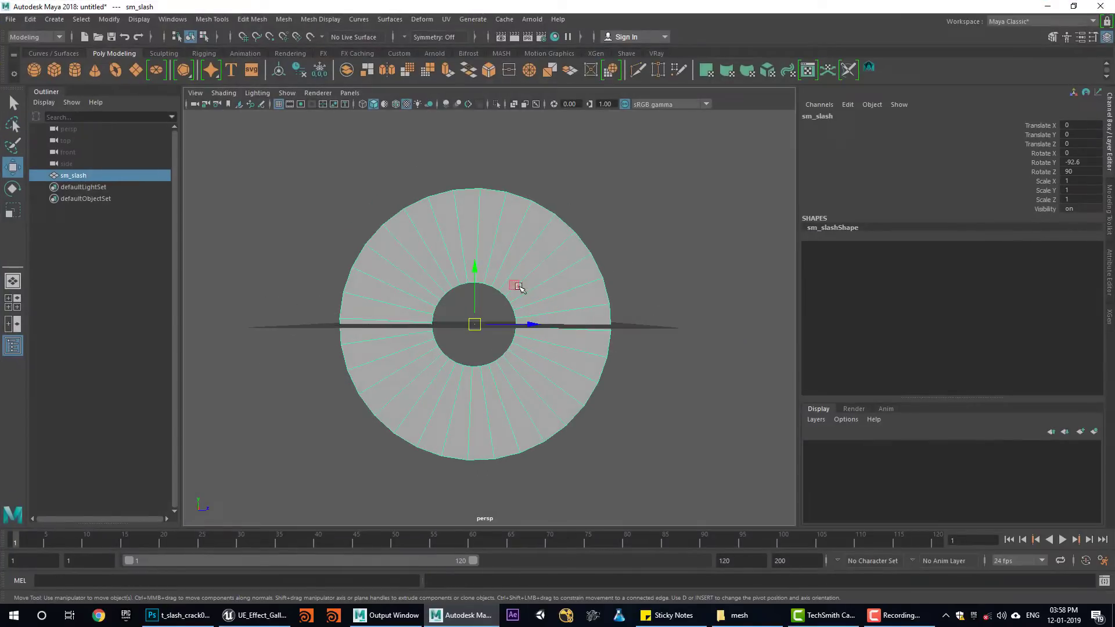
{"action": "left_click", "coordinate": [808, 69]}
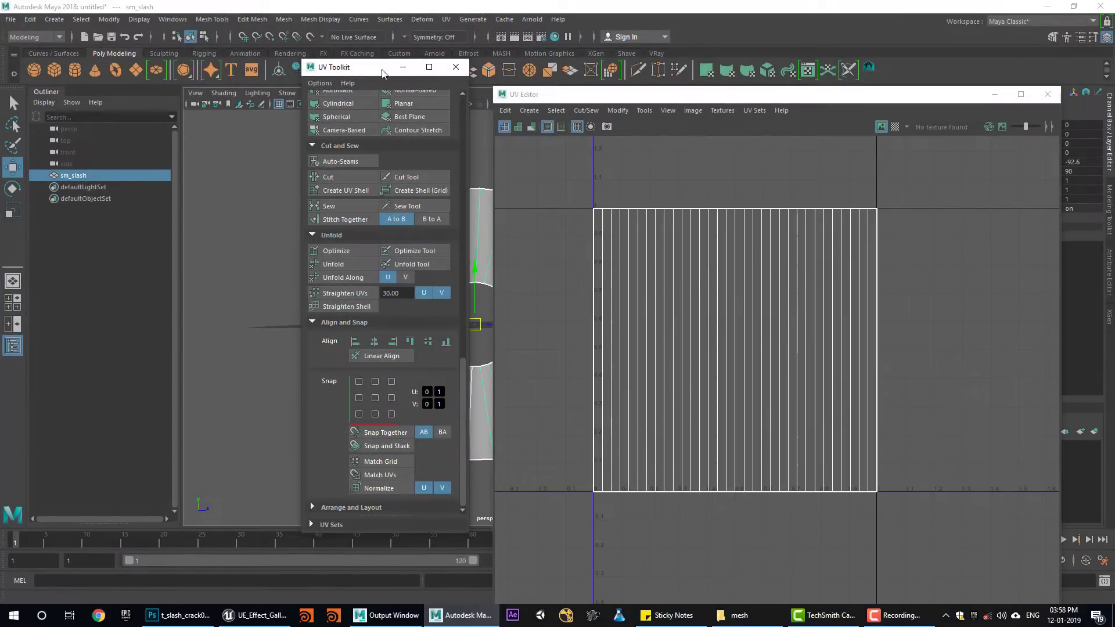
{"action": "left_click_drag", "start_coordinate": [682, 94], "coordinate": [815, 95]}
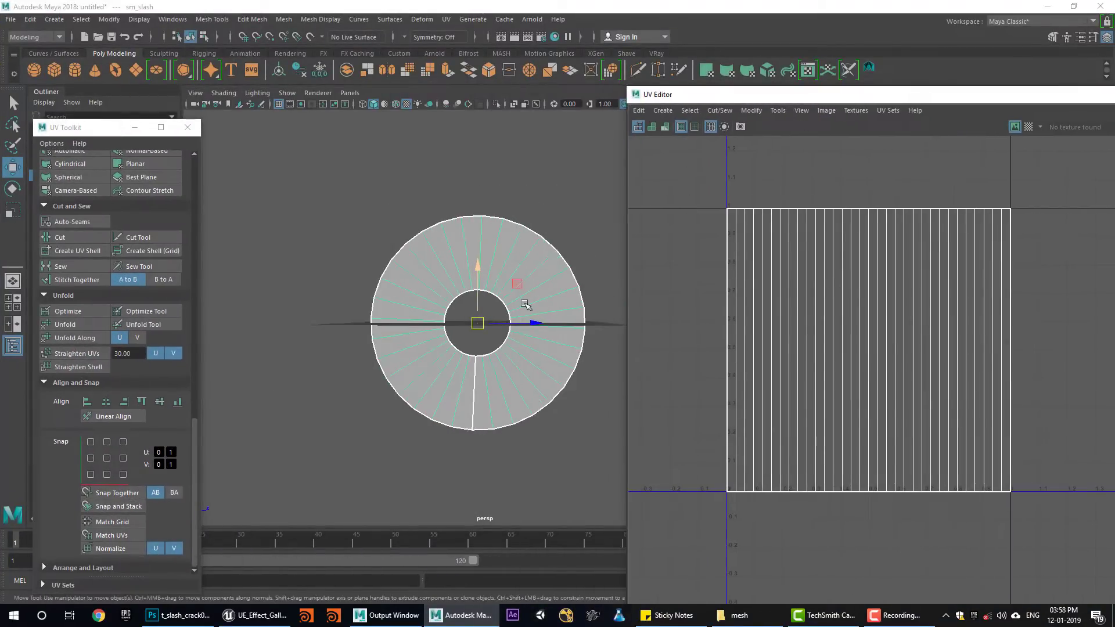
Step: Return to Unreal Editor, close the m_rays3 material and open the m_slash01 material assigned to the slash emitter
{"action": "left_click", "coordinate": [1057, 7]}
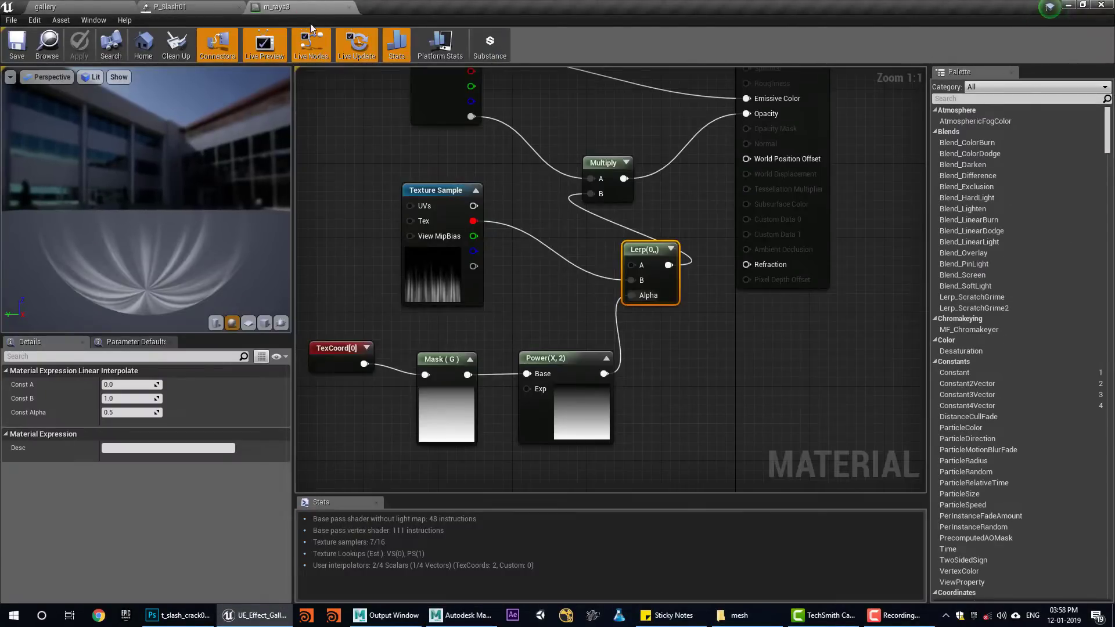
{"action": "left_click", "coordinate": [349, 7]}
{"action": "left_click", "coordinate": [394, 123]}
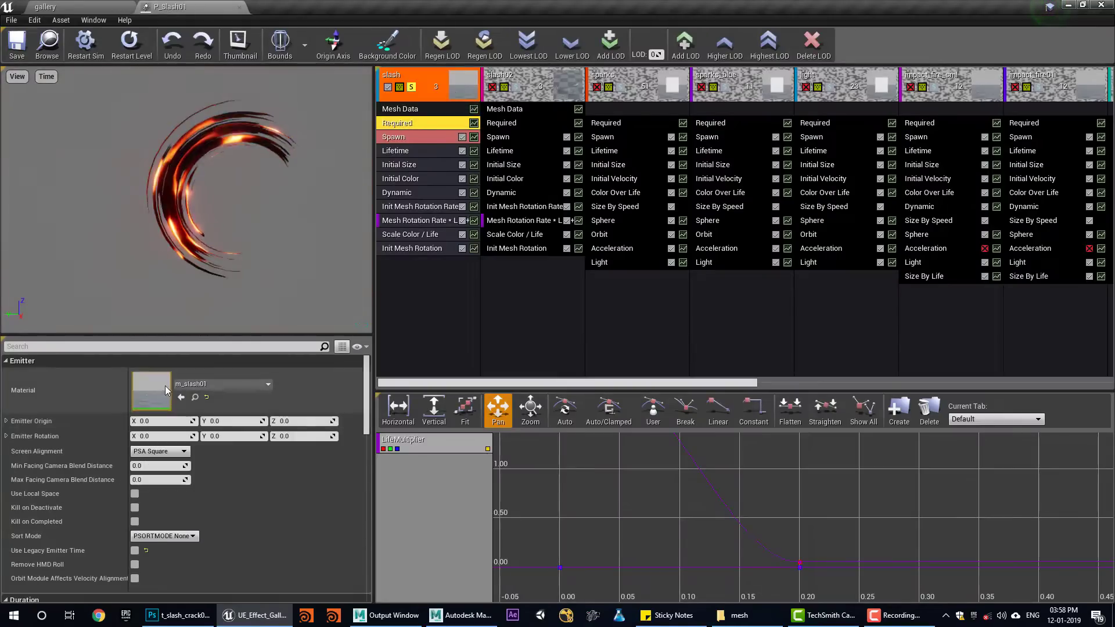
{"action": "double_click", "coordinate": [151, 390]}
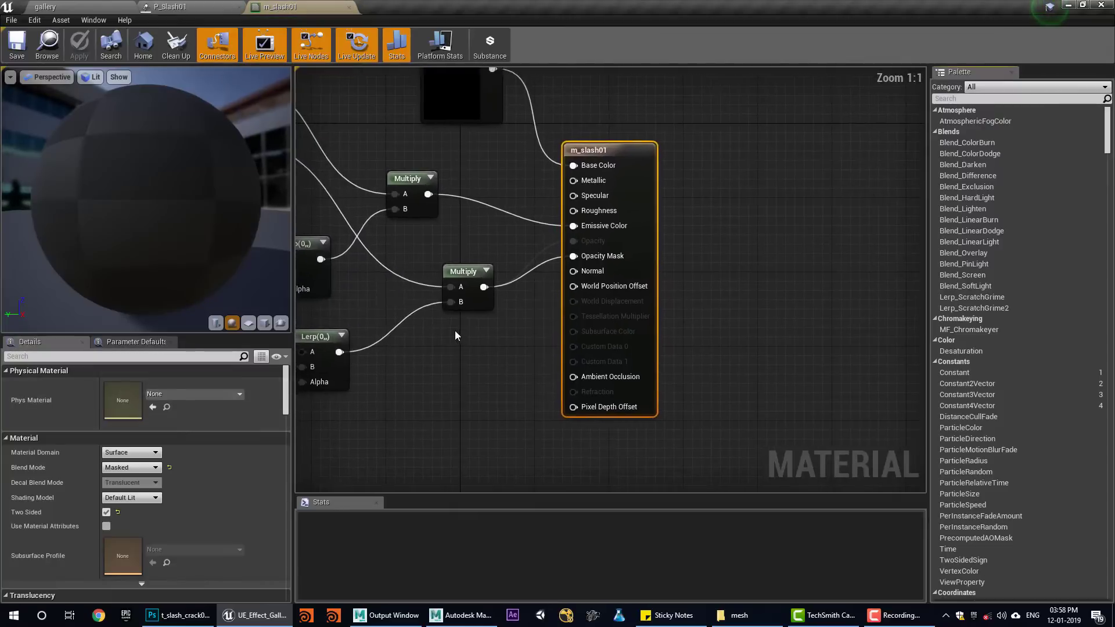
Step: Open the T_slash01 texture used by the Texture Sample node in the m_slash01 material graph
{"action": "scroll", "coordinate": [628, 385], "scroll_direction": "down", "scroll_amount": 5}
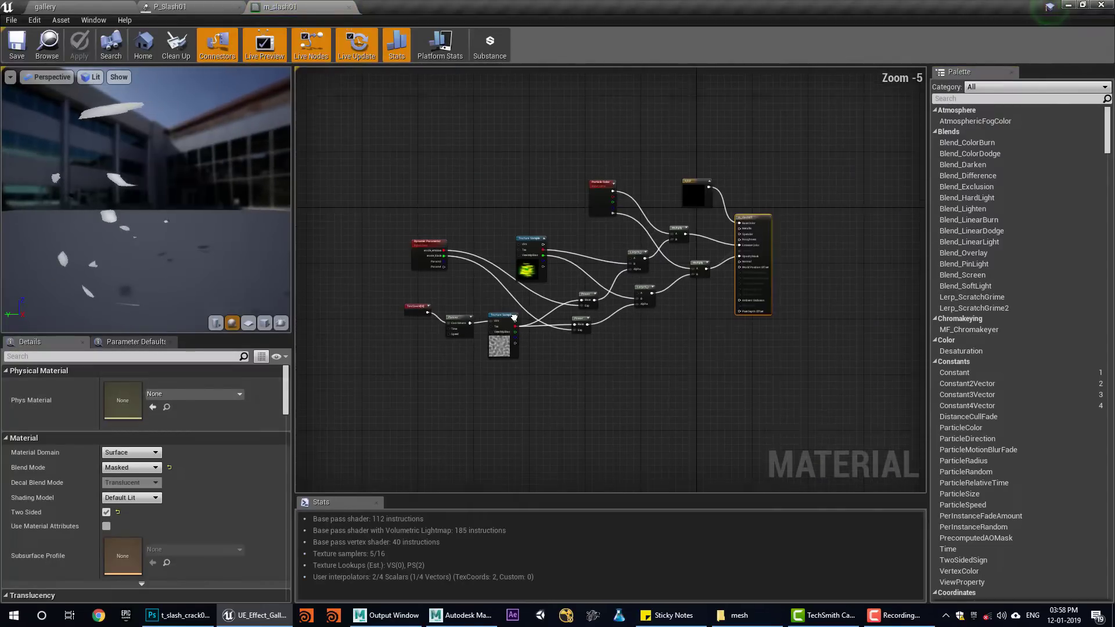
{"action": "scroll", "coordinate": [500, 293], "scroll_direction": "up", "scroll_amount": 3}
{"action": "left_click", "coordinate": [506, 292]}
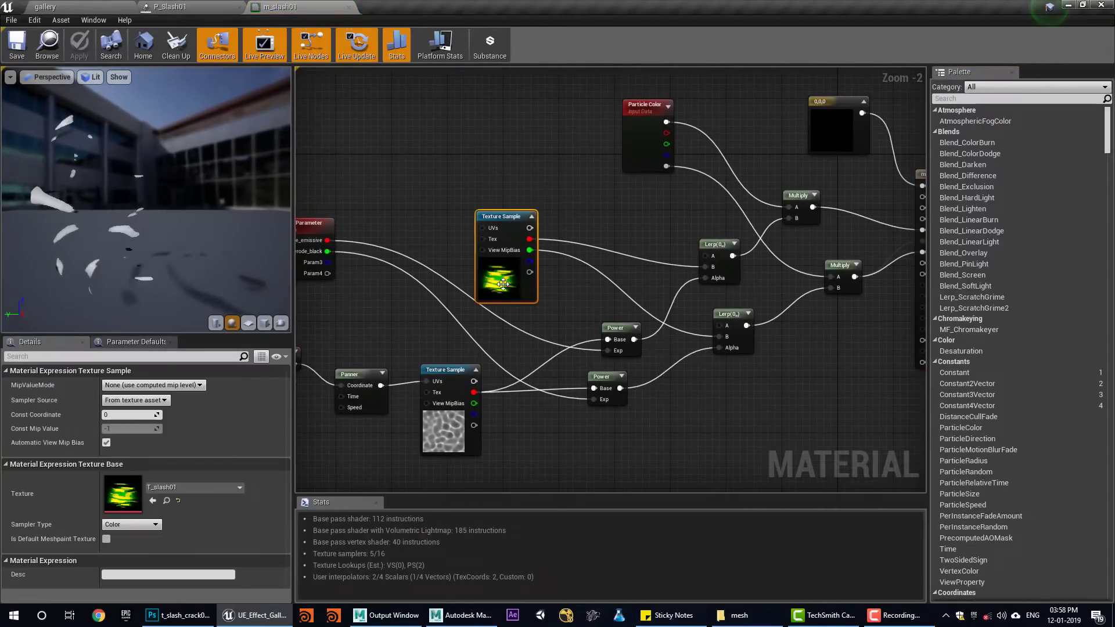
{"action": "double_click", "coordinate": [119, 498]}
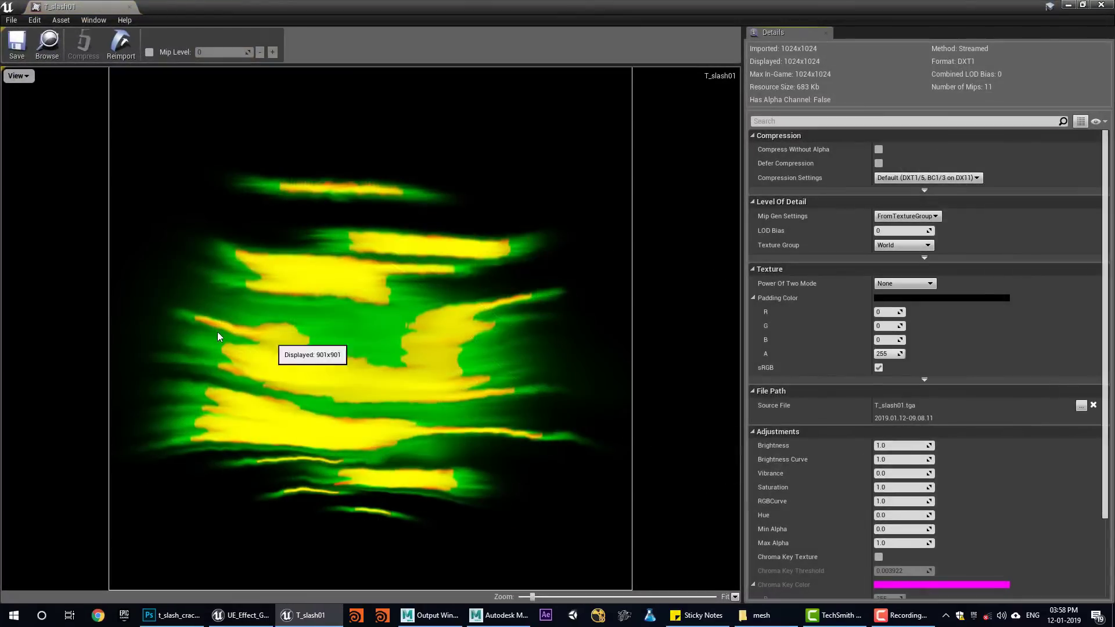
Step: Display T_slash01 with the green channel hidden to examine its red channel
{"action": "left_click", "coordinate": [18, 76]}
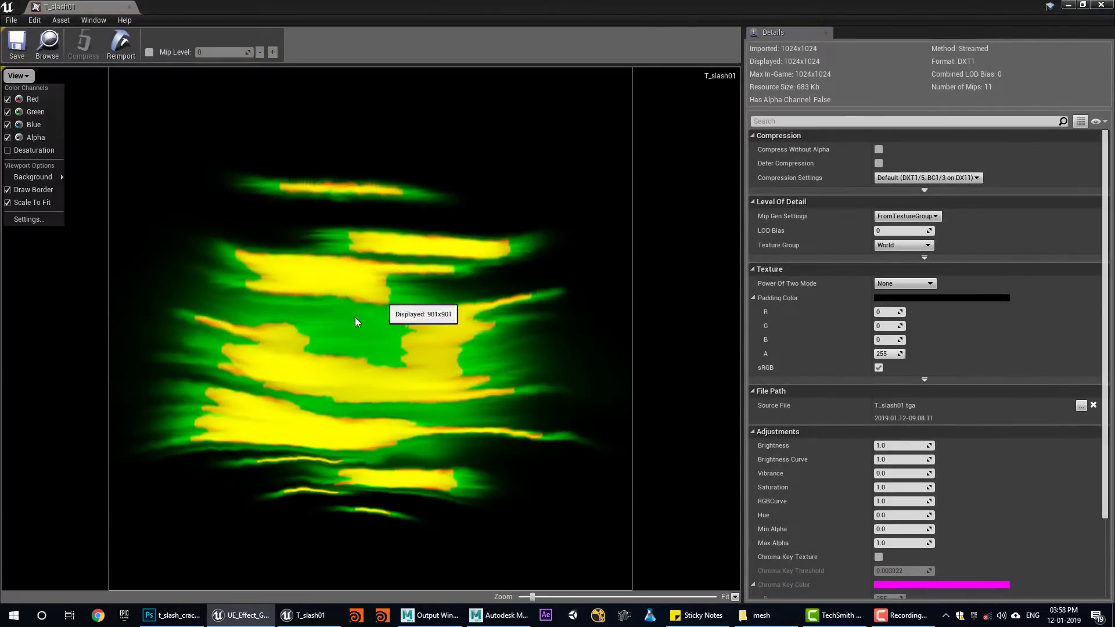
{"action": "left_click", "coordinate": [33, 99]}
{"action": "left_click", "coordinate": [19, 76]}
{"action": "left_click", "coordinate": [35, 111]}
{"action": "left_click", "coordinate": [18, 76]}
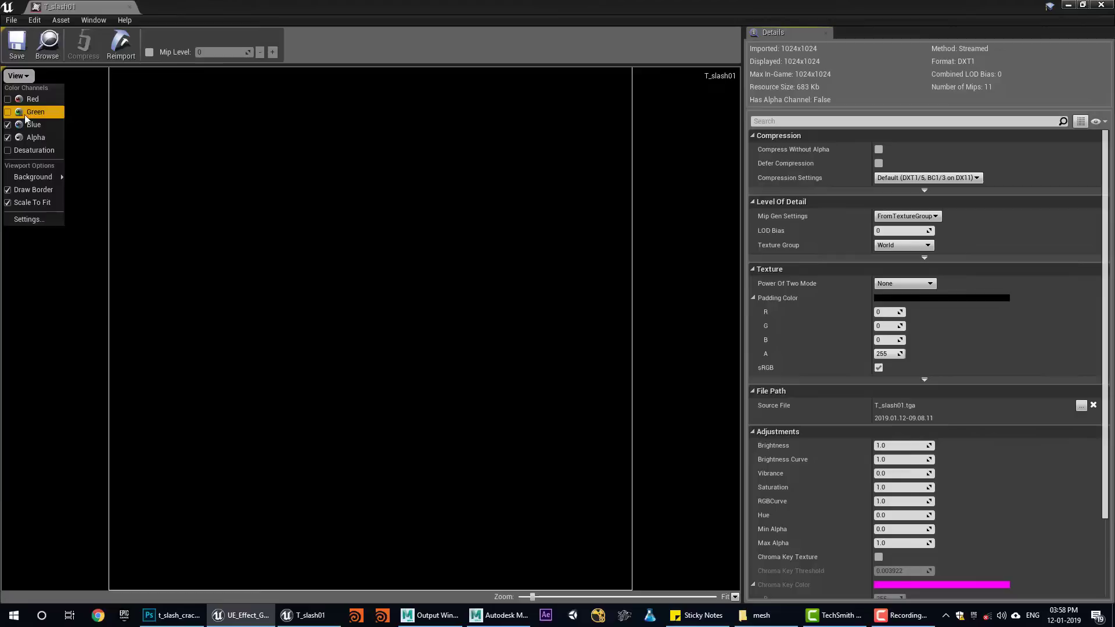
{"action": "left_click", "coordinate": [27, 101]}
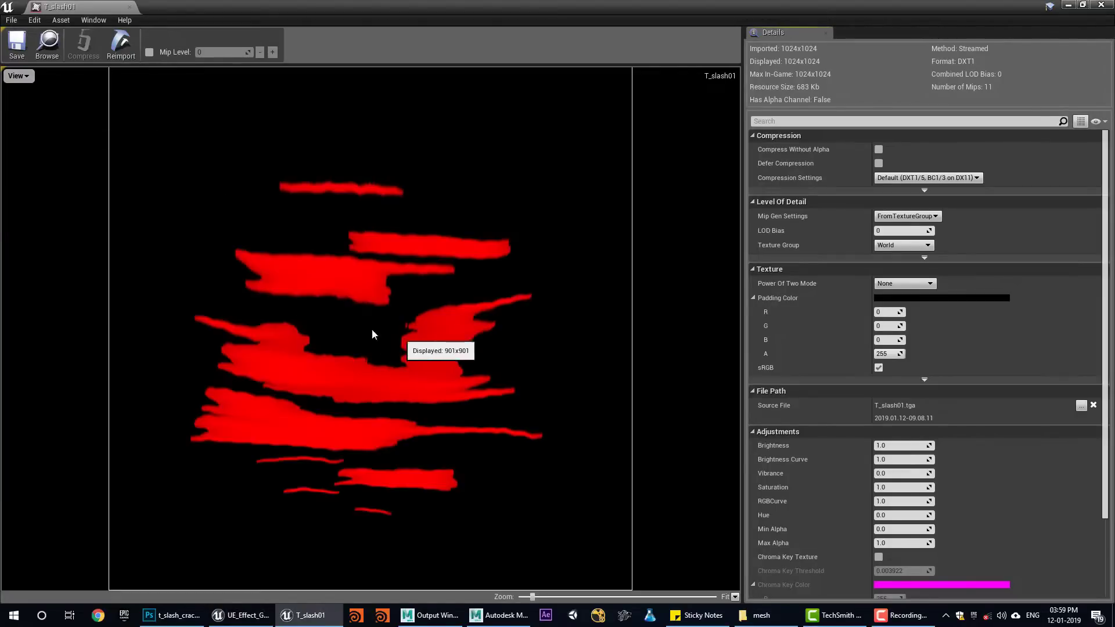
Step: Hide the red channel of T_slash01 and show the green channel to examine it
{"action": "left_click", "coordinate": [19, 76]}
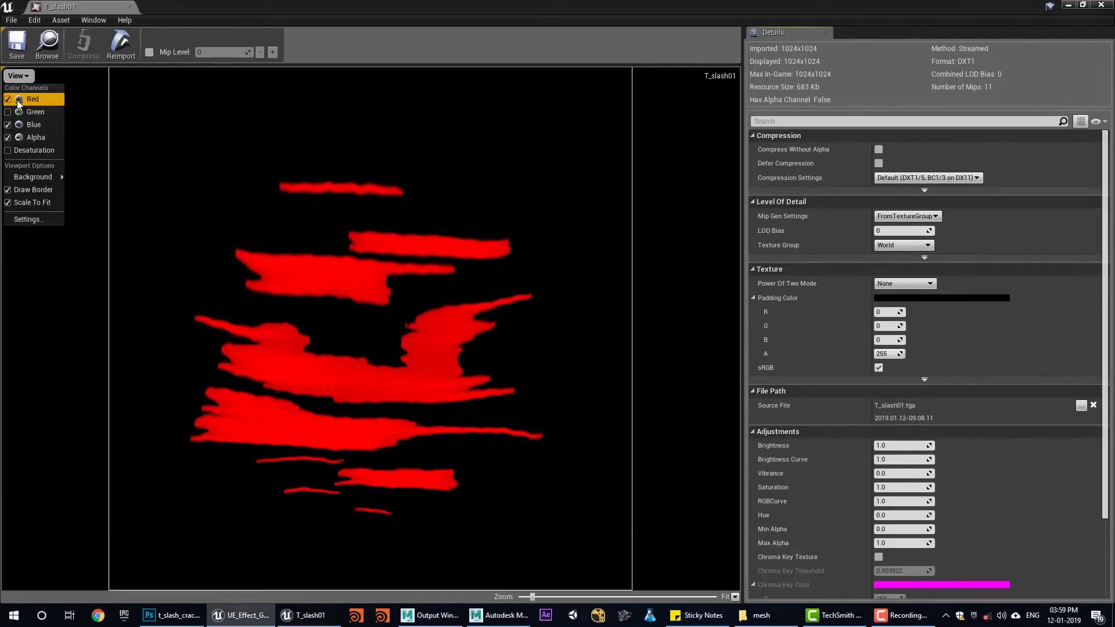
{"action": "left_click", "coordinate": [27, 101]}
{"action": "left_click", "coordinate": [18, 76]}
{"action": "left_click", "coordinate": [25, 109]}
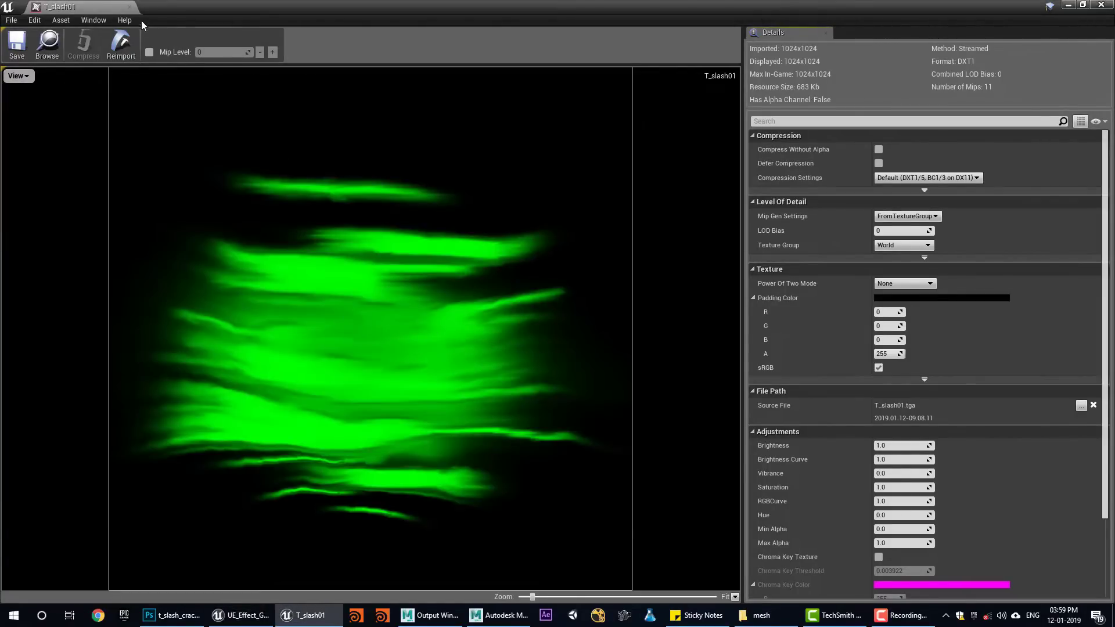
Step: Close the T_slash01 texture, move its Texture Sample node higher in the m_slash01 graph and select the lower Lerp node
{"action": "left_click", "coordinate": [130, 7]}
{"action": "scroll", "coordinate": [587, 351], "scroll_direction": "down", "scroll_amount": 2}
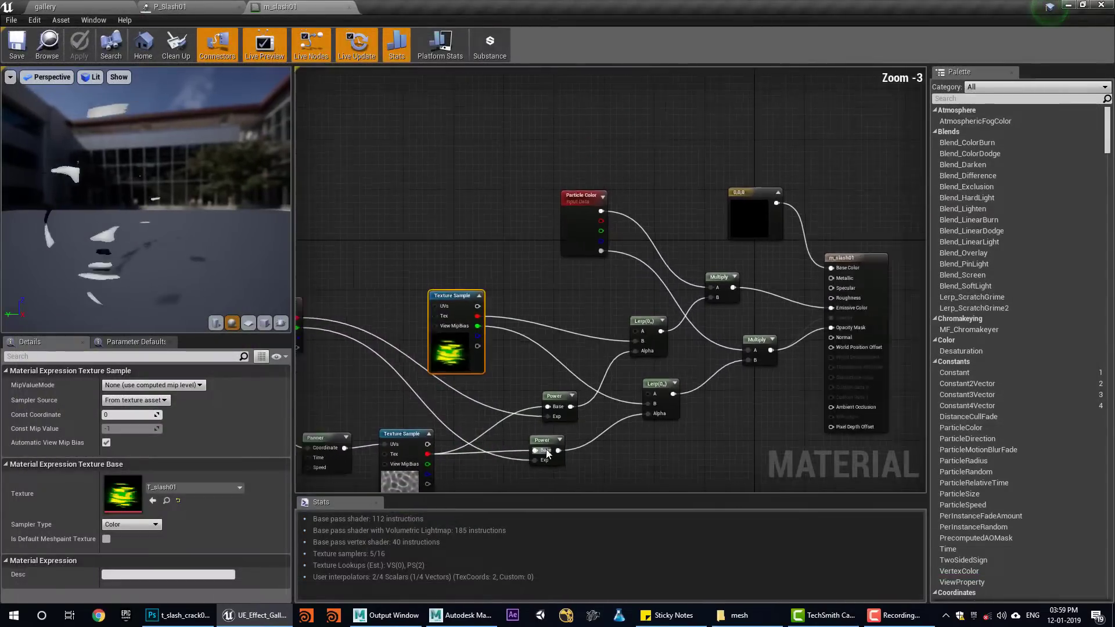
{"action": "scroll", "coordinate": [583, 344], "scroll_direction": "up", "scroll_amount": 1}
{"action": "left_click_drag", "start_coordinate": [555, 281], "coordinate": [538, 237]}
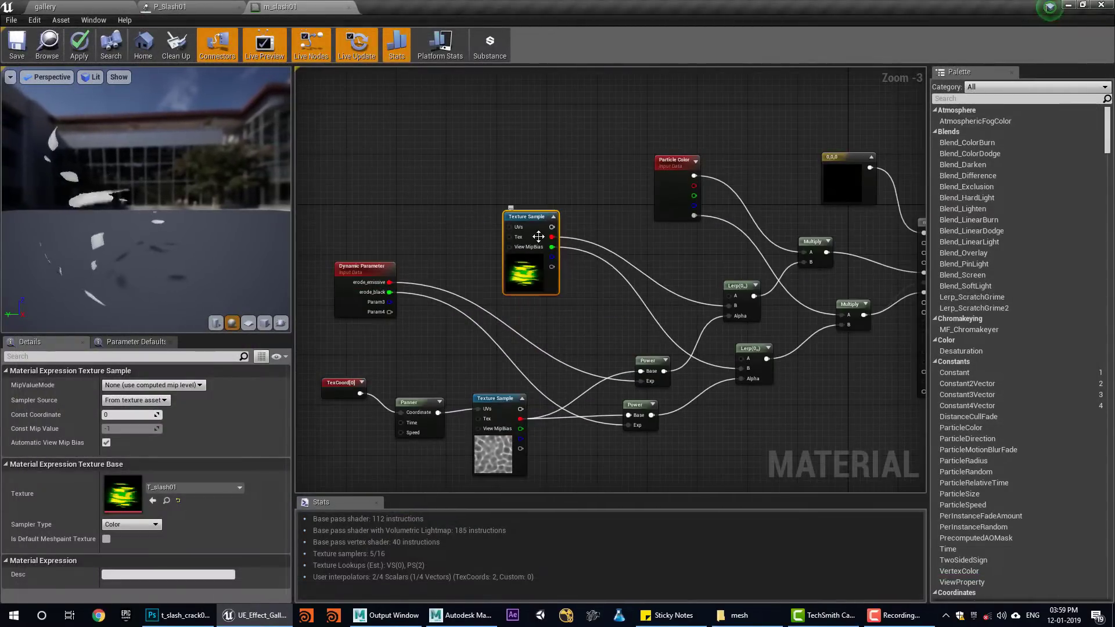
{"action": "left_click", "coordinate": [764, 358]}
{"action": "right_click_drag", "start_coordinate": [708, 358], "coordinate": [618, 366]}
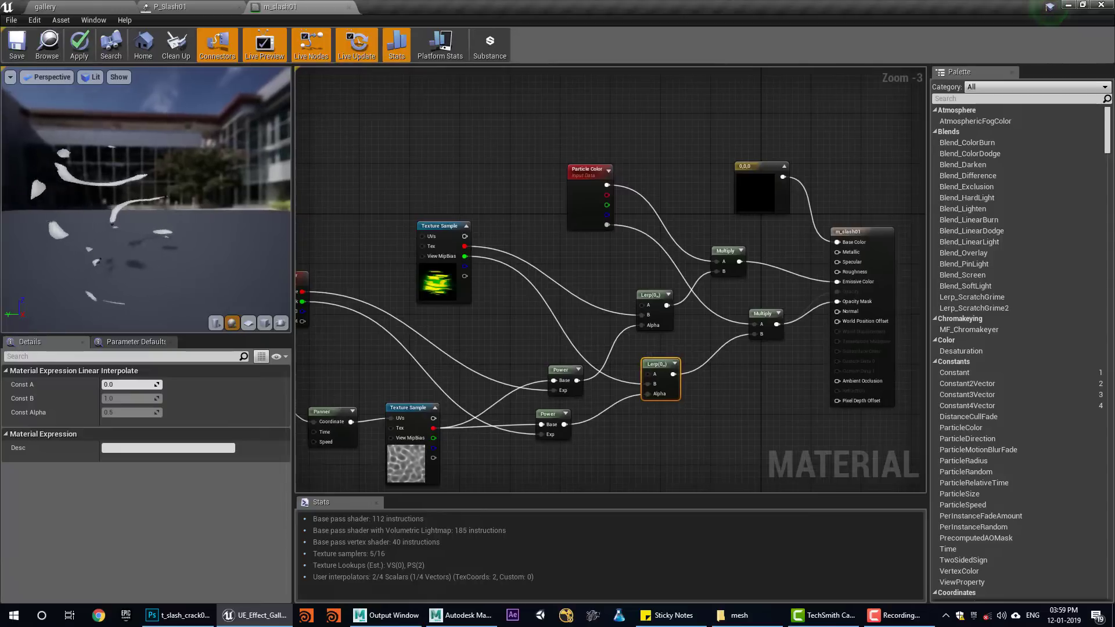
{"action": "right_click_drag", "start_coordinate": [453, 375], "coordinate": [573, 403]}
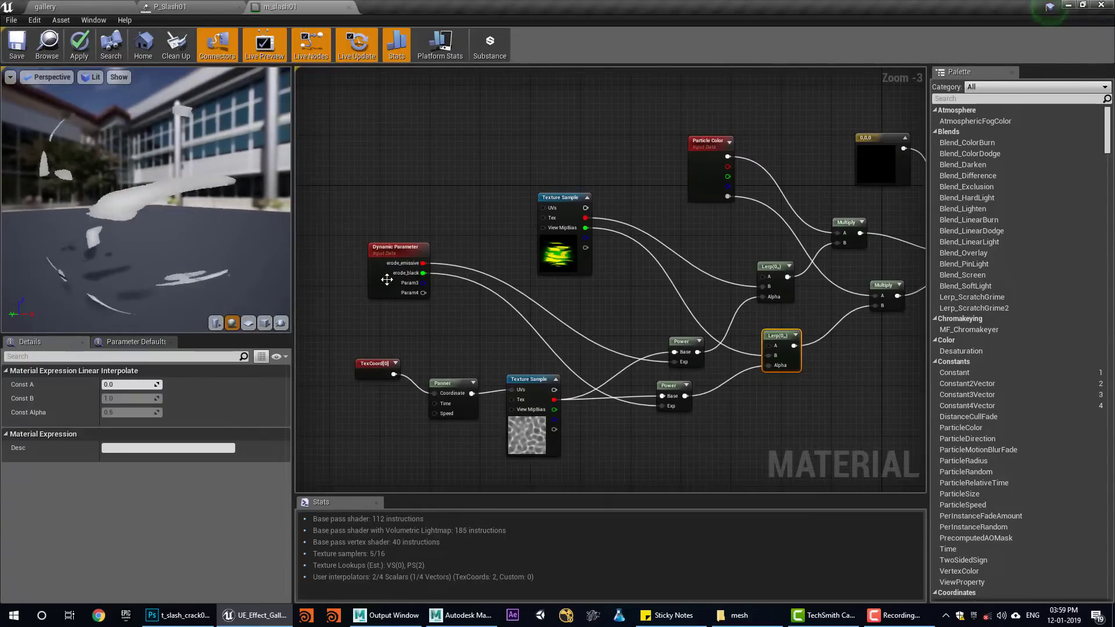
Step: Inspect the Dynamic Parameter node's erode_emissive and erode_black names, and display the slash emitter's Dynamic module in P_Slash01
{"action": "left_click_drag", "start_coordinate": [386, 280], "coordinate": [393, 280]}
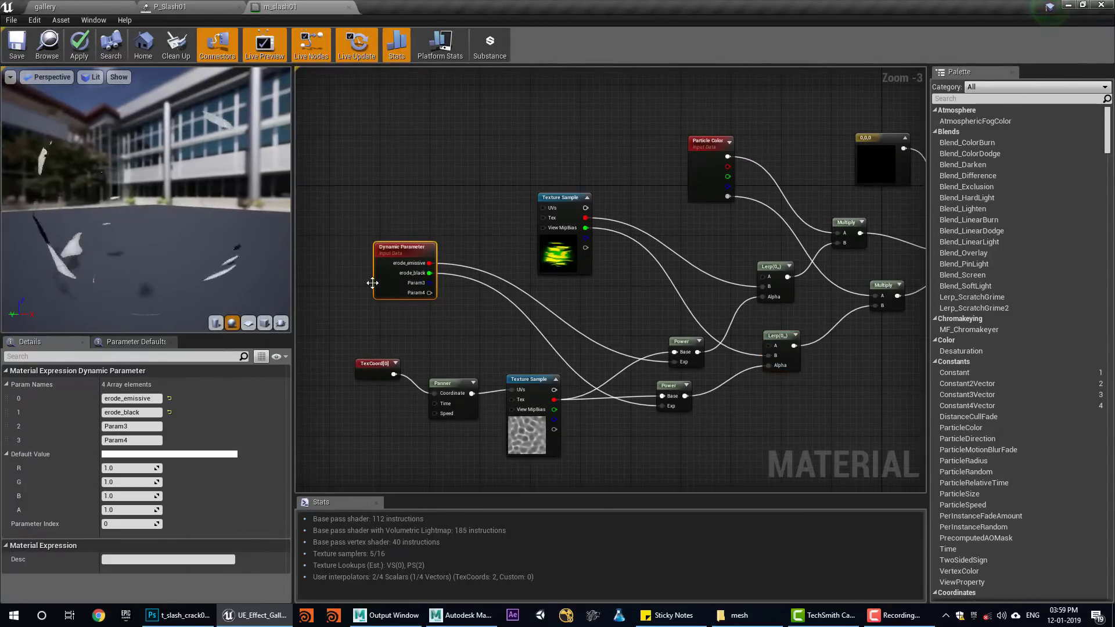
{"action": "left_click", "coordinate": [133, 412]}
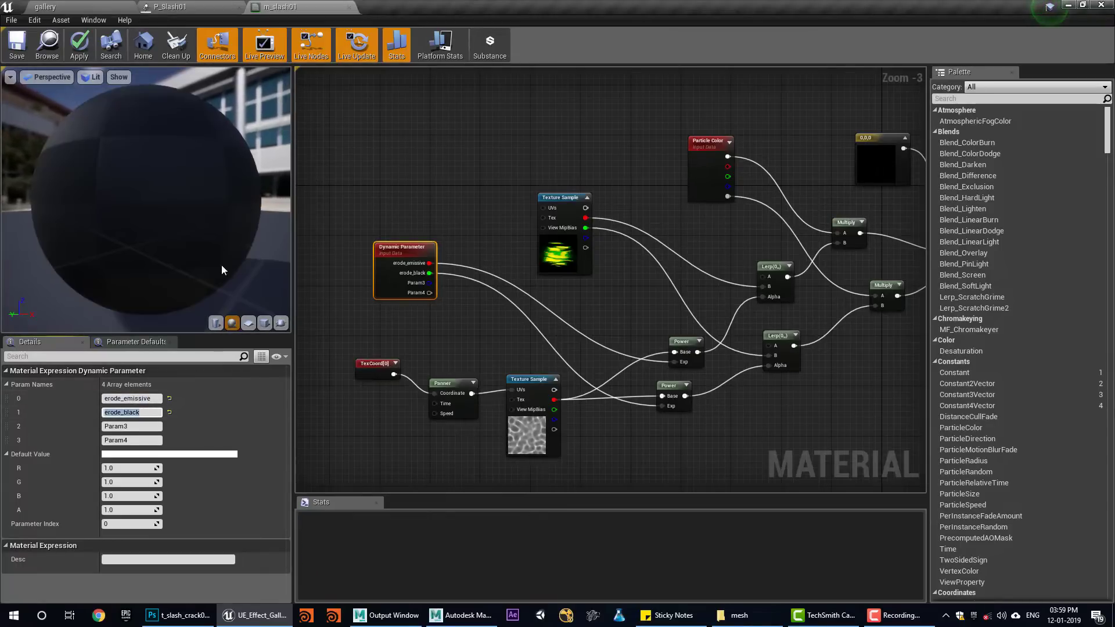
{"action": "left_click", "coordinate": [203, 5]}
{"action": "left_click", "coordinate": [402, 194]}
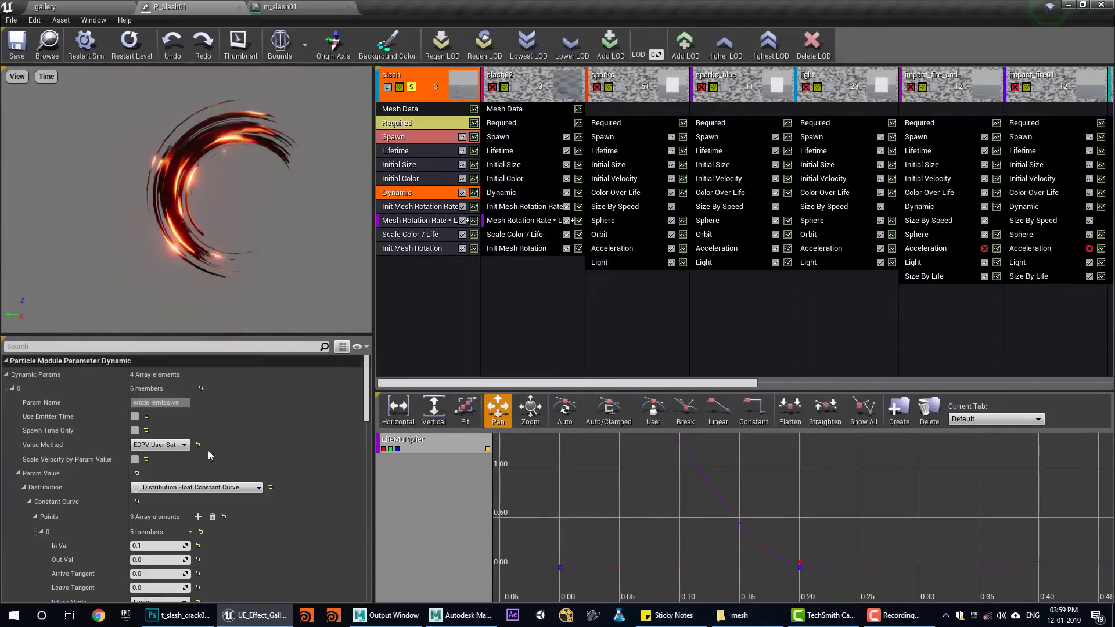
Step: Examine the black constant feeding Base Color in m_slash01, and replay the slash effect in P_Slash01
{"action": "left_click", "coordinate": [301, 5]}
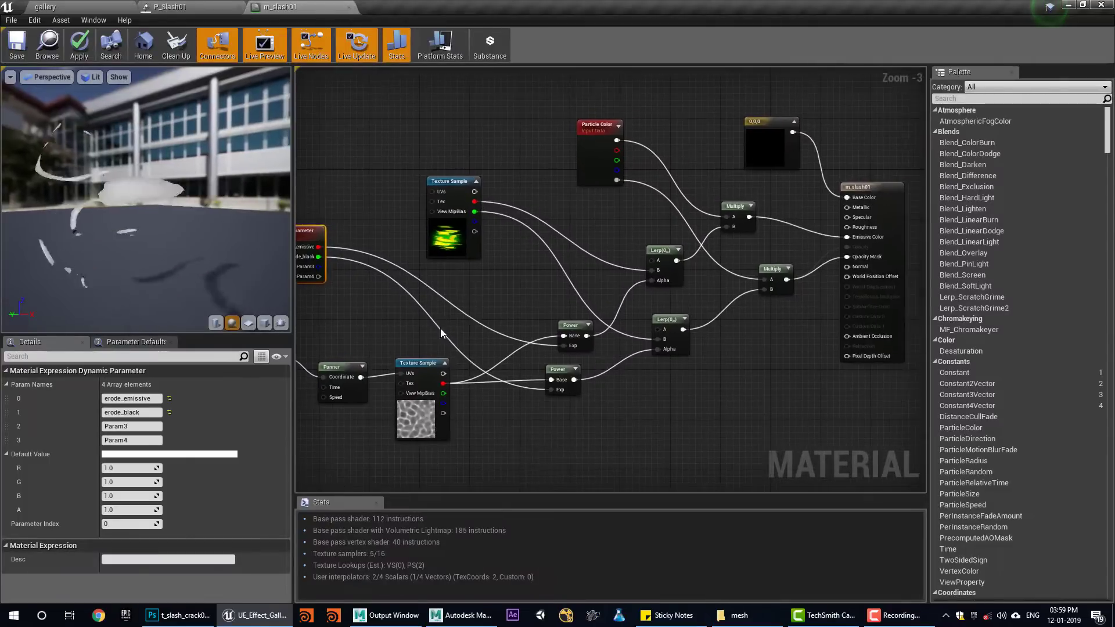
{"action": "scroll", "coordinate": [711, 328], "scroll_direction": "up", "scroll_amount": 1}
{"action": "right_click_drag", "start_coordinate": [711, 328], "coordinate": [636, 378]}
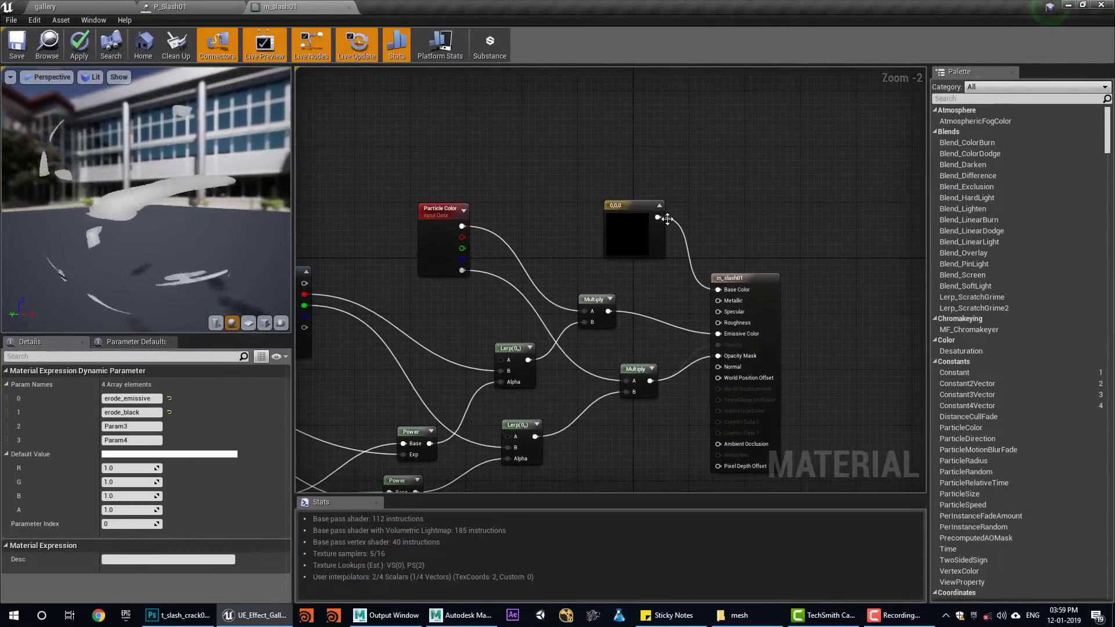
{"action": "left_click", "coordinate": [186, 5]}
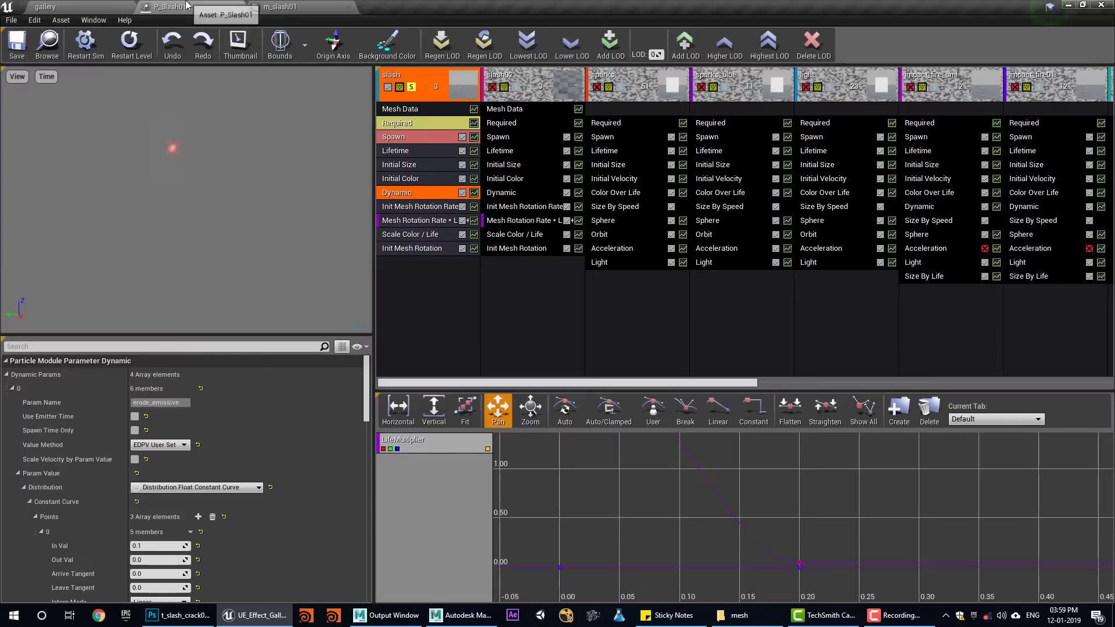
{"action": "left_click", "coordinate": [132, 54]}
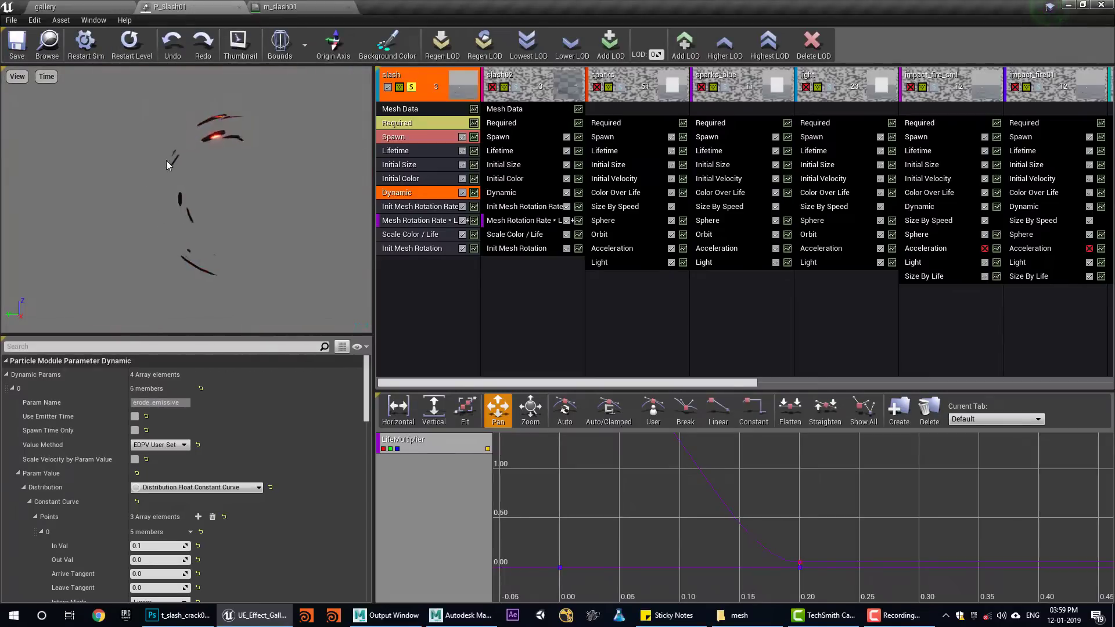
Step: Return to the m_slash01 graph and move the Particle Color node farther away from the Multiply nodes
{"action": "left_click", "coordinate": [280, 6]}
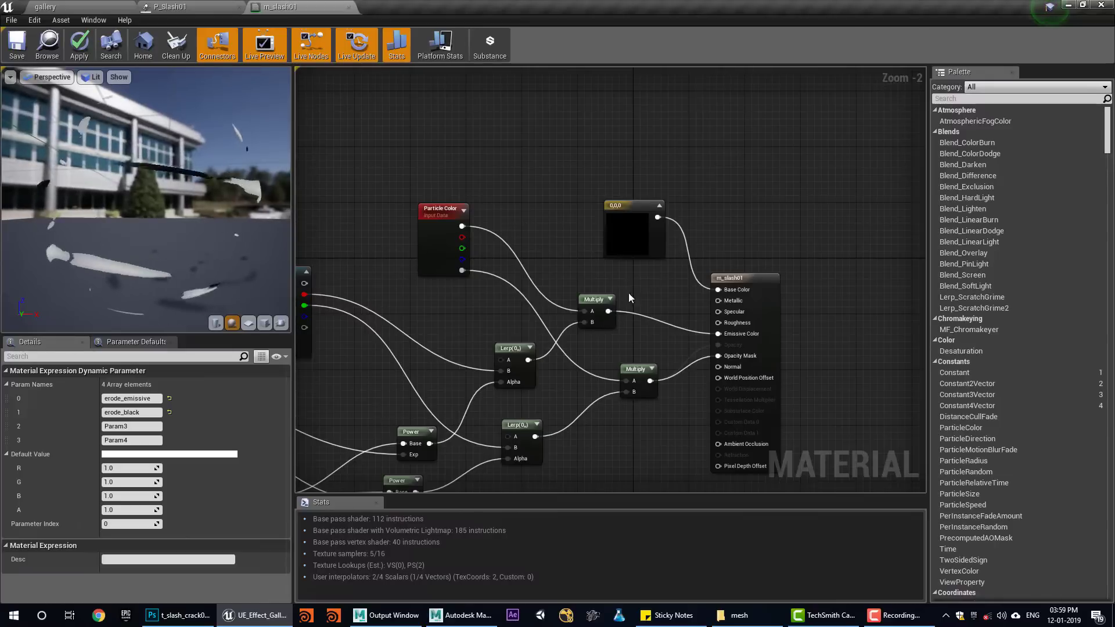
{"action": "right_click_drag", "start_coordinate": [565, 334], "coordinate": [678, 277]}
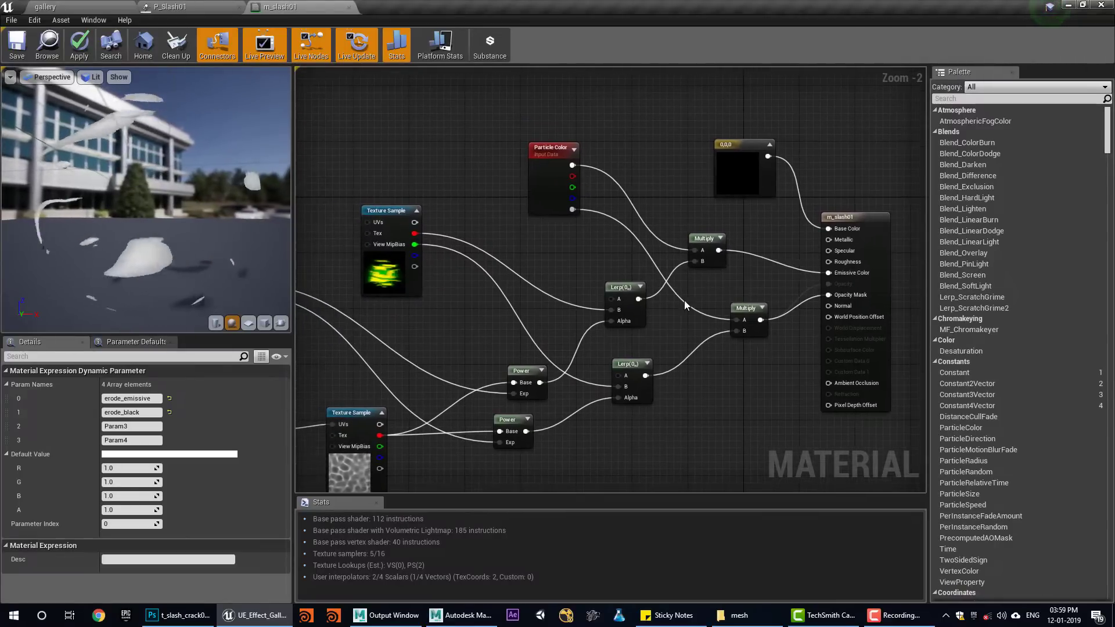
{"action": "right_click_drag", "start_coordinate": [408, 250], "coordinate": [451, 220]}
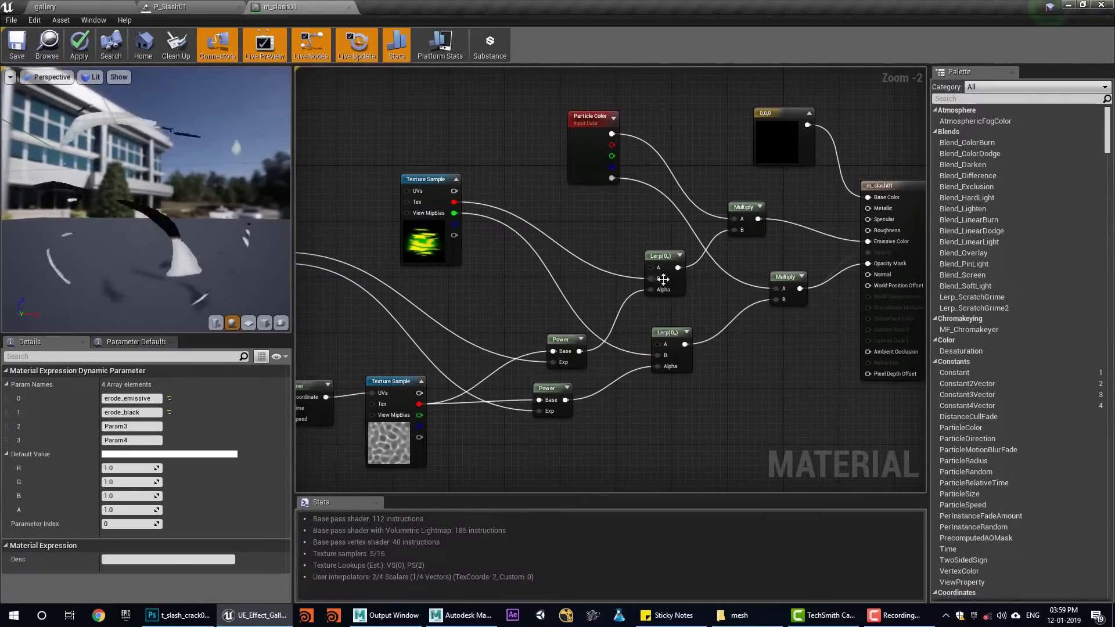
{"action": "left_click_drag", "start_coordinate": [585, 169], "coordinate": [541, 183]}
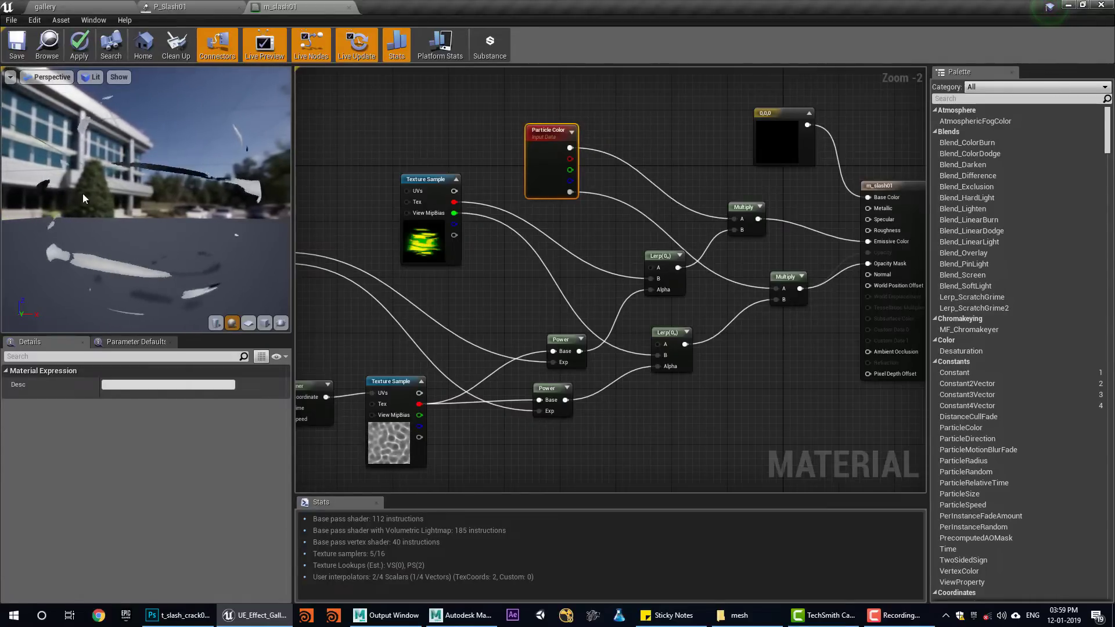
Step: Select the T_aura01 Texture Sample node and examine its links to the Panner and the two Power nodes
{"action": "right_click_drag", "start_coordinate": [780, 247], "coordinate": [837, 174]}
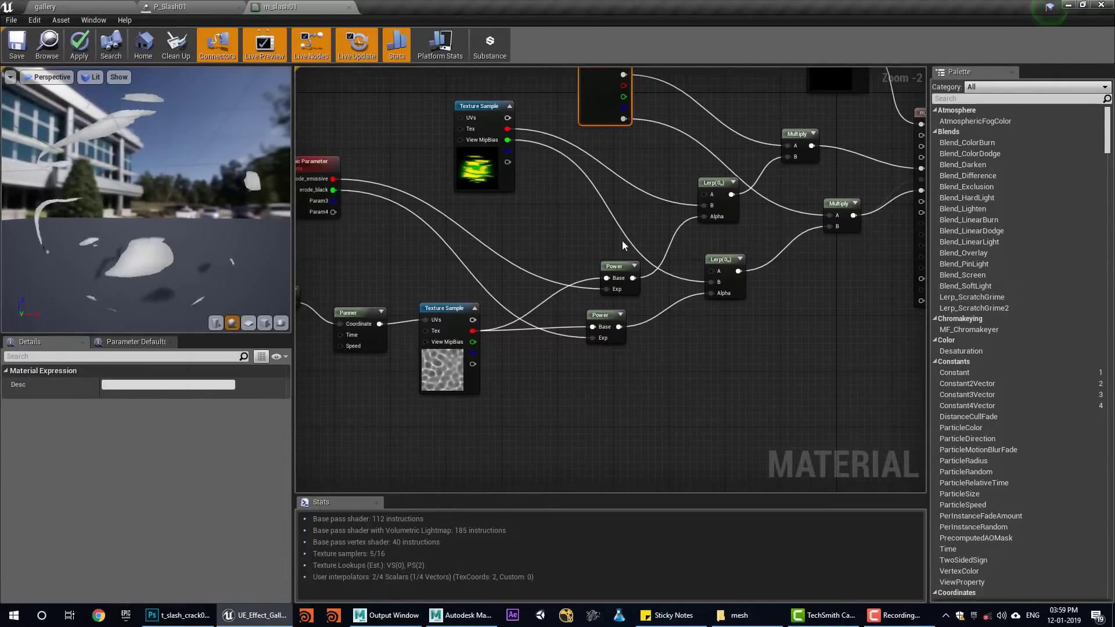
{"action": "right_click_drag", "start_coordinate": [635, 287], "coordinate": [704, 279]}
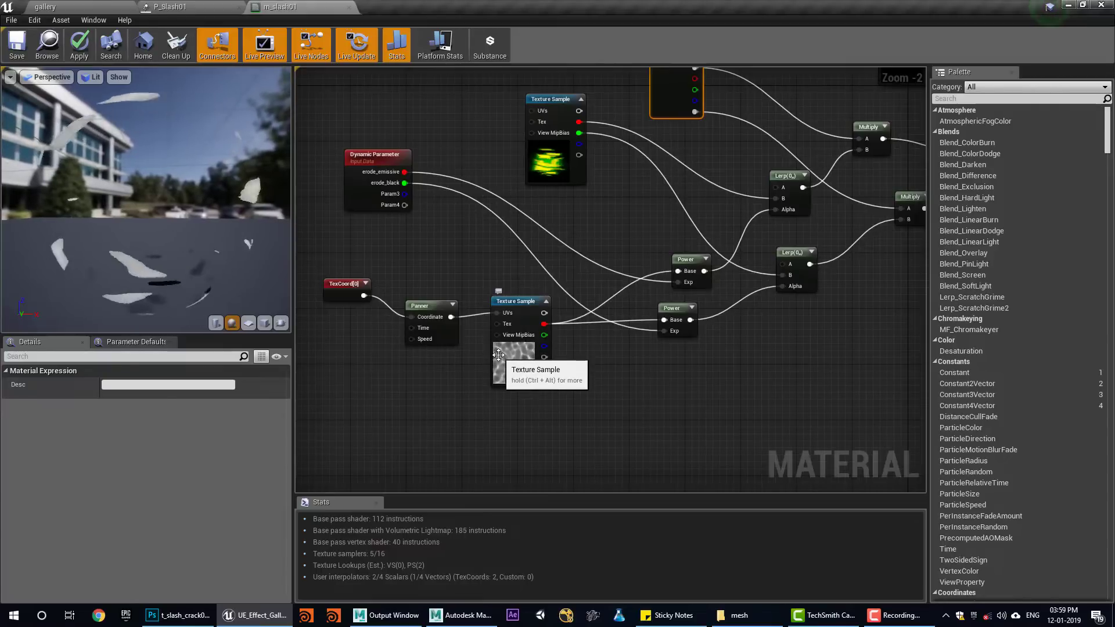
{"action": "left_click", "coordinate": [513, 354]}
{"action": "right_click_drag", "start_coordinate": [586, 352], "coordinate": [564, 388]}
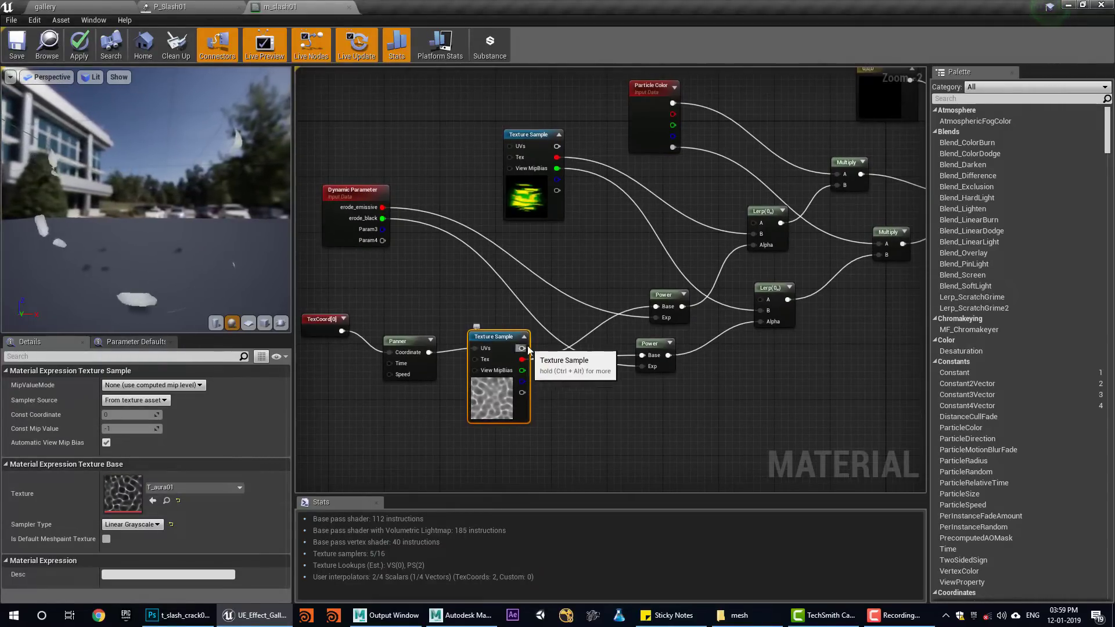
Step: Move the upper Lerp node slightly up and raise the upper Power node away from the lower one
{"action": "left_click_drag", "start_coordinate": [779, 236], "coordinate": [778, 228]}
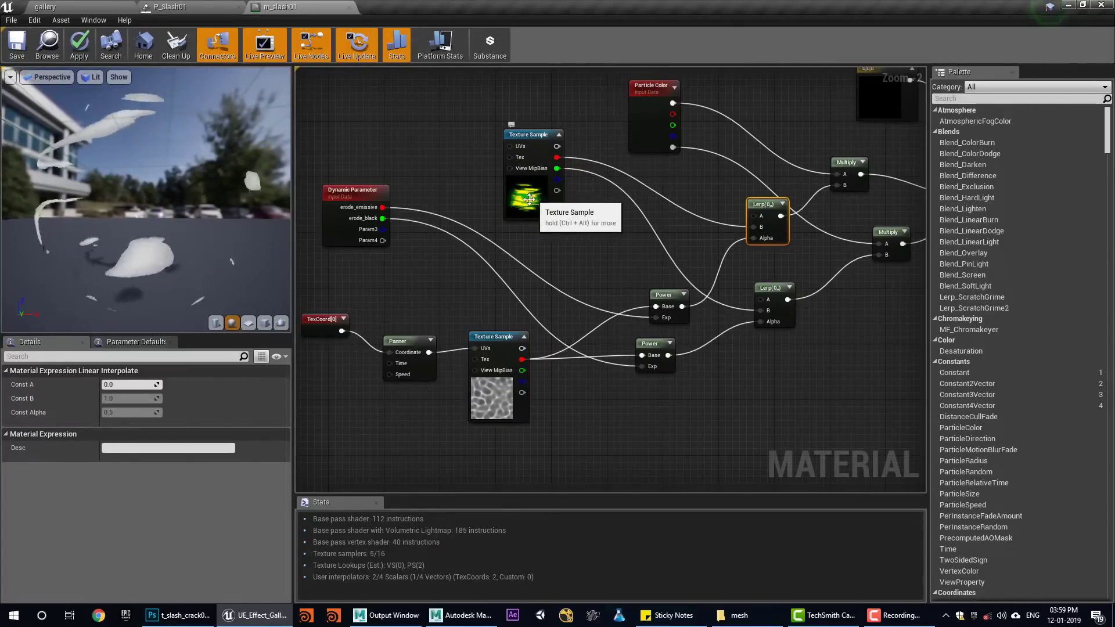
{"action": "right_click_drag", "start_coordinate": [534, 172], "coordinate": [536, 117]}
{"action": "left_click_drag", "start_coordinate": [677, 247], "coordinate": [662, 204]}
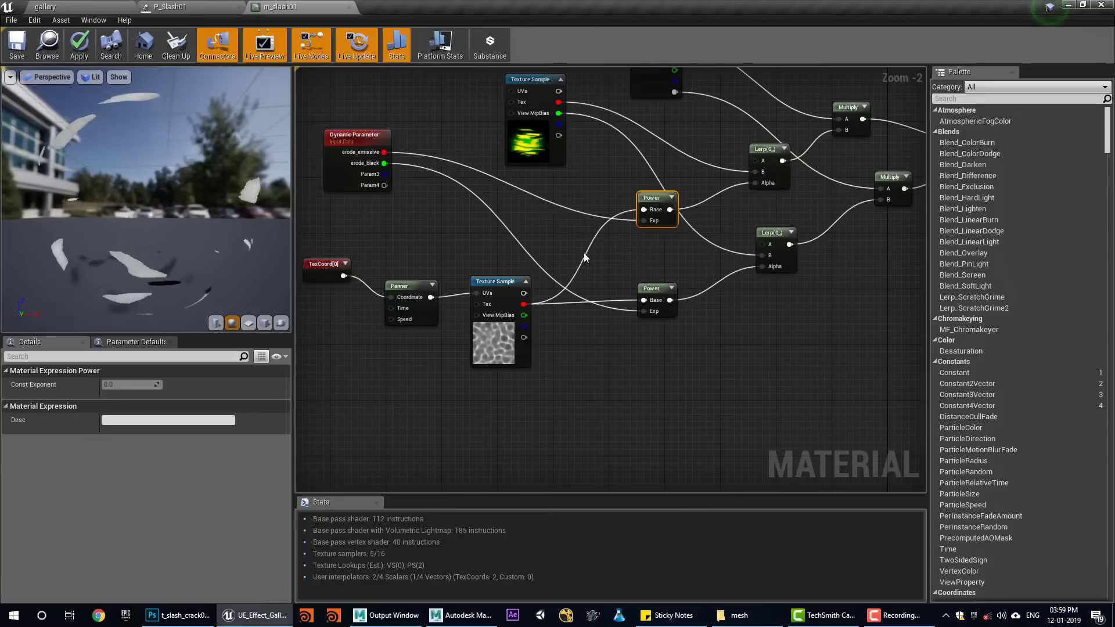
Step: Examine how the Dynamic Parameter, textures, Power and Lerp nodes feed the Multiply nodes driving Emissive Color and Opacity Mask
{"action": "right_click_drag", "start_coordinate": [762, 176], "coordinate": [682, 222]}
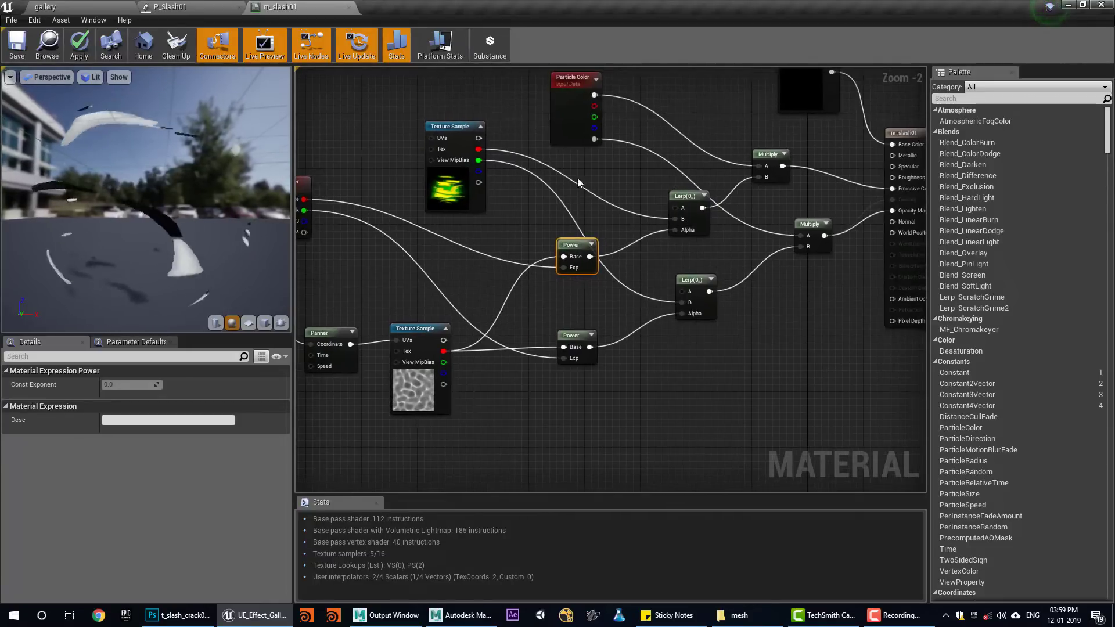
{"action": "right_click_drag", "start_coordinate": [605, 249], "coordinate": [521, 296]}
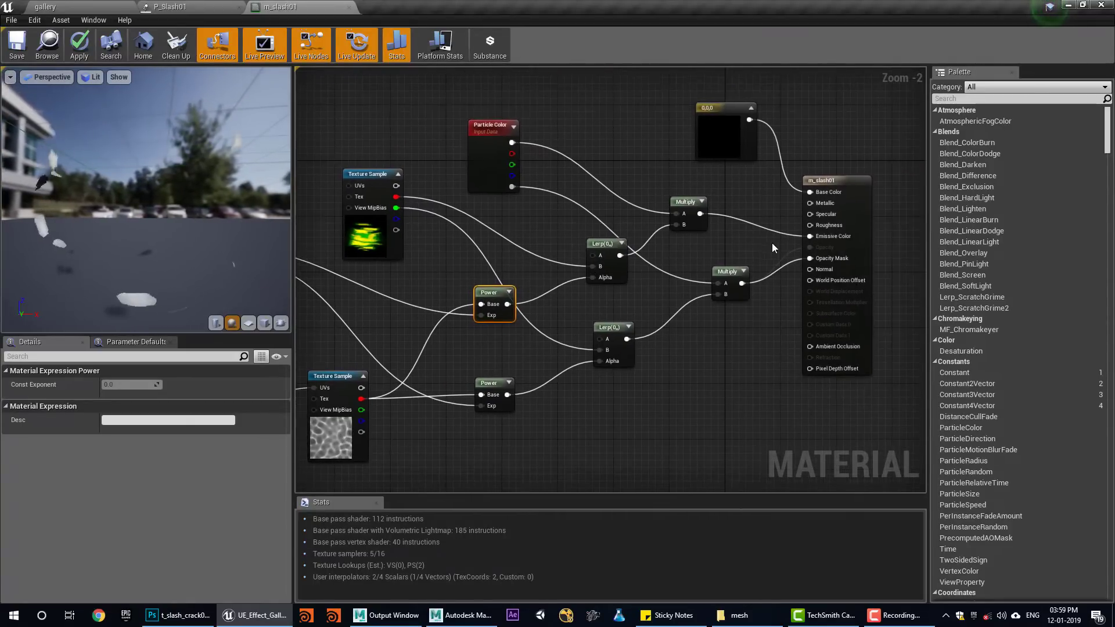
{"action": "right_click_drag", "start_coordinate": [567, 213], "coordinate": [714, 192]}
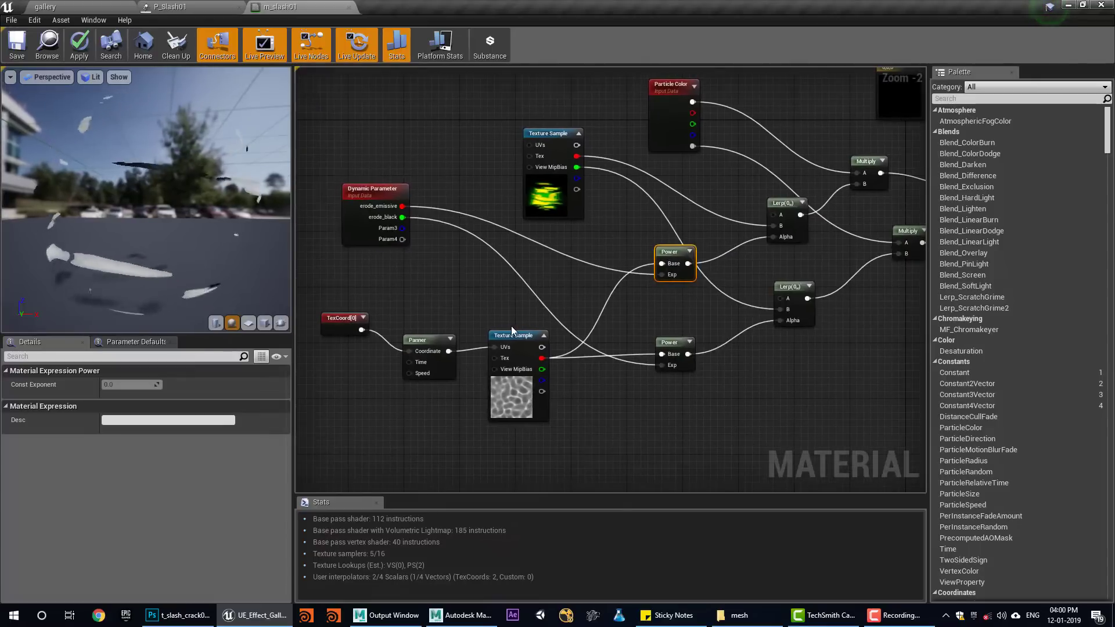
{"action": "scroll", "coordinate": [364, 200], "scroll_direction": "up", "scroll_amount": 2}
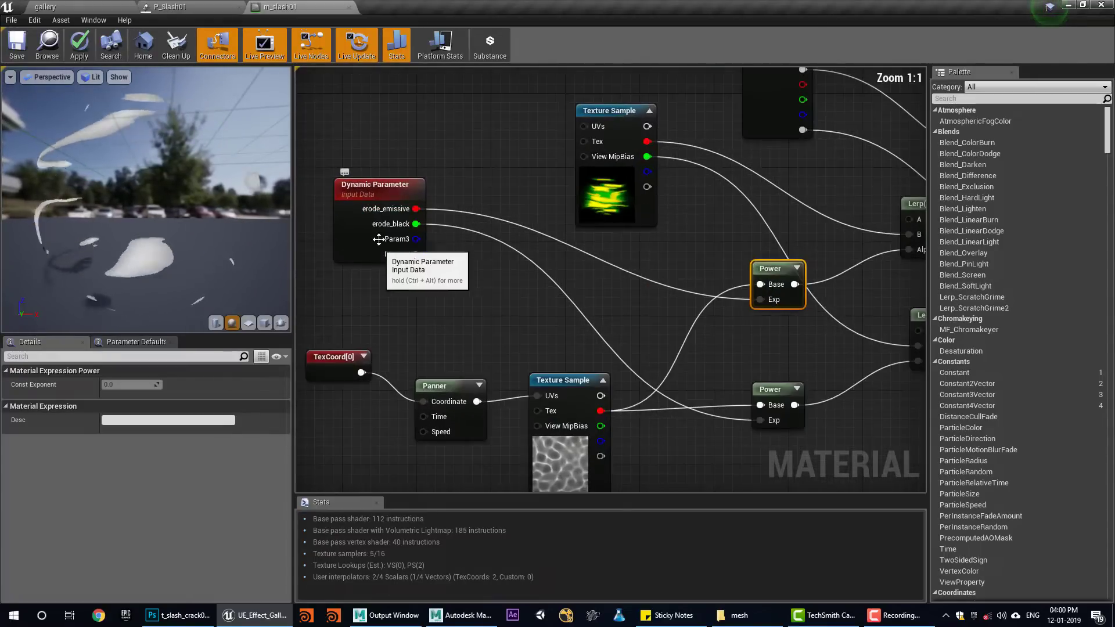
{"action": "right_click_drag", "start_coordinate": [601, 304], "coordinate": [524, 259]}
{"action": "scroll", "coordinate": [613, 282], "scroll_direction": "down", "scroll_amount": 1}
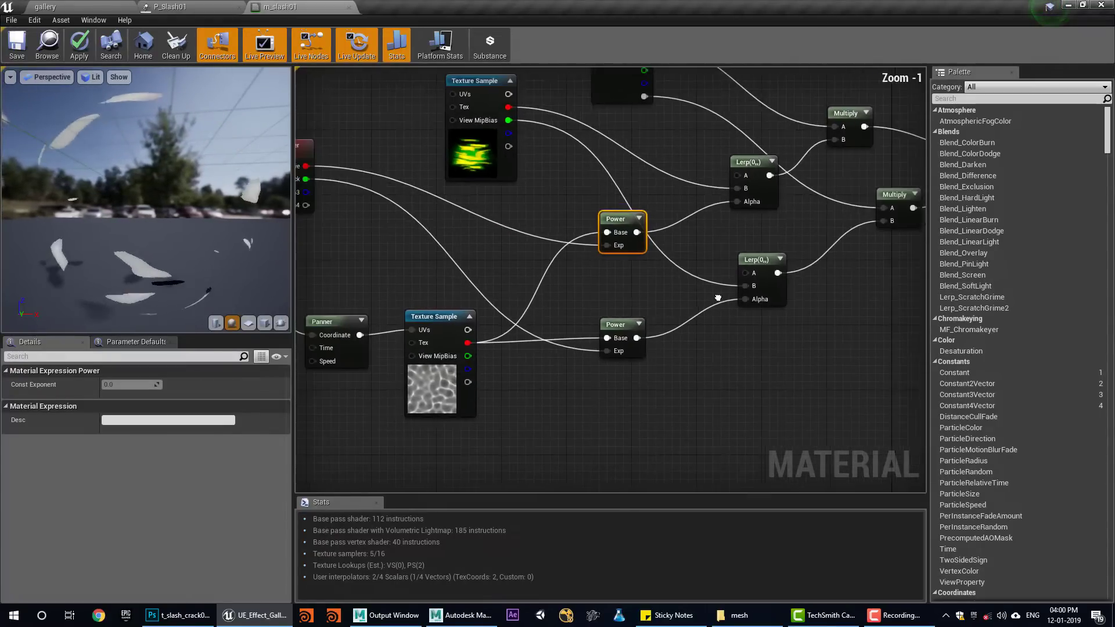
{"action": "right_click_drag", "start_coordinate": [719, 296], "coordinate": [574, 345]}
{"action": "right_click_drag", "start_coordinate": [847, 233], "coordinate": [876, 278]}
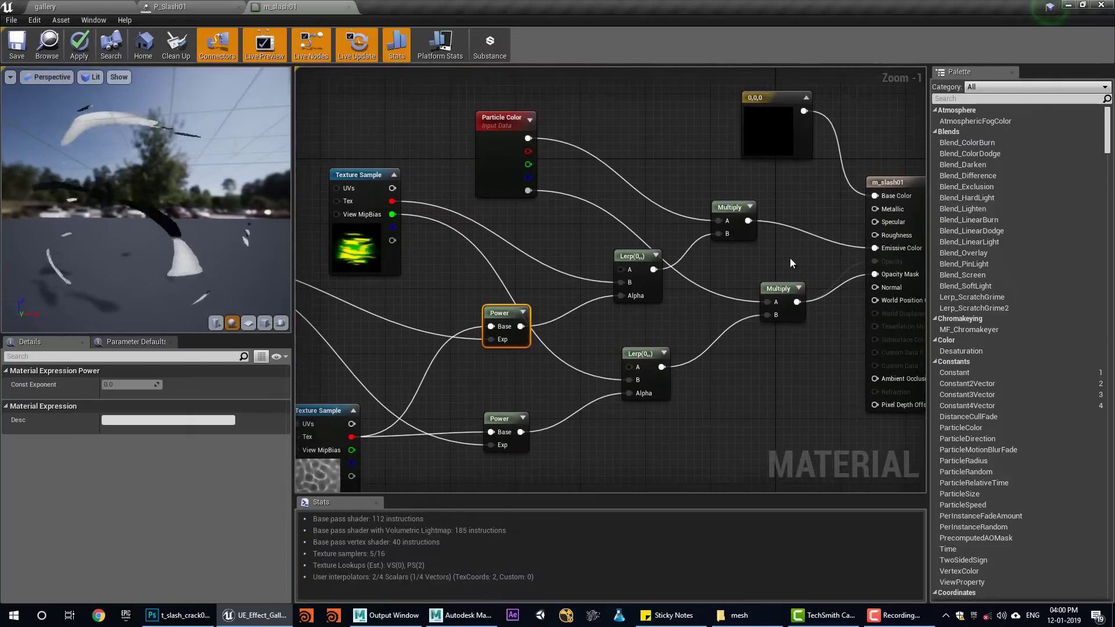
{"action": "right_click_drag", "start_coordinate": [565, 419], "coordinate": [716, 343]}
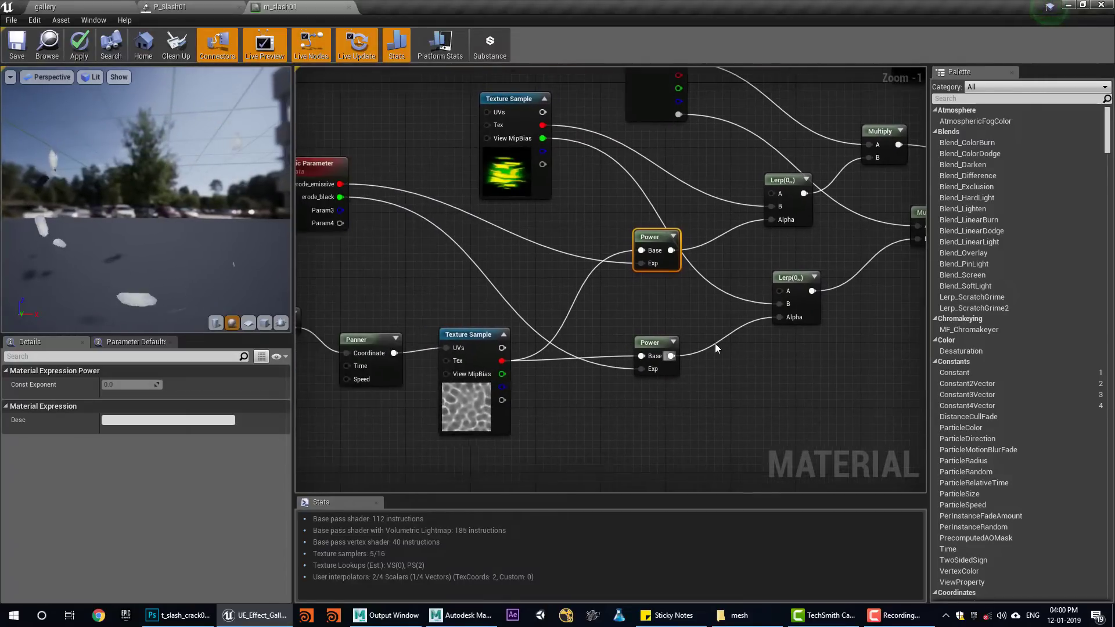
Step: Move the lower Lerp node and the T_aura01 Texture Sample node farther along the graph toward the material output
{"action": "left_click", "coordinate": [791, 279]}
{"action": "left_click_drag", "start_coordinate": [790, 279], "coordinate": [823, 278]}
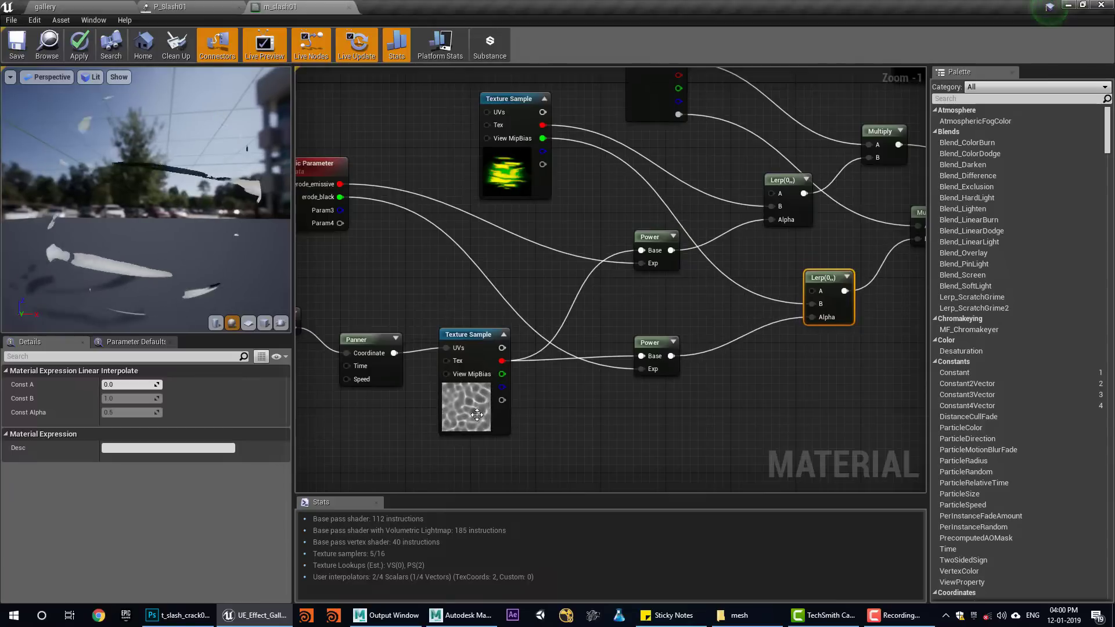
{"action": "left_click_drag", "start_coordinate": [463, 413], "coordinate": [503, 414]}
Step: Shift the Dynamic Parameter node slightly upward and trace its erode_emissive and erode_black outputs to the Power nodes
{"action": "right_click_drag", "start_coordinate": [551, 363], "coordinate": [604, 403]}
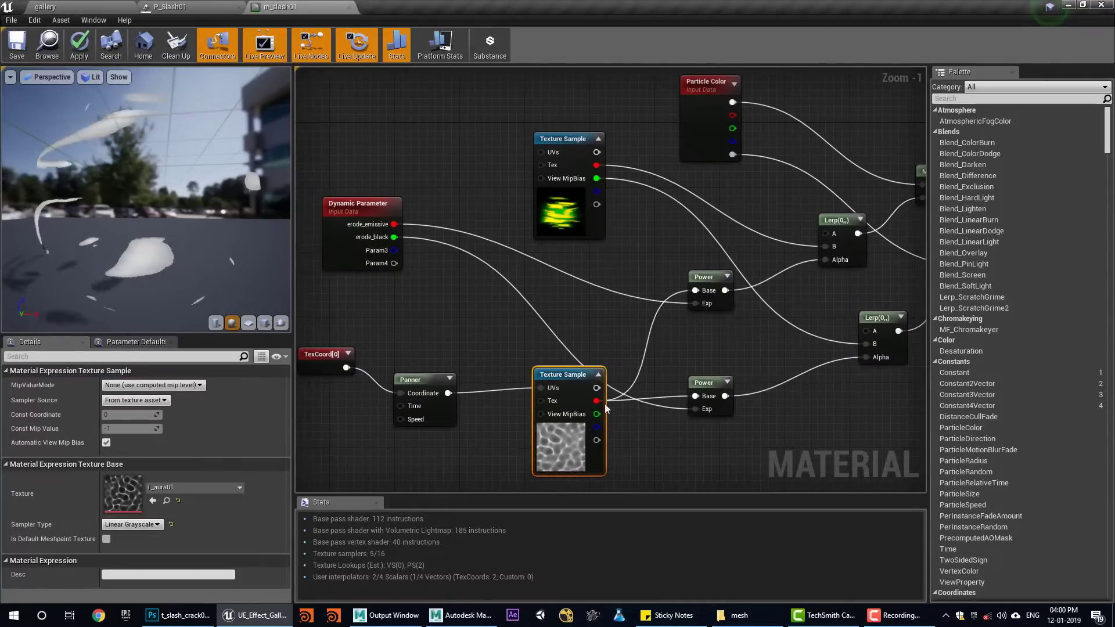
{"action": "right_click_drag", "start_coordinate": [384, 263], "coordinate": [516, 285]}
{"action": "left_click_drag", "start_coordinate": [478, 274], "coordinate": [472, 263]}
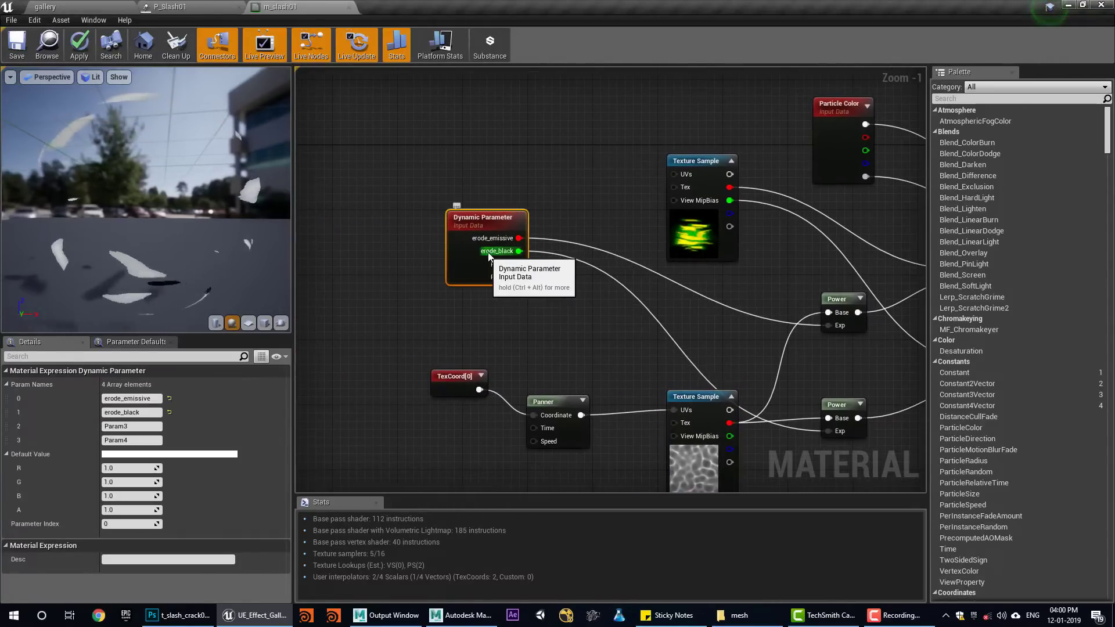
{"action": "right_click_drag", "start_coordinate": [644, 325], "coordinate": [476, 290]}
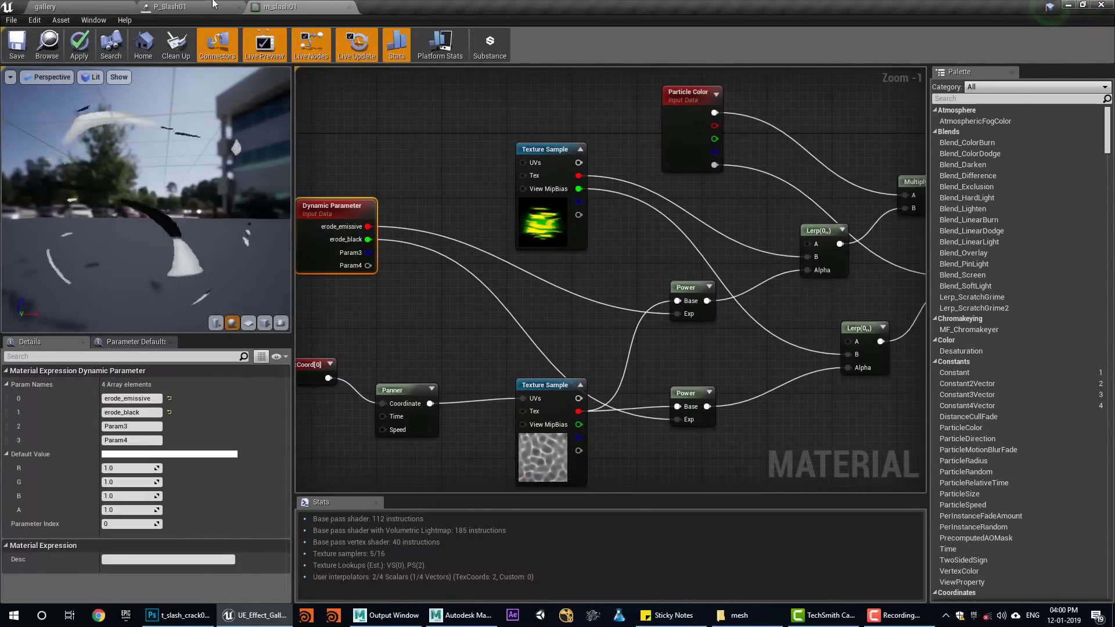
Step: Replay the P_Slash01 effect and examine the erode_emissive and erode_black curve points in the slash emitter's Dynamic module
{"action": "left_click", "coordinate": [187, 5]}
{"action": "left_click", "coordinate": [128, 51]}
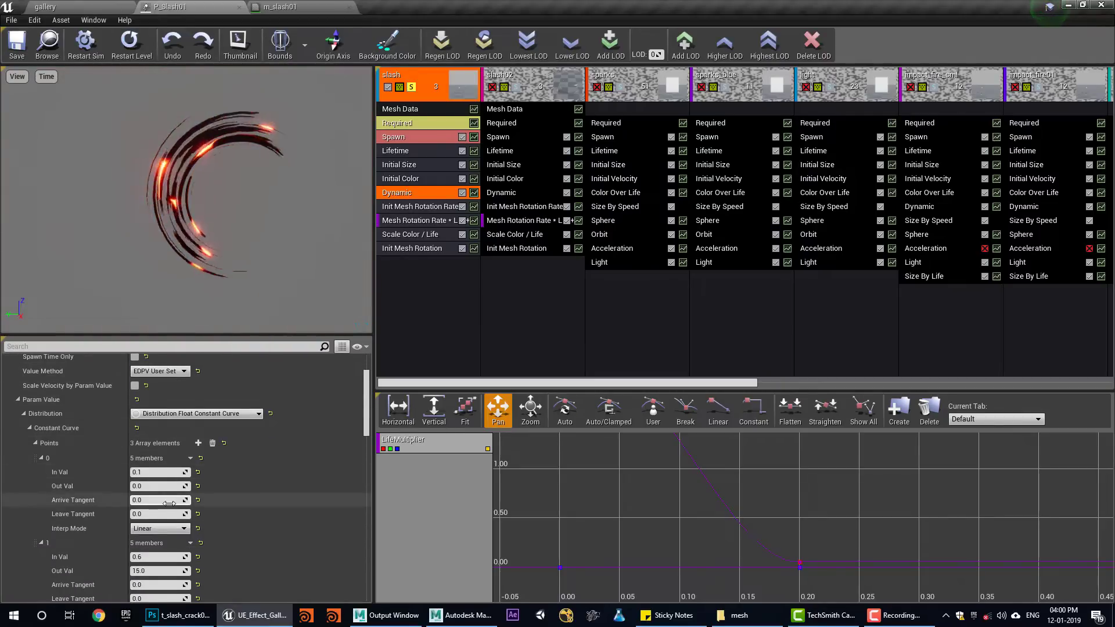
{"action": "scroll", "coordinate": [116, 464], "scroll_direction": "down", "scroll_amount": 5}
{"action": "scroll", "coordinate": [150, 414], "scroll_direction": "down", "scroll_amount": 8}
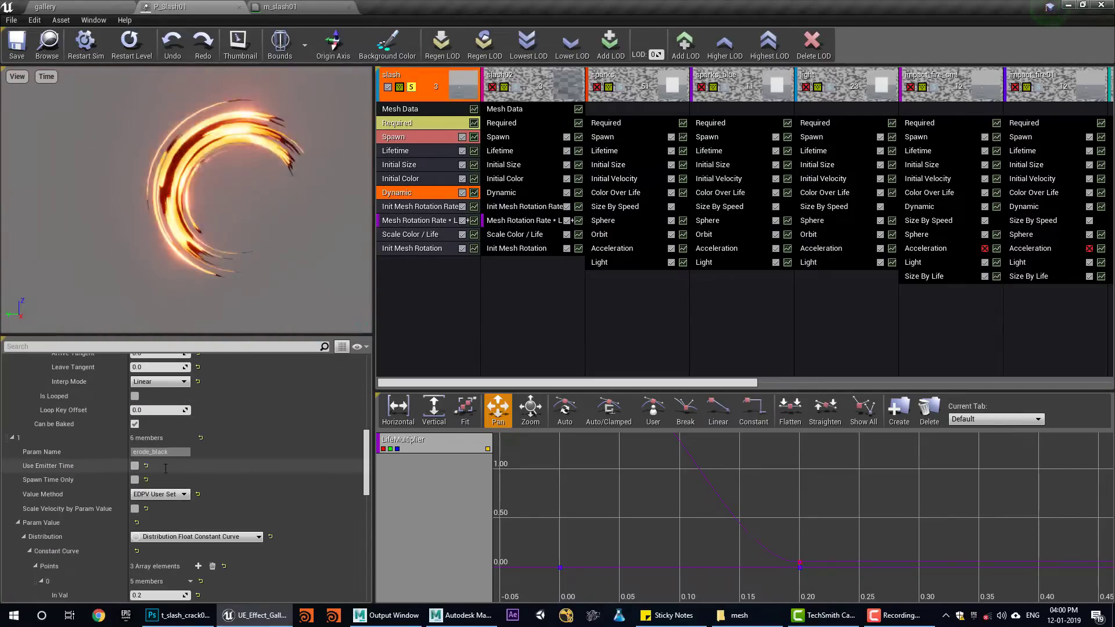
{"action": "scroll", "coordinate": [176, 526], "scroll_direction": "down", "scroll_amount": 4}
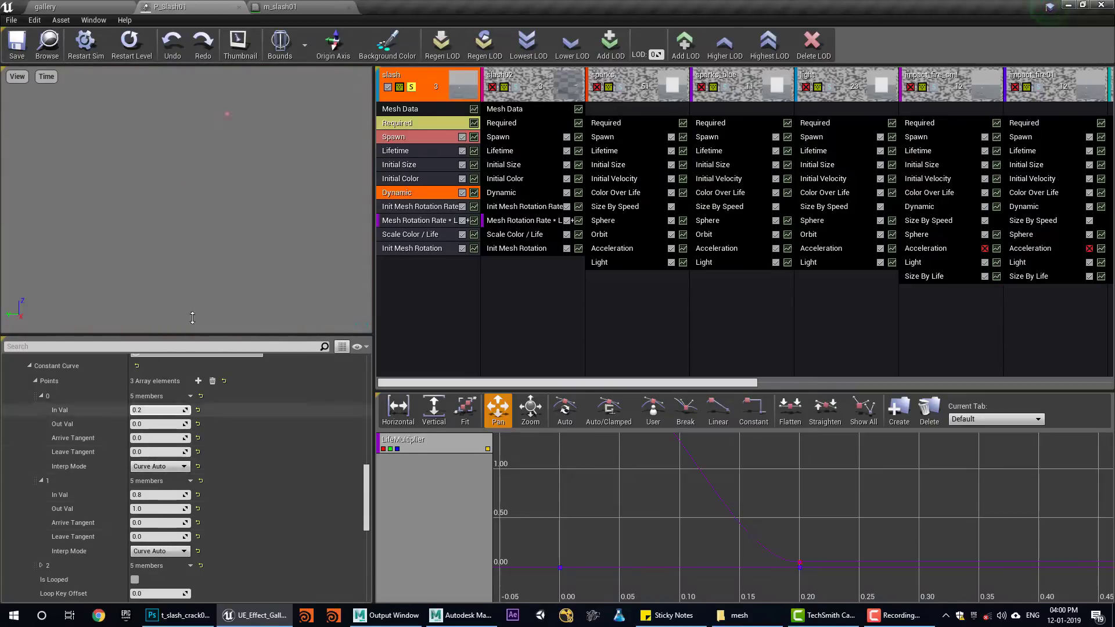
{"action": "left_click", "coordinate": [138, 51]}
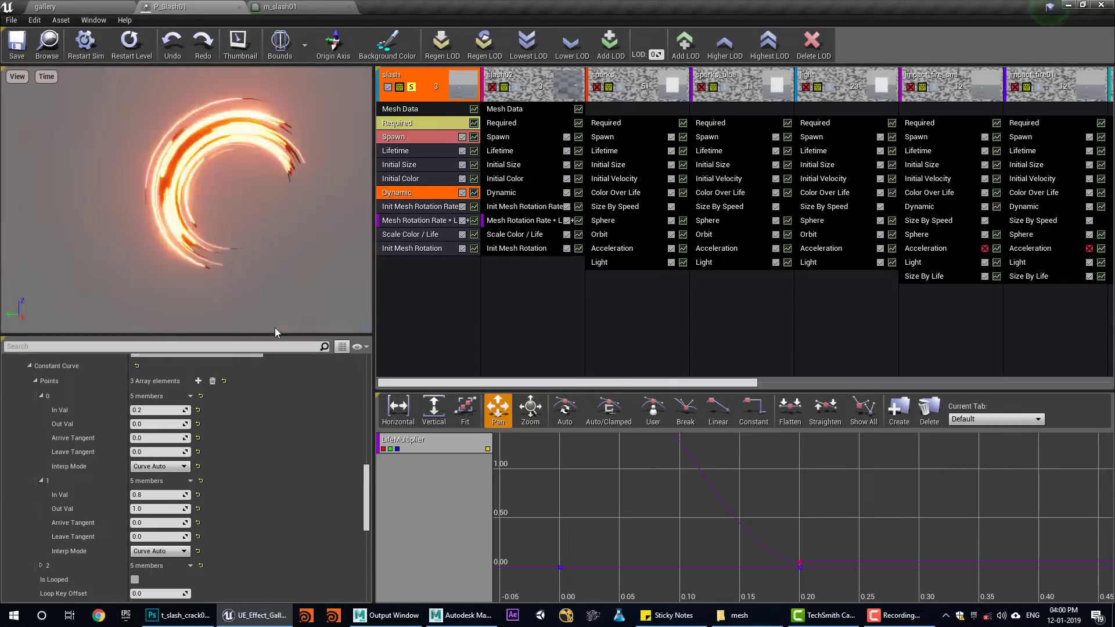
Step: Solo the slash02 emitter in place of slash and examine the duration and delay settings in its Required module
{"action": "left_click", "coordinate": [411, 88]}
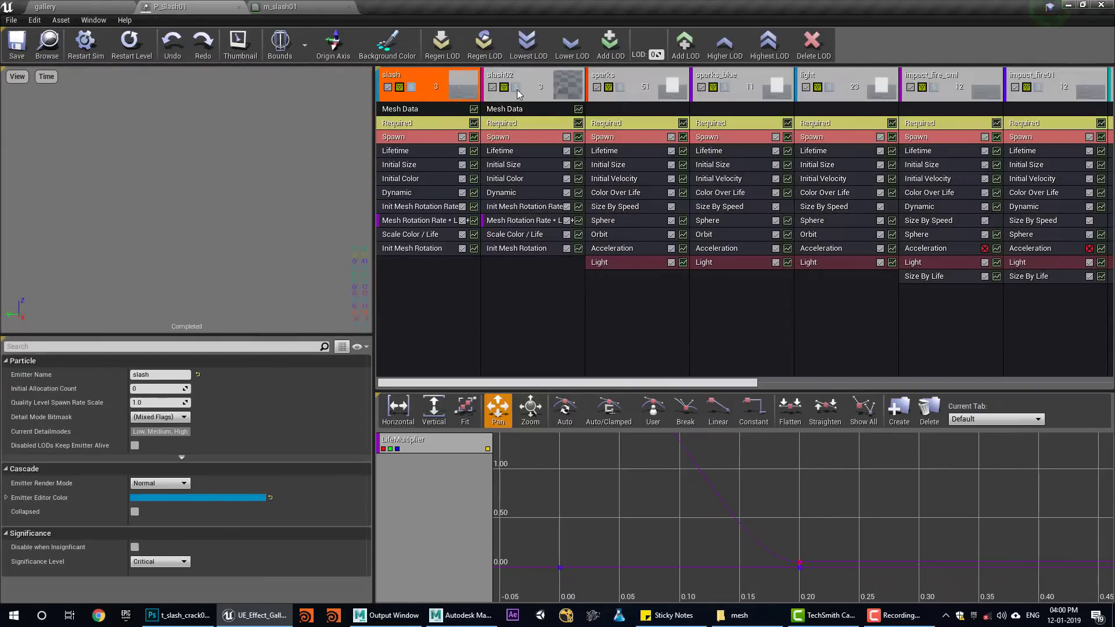
{"action": "left_click", "coordinate": [517, 88]}
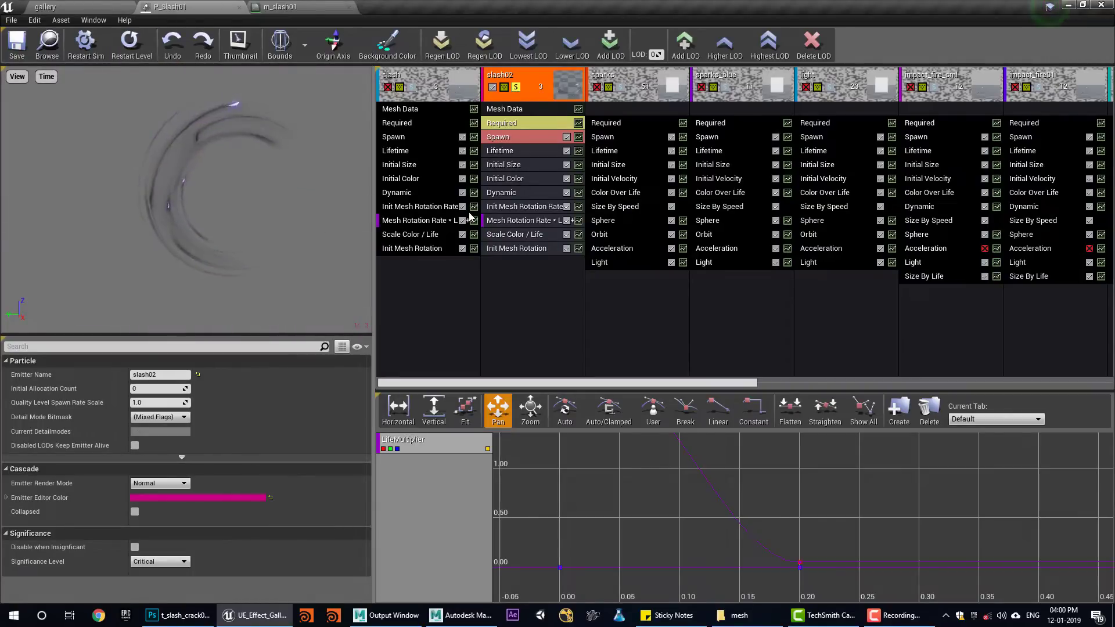
{"action": "left_click", "coordinate": [505, 122]}
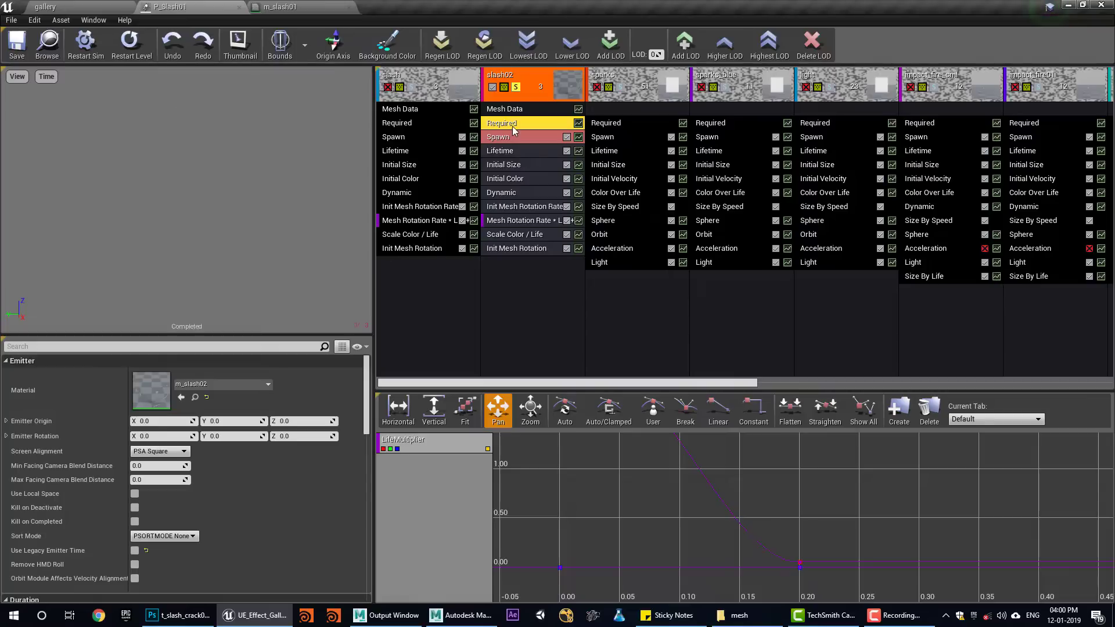
{"action": "scroll", "coordinate": [217, 462], "scroll_direction": "down", "scroll_amount": 3}
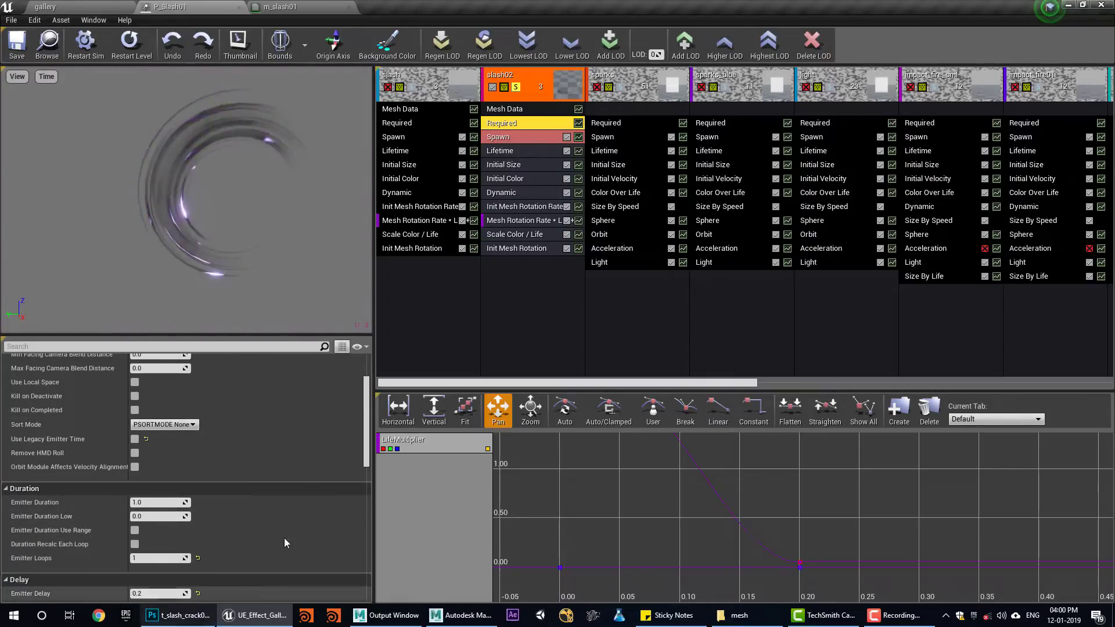
Step: Solo slash and slash02 together, replay the effect and check slash02's Emitter Delay
{"action": "left_click", "coordinate": [514, 88]}
{"action": "left_click", "coordinate": [411, 88]}
{"action": "left_click", "coordinate": [516, 88]}
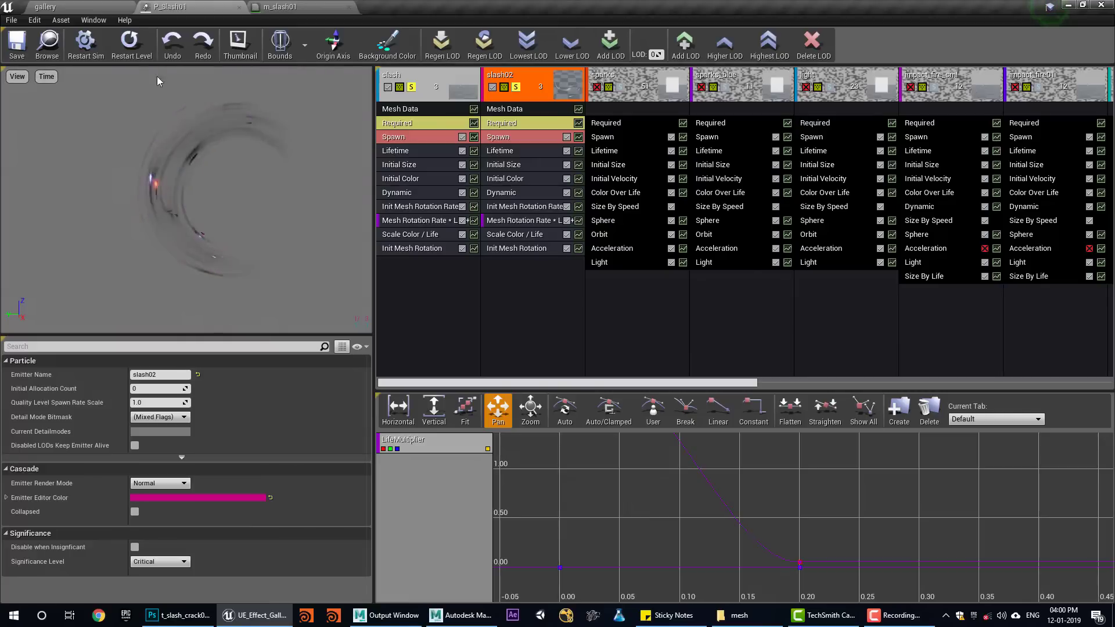
{"action": "left_click", "coordinate": [129, 42]}
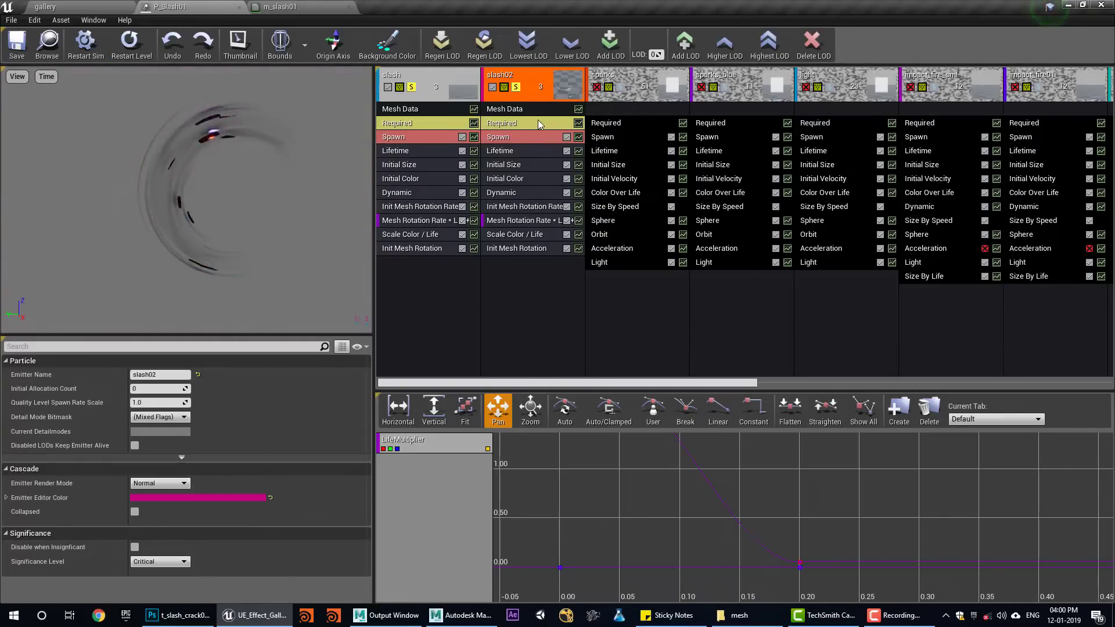
{"action": "left_click", "coordinate": [540, 124]}
{"action": "scroll", "coordinate": [232, 575], "scroll_direction": "down", "scroll_amount": 5}
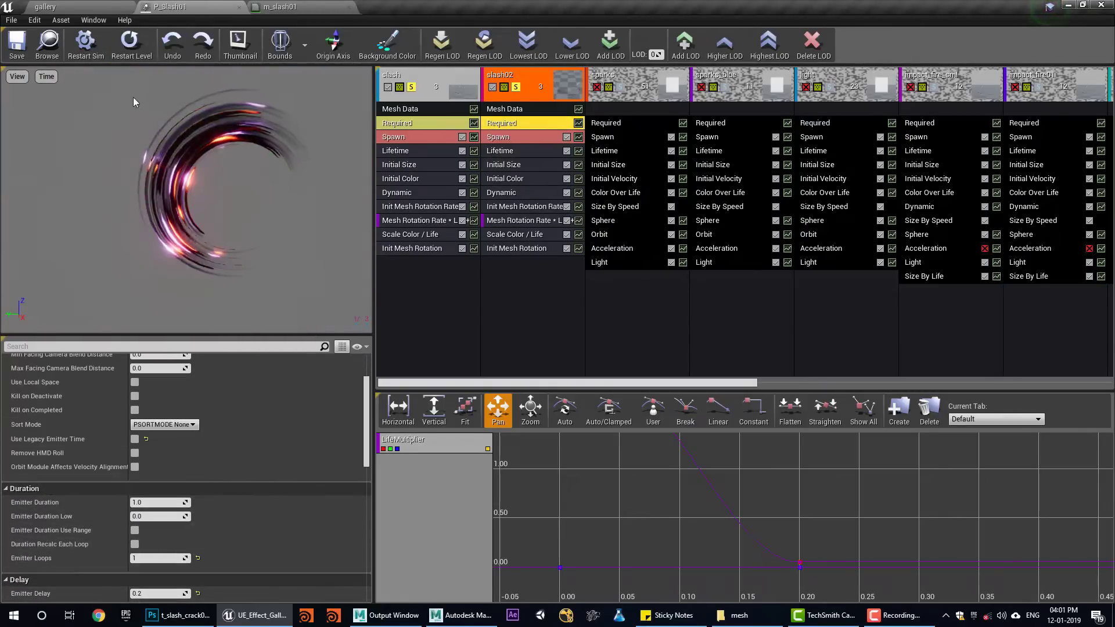
{"action": "left_click", "coordinate": [129, 52]}
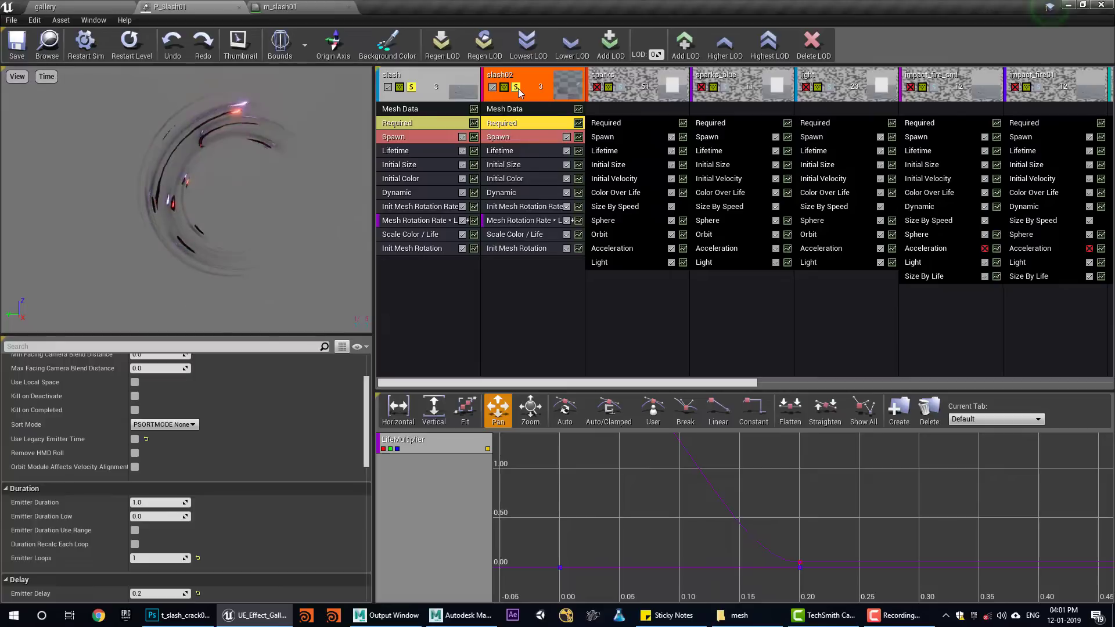
Step: Solo only the sparks emitter, replay it and examine its Orbit module's offset and rotation settings
{"action": "left_click", "coordinate": [516, 87]}
{"action": "left_click", "coordinate": [412, 88]}
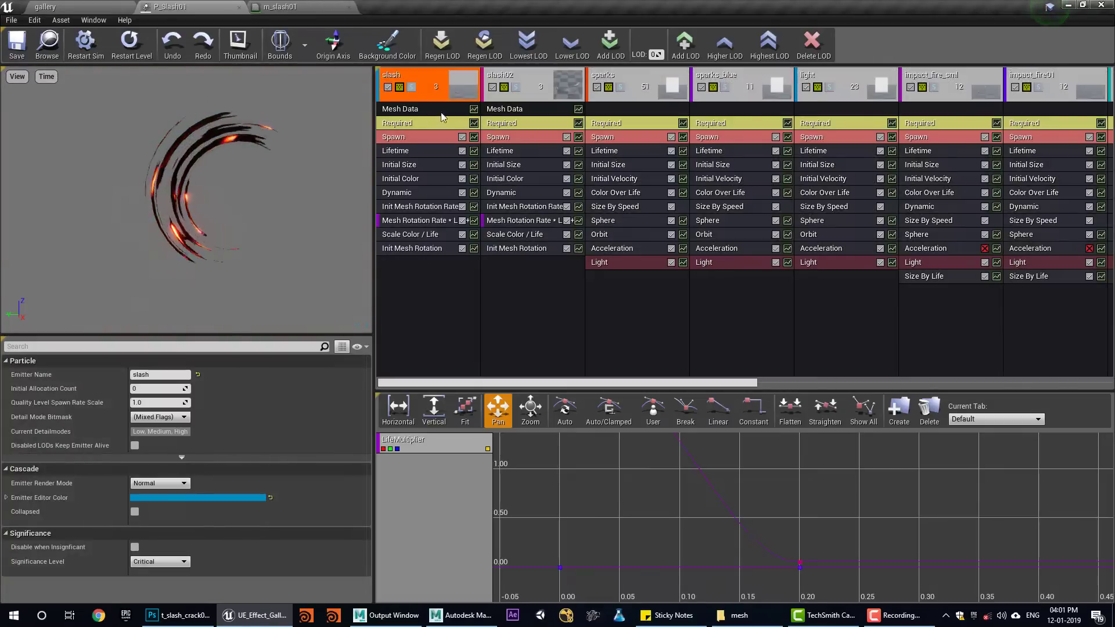
{"action": "left_click", "coordinate": [620, 88]}
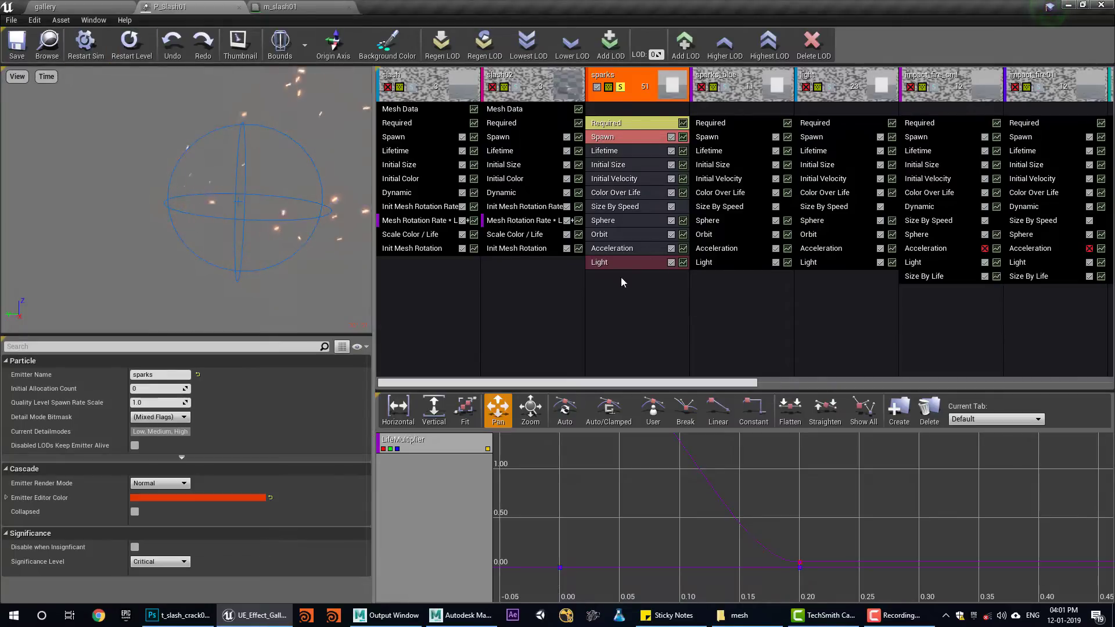
{"action": "left_click", "coordinate": [145, 54]}
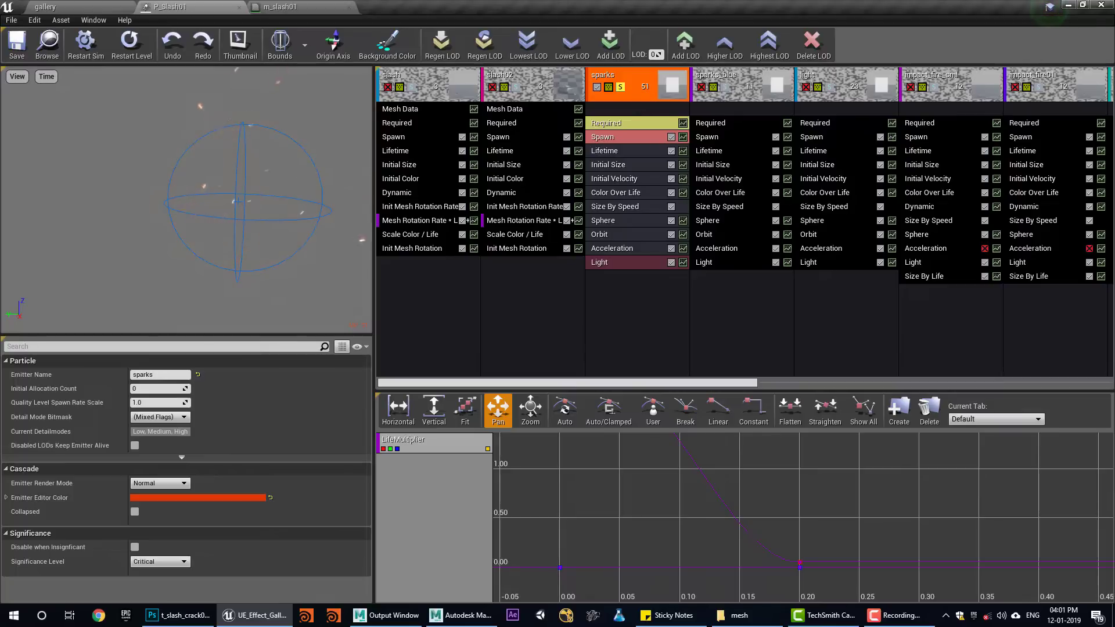
{"action": "left_click", "coordinate": [611, 235]}
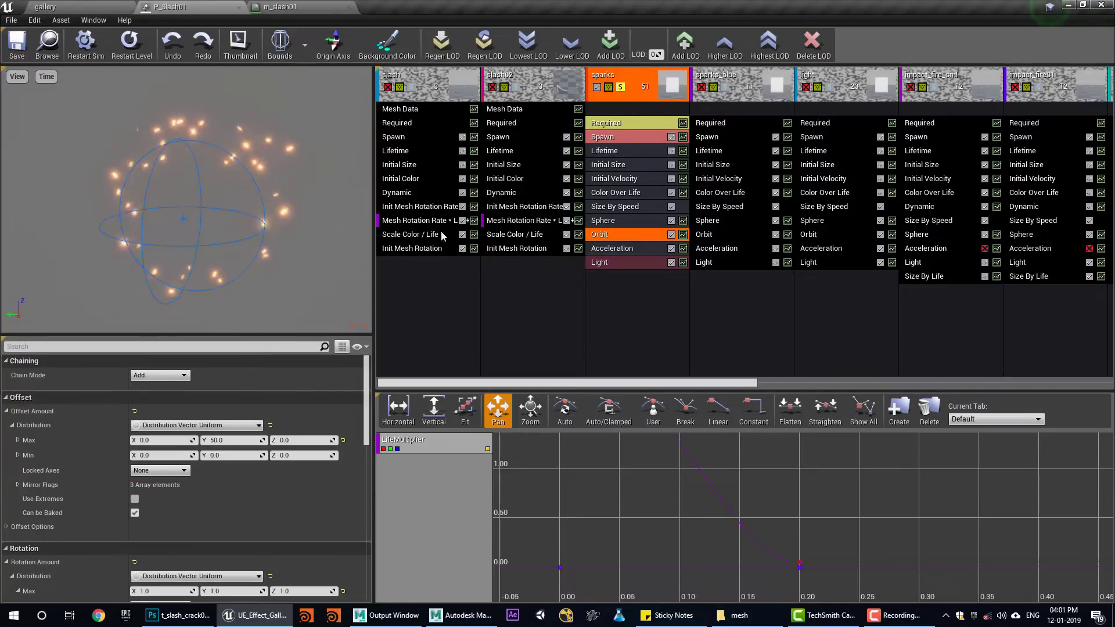
Step: Solo the sparks_blue emitter in place of sparks, replay it and examine its Spawn module
{"action": "left_click", "coordinate": [619, 87]}
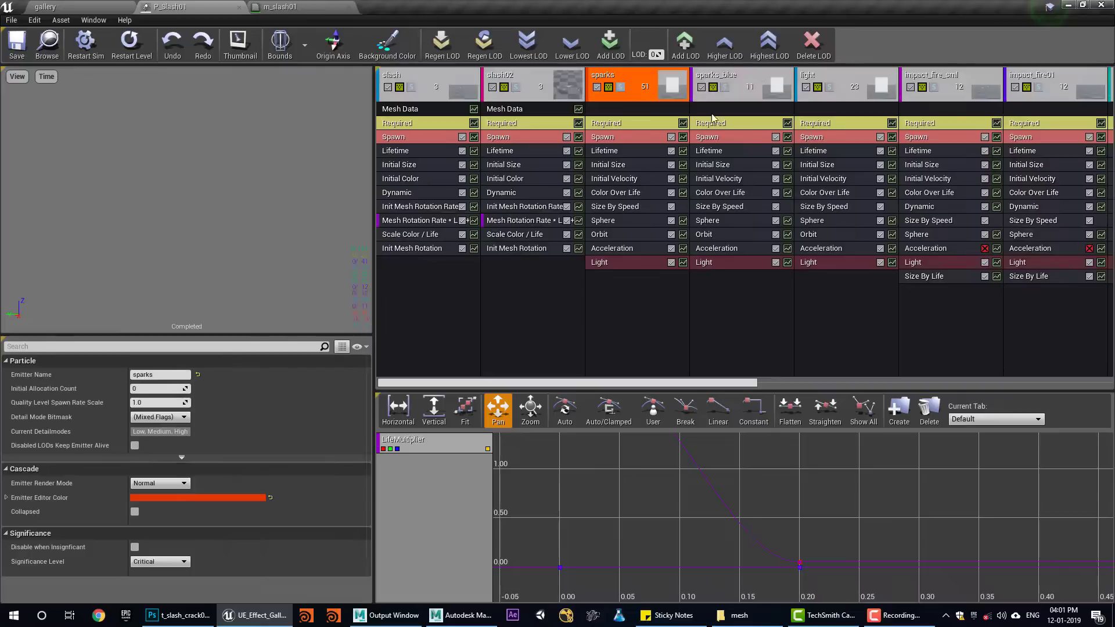
{"action": "left_click", "coordinate": [725, 87]}
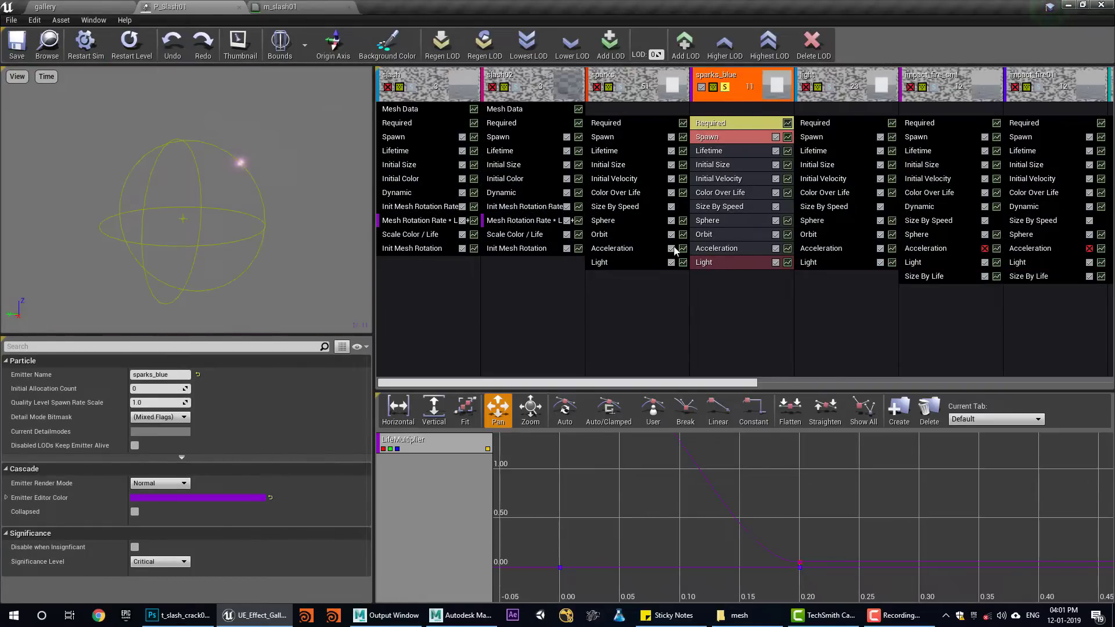
{"action": "left_click", "coordinate": [129, 40]}
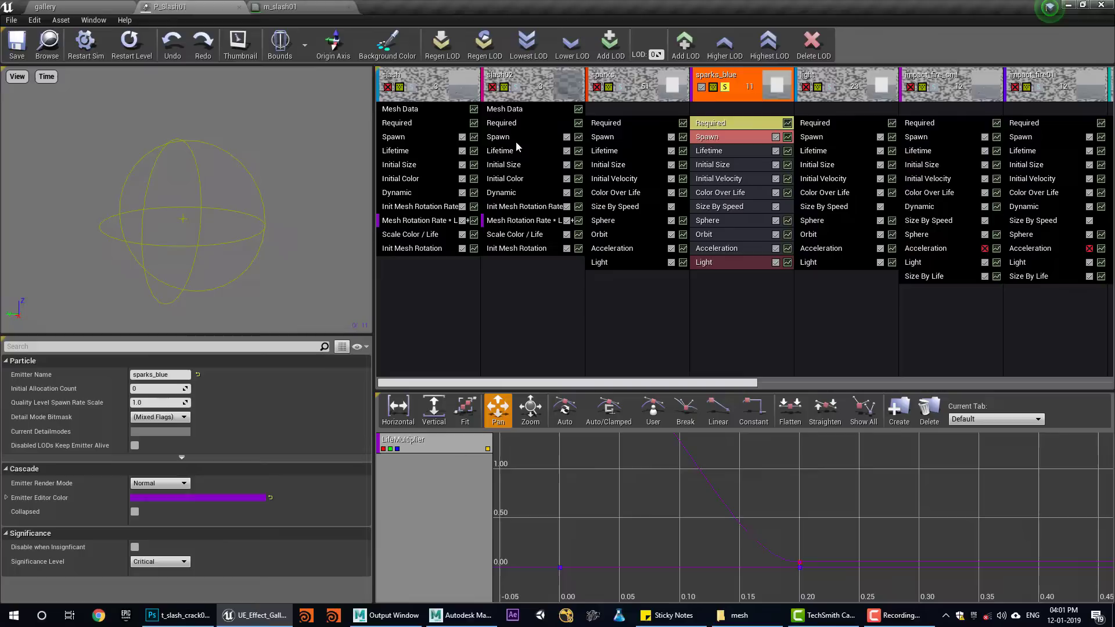
{"action": "left_click", "coordinate": [712, 139]}
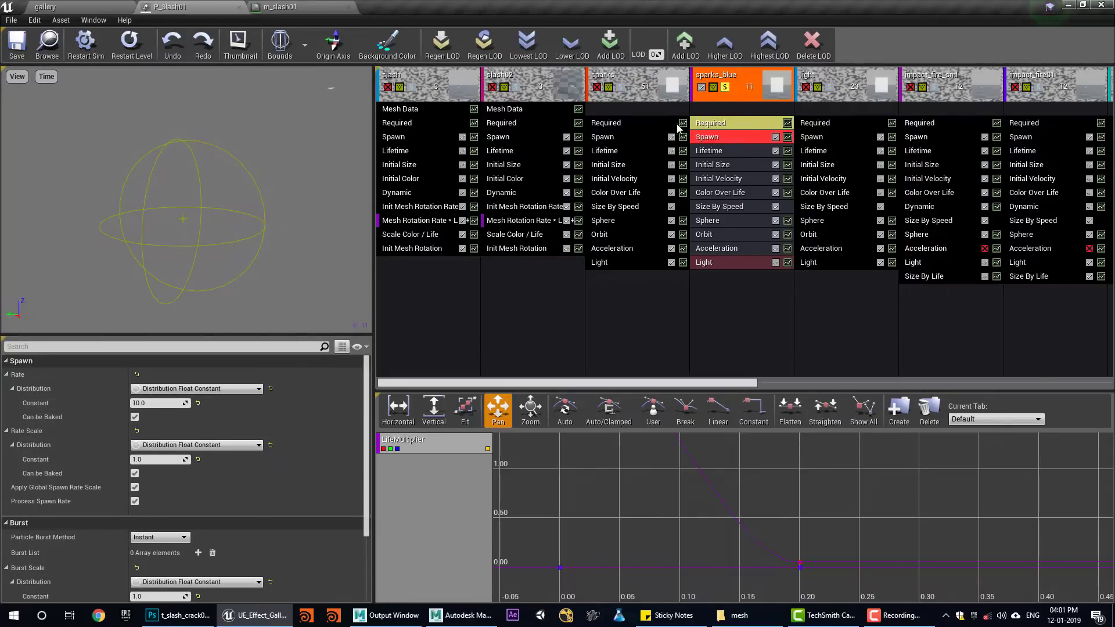
Step: Isolate the light emitter, view it together with slash, and remove the solo from light
{"action": "left_click", "coordinate": [724, 87]}
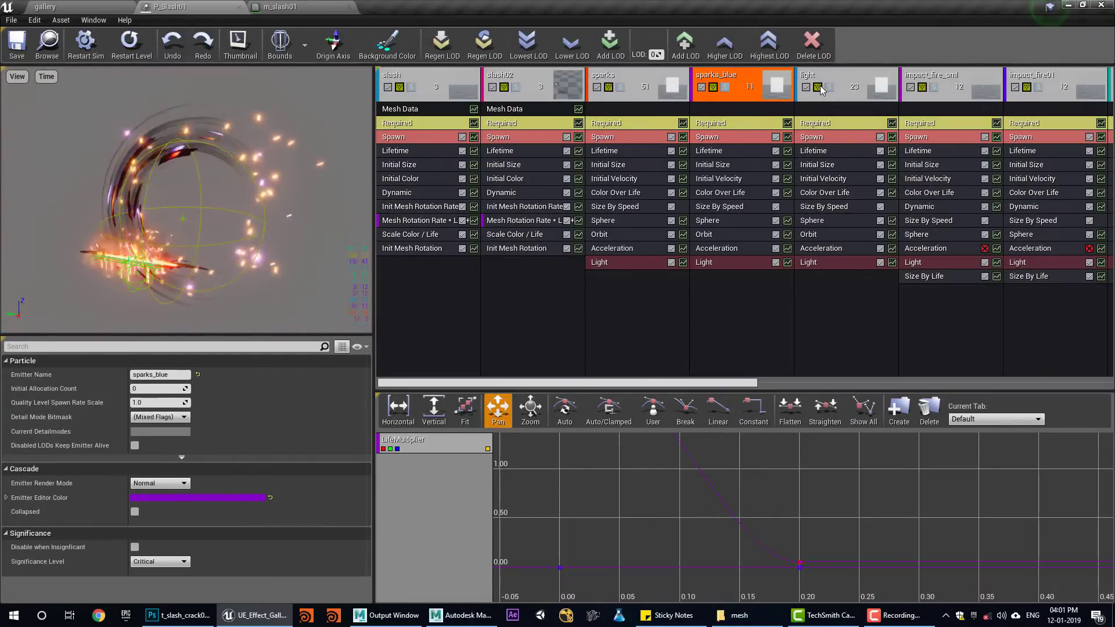
{"action": "left_click", "coordinate": [830, 87]}
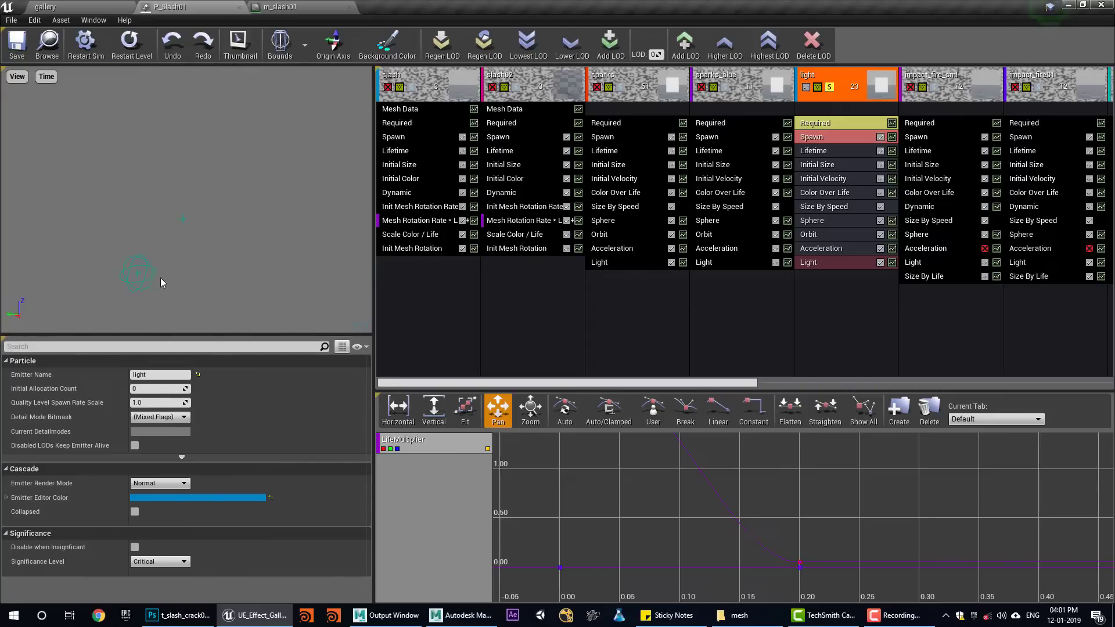
{"action": "left_click", "coordinate": [411, 89]}
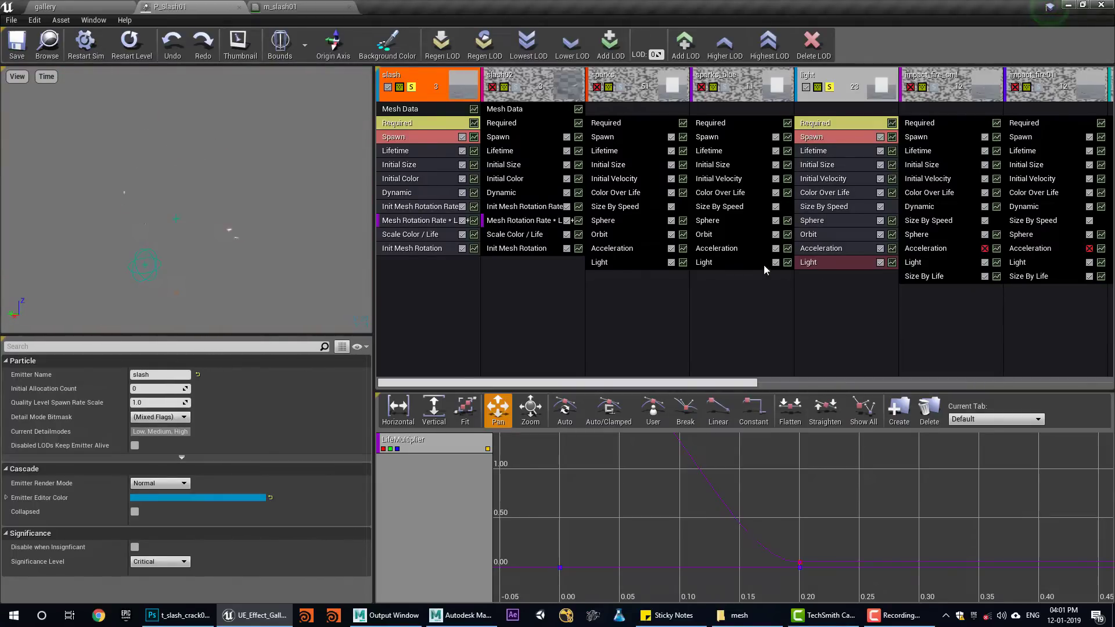
{"action": "left_click", "coordinate": [806, 87]}
{"action": "left_click", "coordinate": [836, 88]}
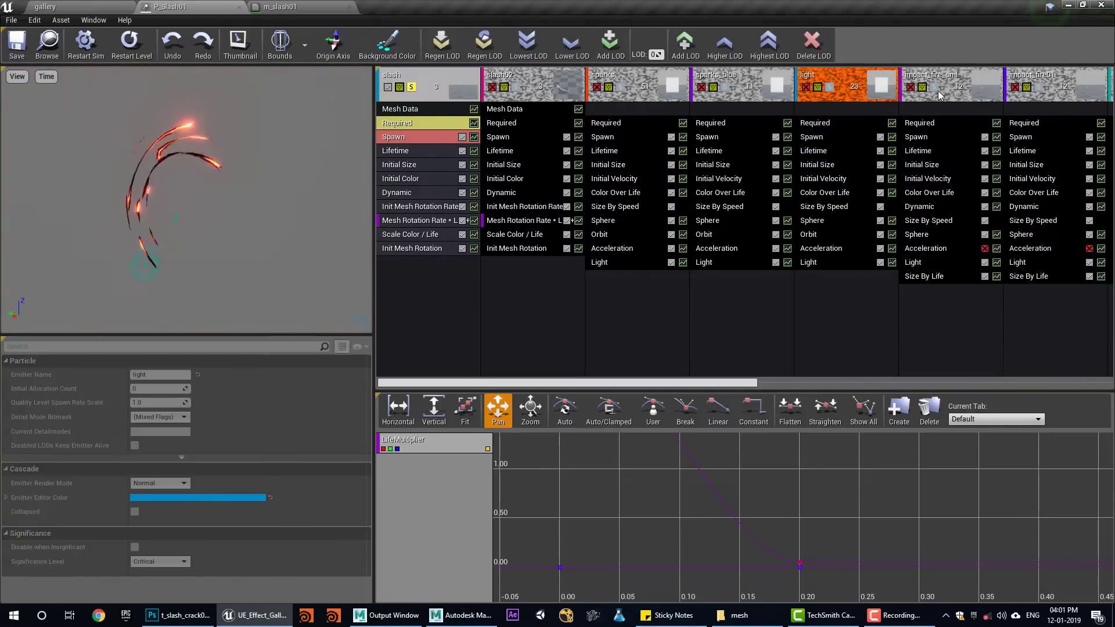
Step: Solo only the impact_fire_sml emitter and replay its fire burst
{"action": "left_click", "coordinate": [939, 86]}
{"action": "left_click_drag", "start_coordinate": [713, 383], "coordinate": [849, 384]}
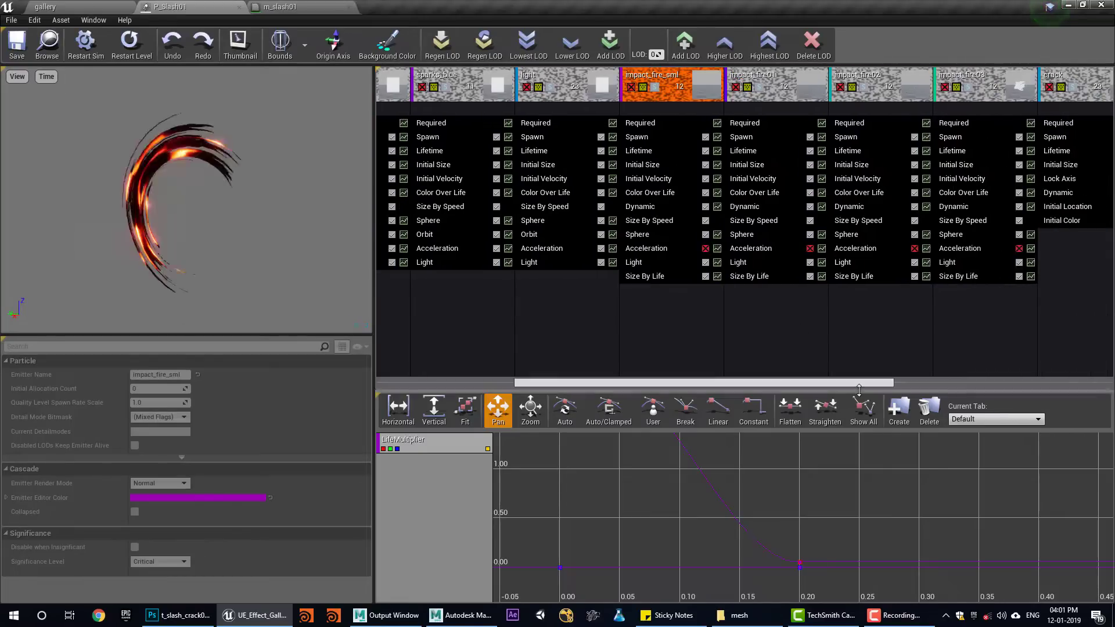
{"action": "left_click", "coordinate": [105, 56]}
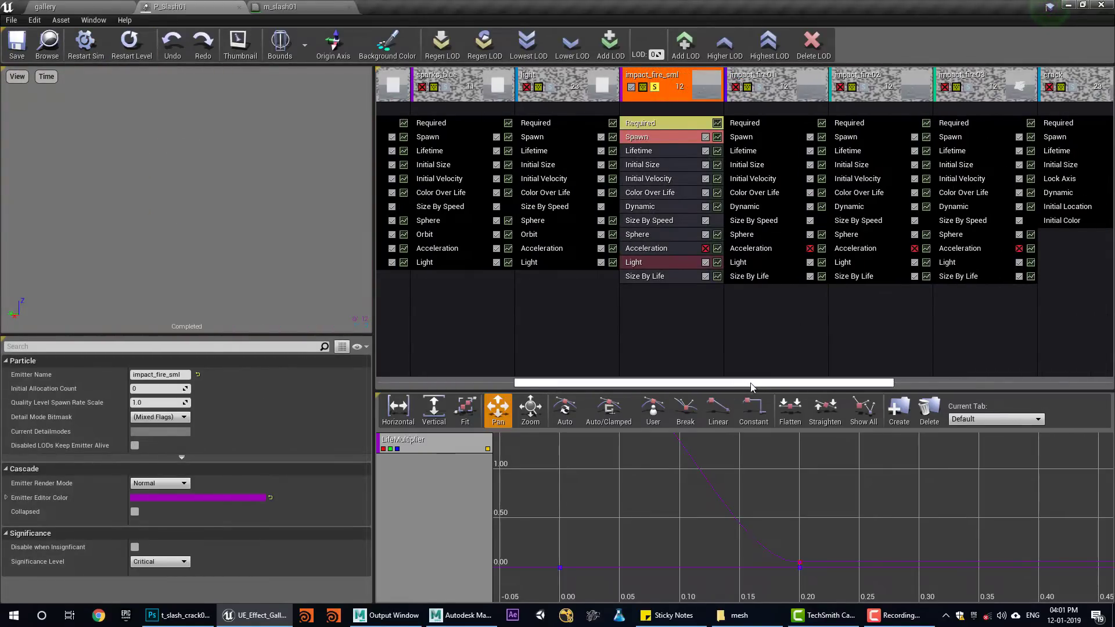
{"action": "left_click_drag", "start_coordinate": [752, 387], "coordinate": [802, 384]}
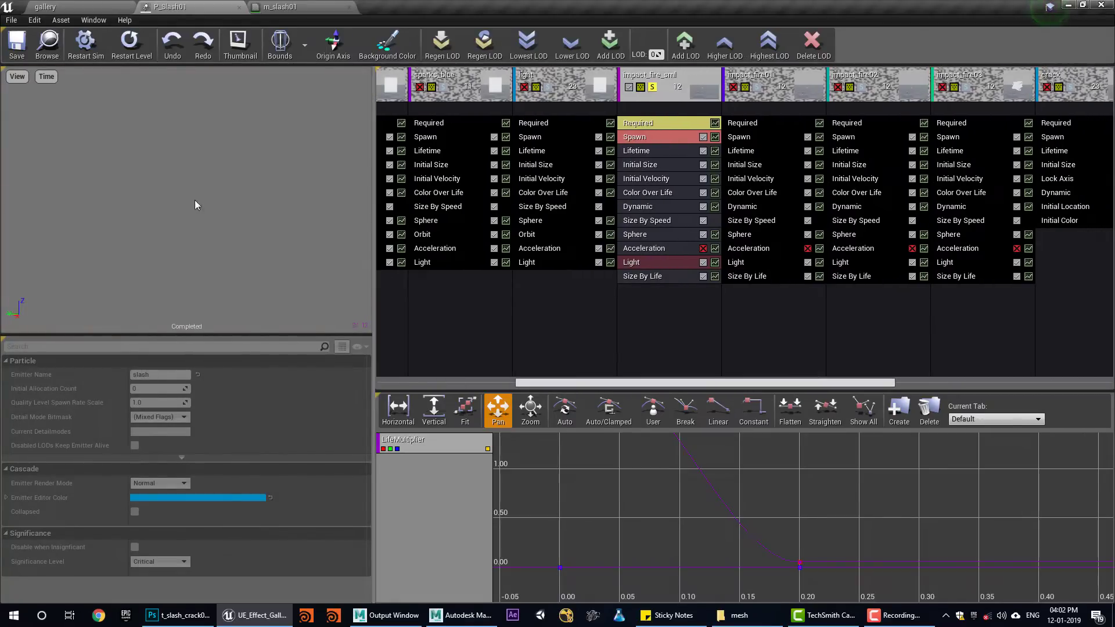
{"action": "left_click", "coordinate": [143, 58]}
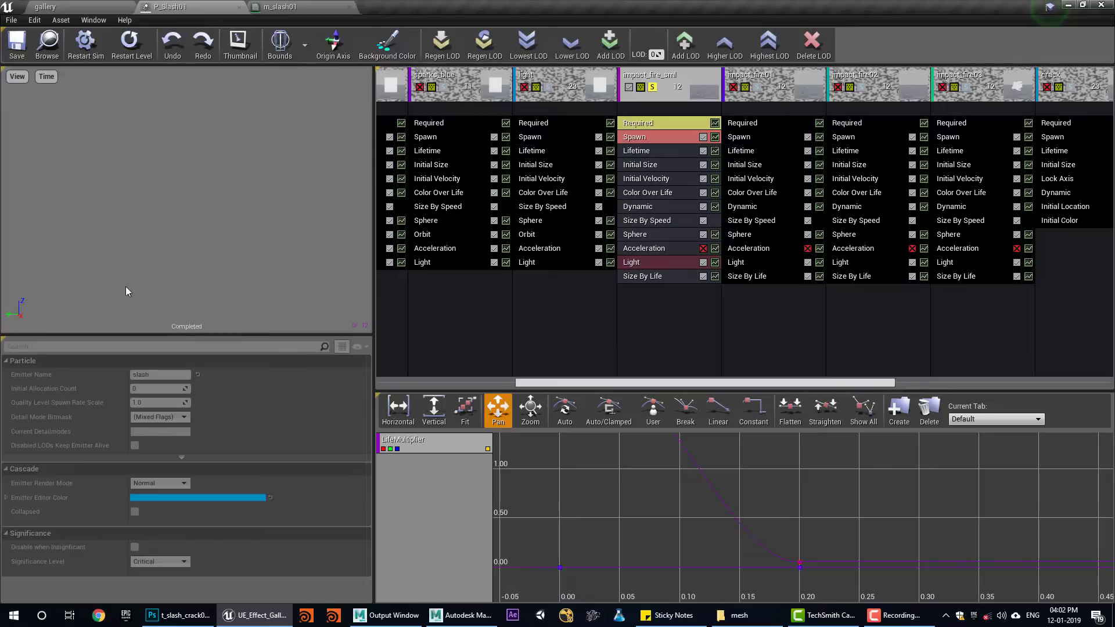
{"action": "left_click", "coordinate": [101, 51]}
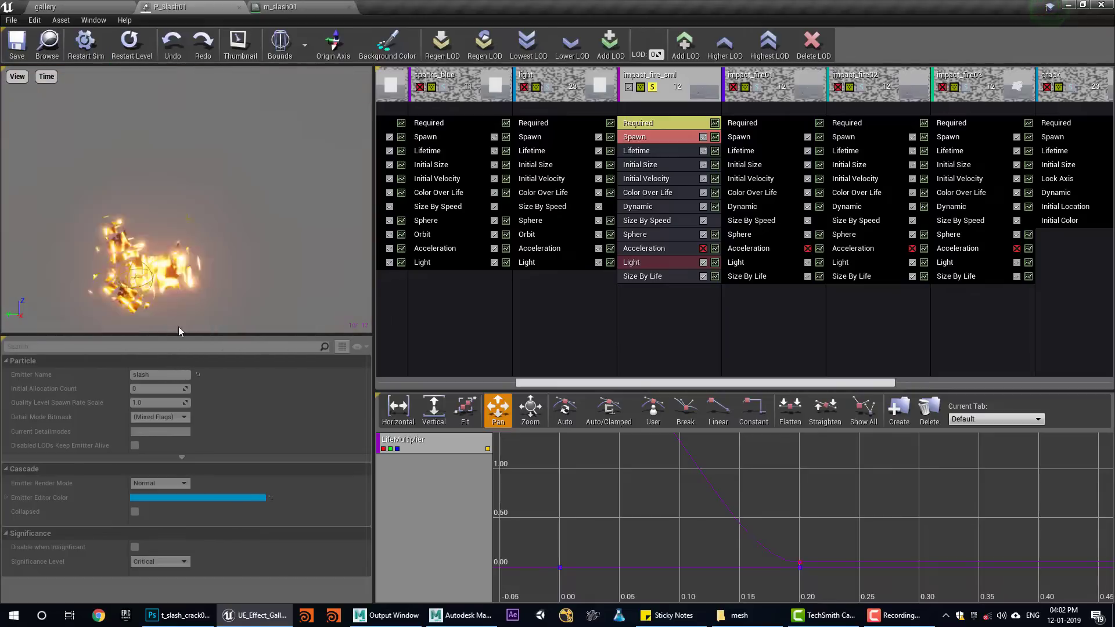
Step: Open the m_slash01 material assigned in impact_fire_sml's Required module, review its node graph and leave the material
{"action": "left_click", "coordinate": [653, 123]}
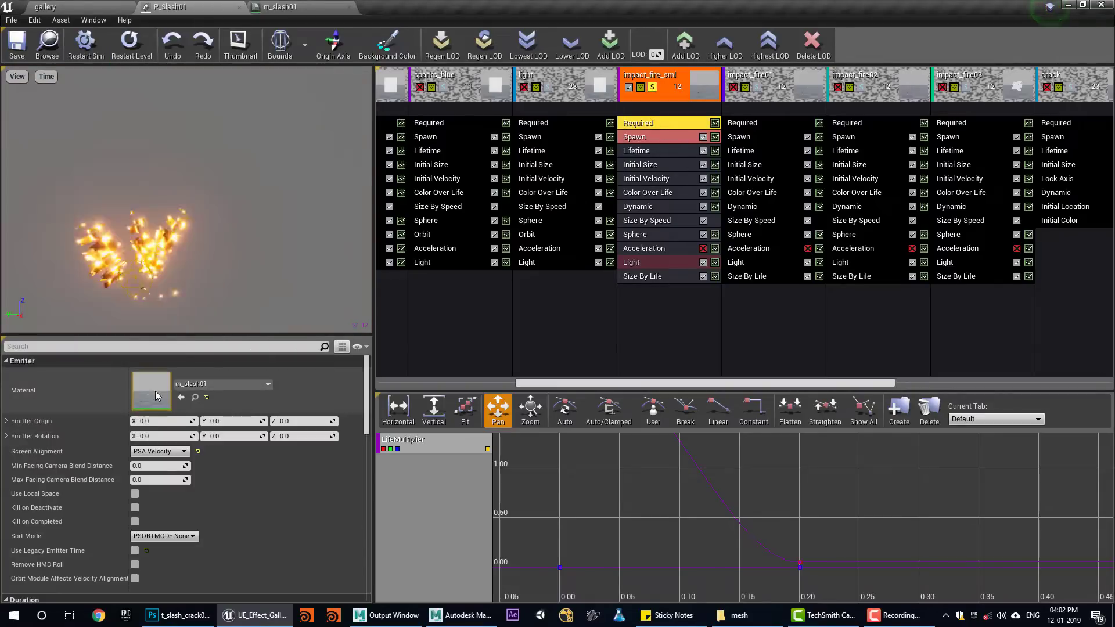
{"action": "double_click", "coordinate": [152, 399]}
{"action": "right_click_drag", "start_coordinate": [610, 329], "coordinate": [671, 300]}
{"action": "scroll", "coordinate": [662, 345], "scroll_direction": "down", "scroll_amount": 2}
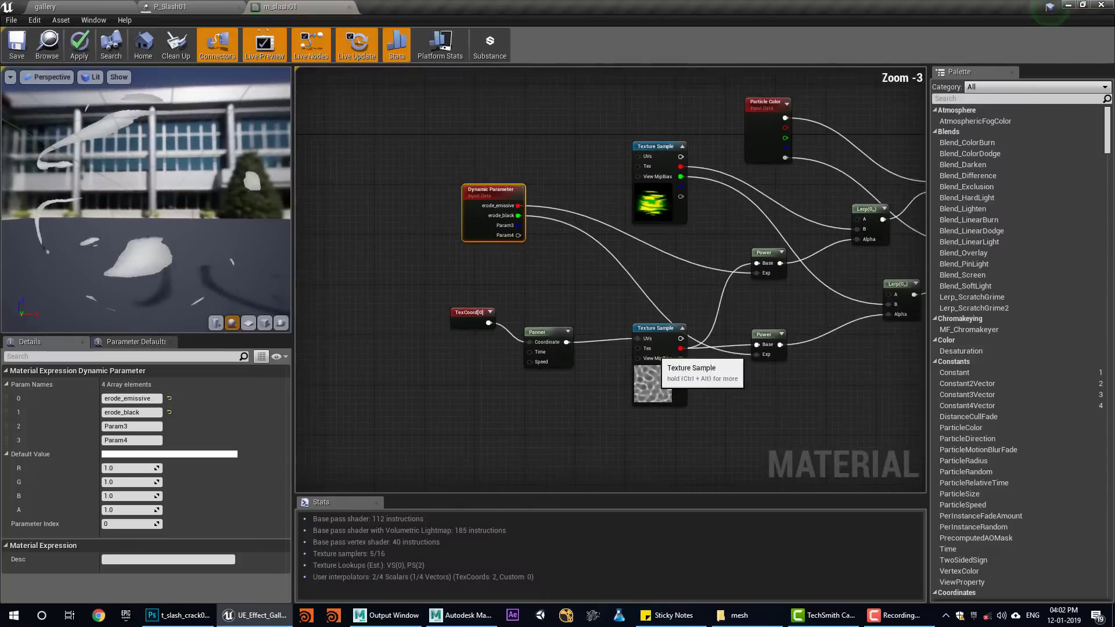
{"action": "right_click_drag", "start_coordinate": [661, 348], "coordinate": [520, 396]}
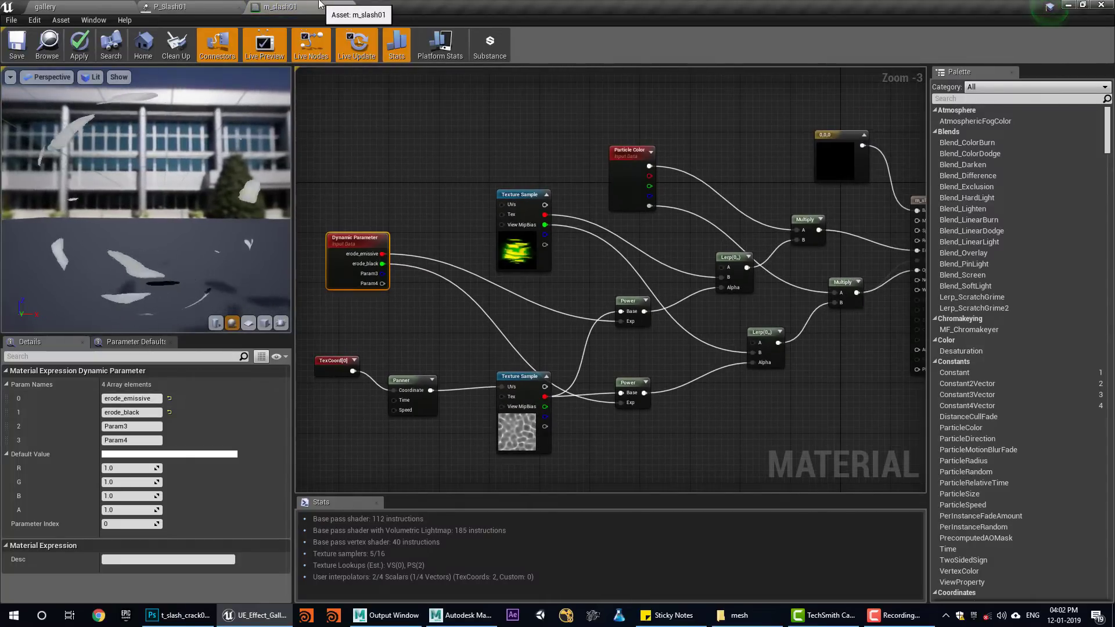
{"action": "left_click", "coordinate": [348, 7]}
{"action": "left_click", "coordinate": [649, 346]}
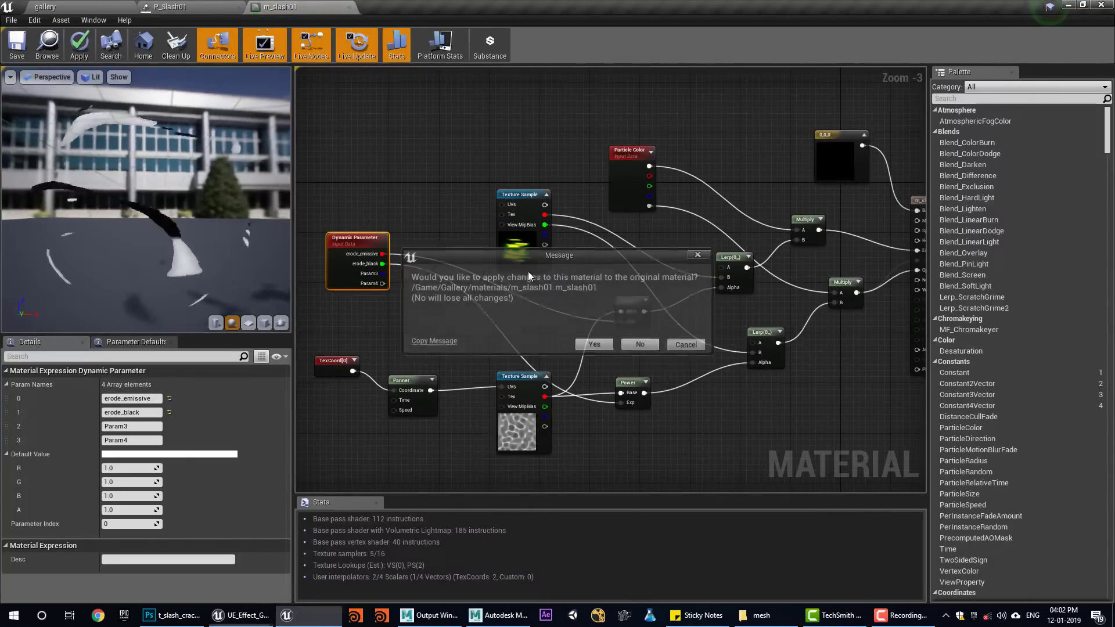
Step: Replay impact_fire_sml and examine its Required, Size By Speed, Initial Size and Light modules
{"action": "left_click", "coordinate": [649, 114]}
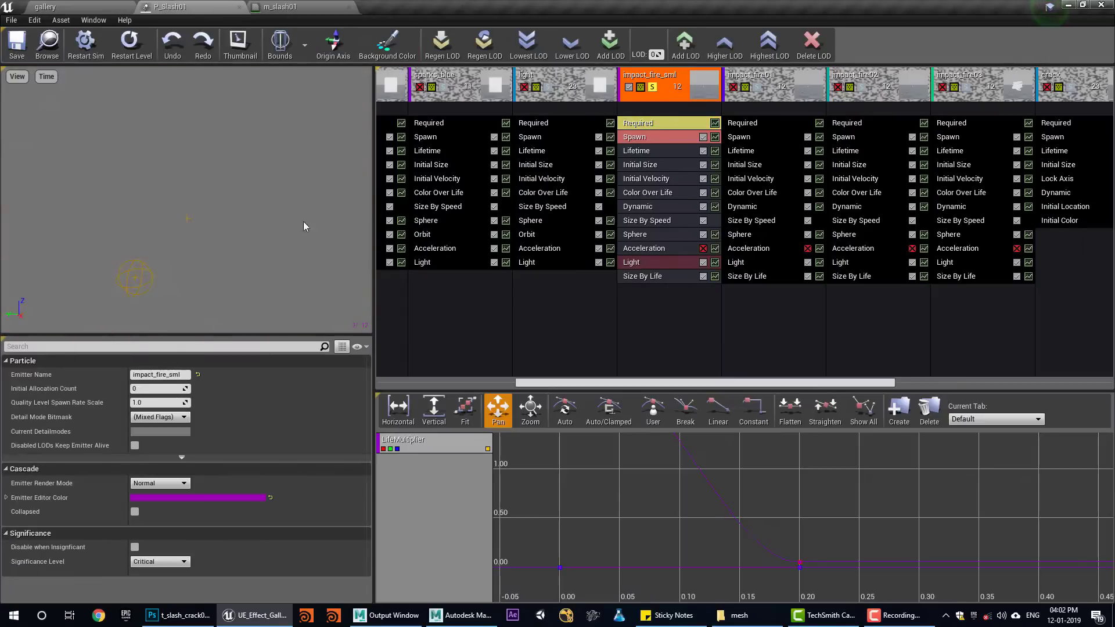
{"action": "left_click", "coordinate": [662, 127]}
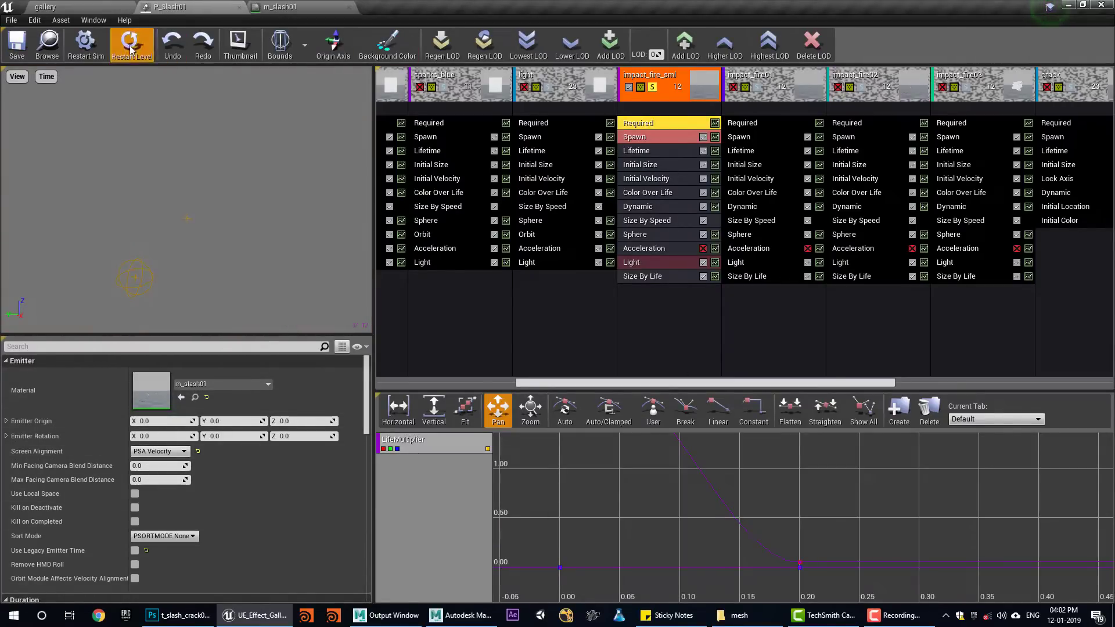
{"action": "left_click", "coordinate": [660, 222]}
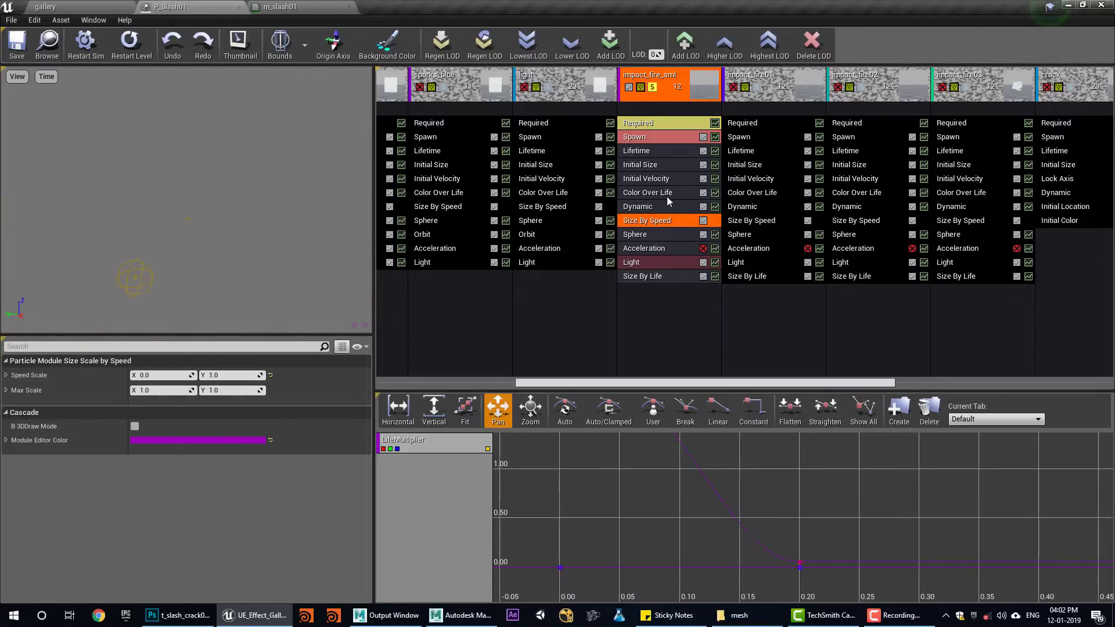
{"action": "left_click", "coordinate": [653, 165]}
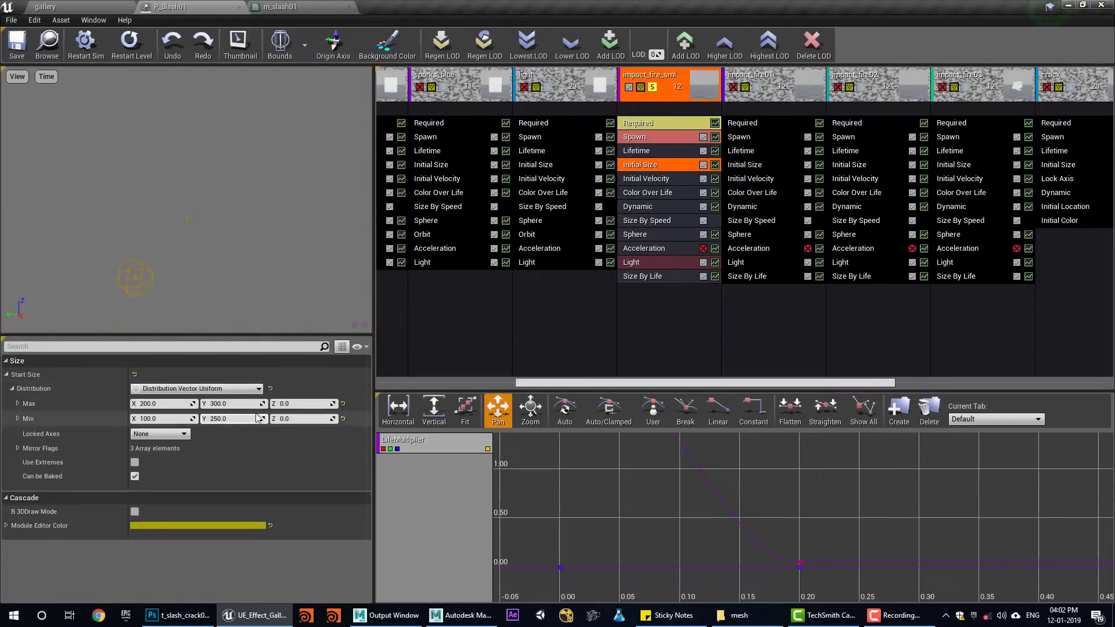
{"action": "left_click", "coordinate": [137, 53]}
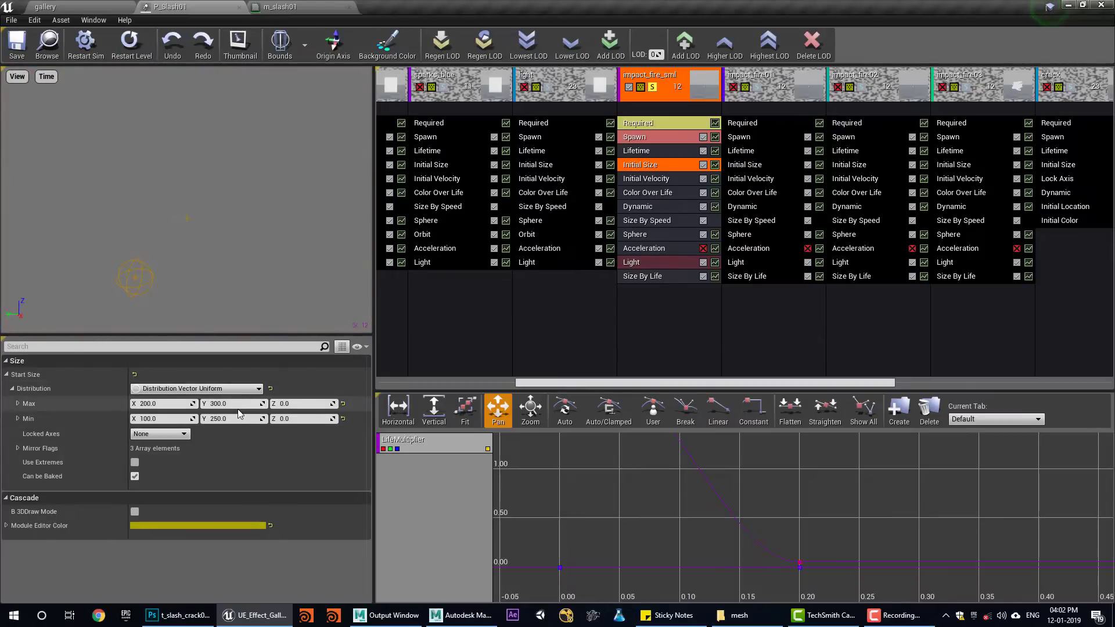
{"action": "left_click", "coordinate": [643, 263]}
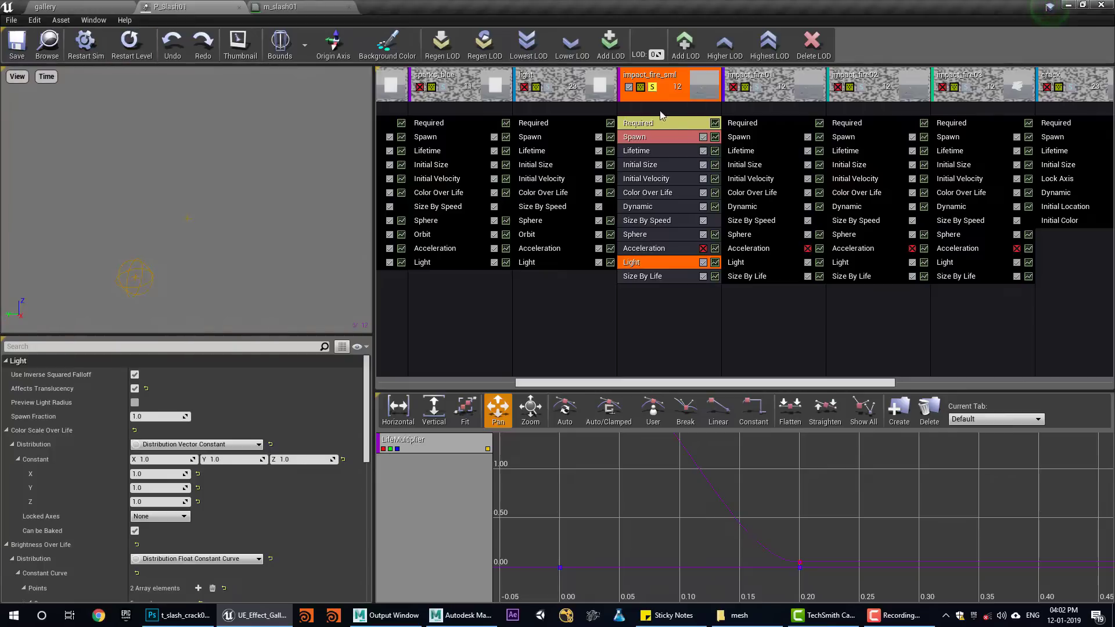
Step: Preview the impact_fire01 and impact_fire02 emitters by soloing each in turn, and clear the solo
{"action": "left_click", "coordinate": [655, 89]}
{"action": "left_click", "coordinate": [756, 87]}
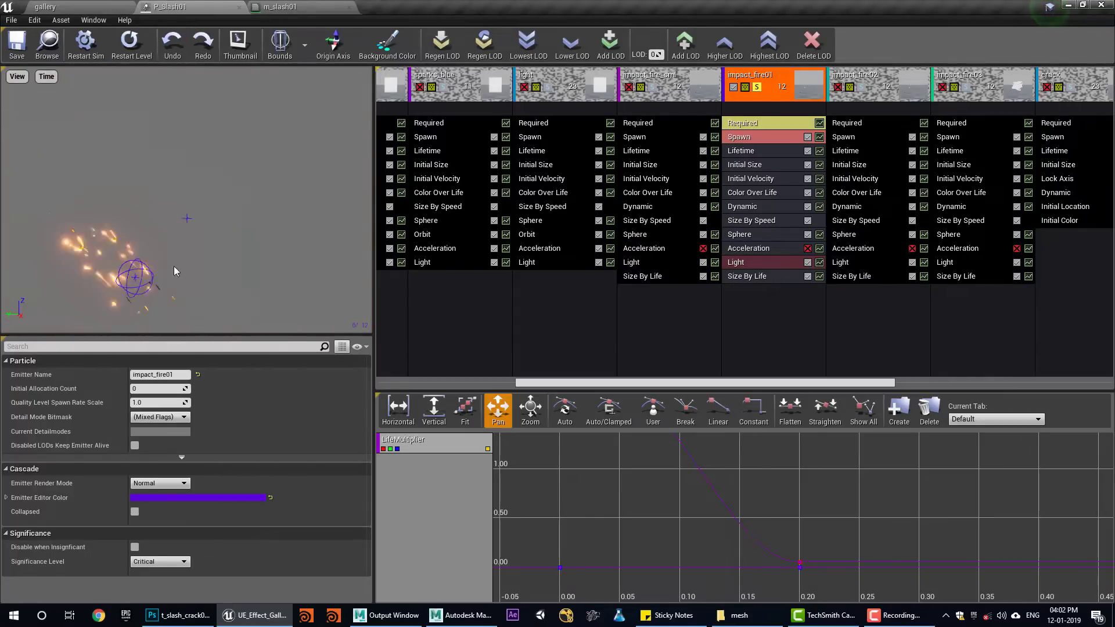
{"action": "left_click", "coordinate": [860, 92]}
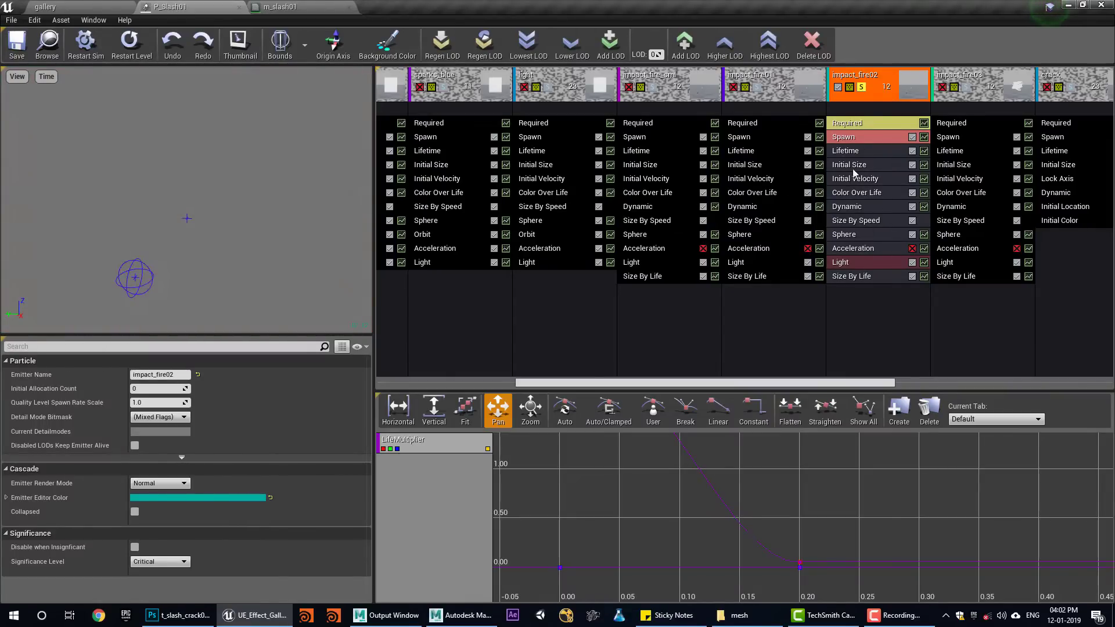
{"action": "left_click", "coordinate": [862, 87]}
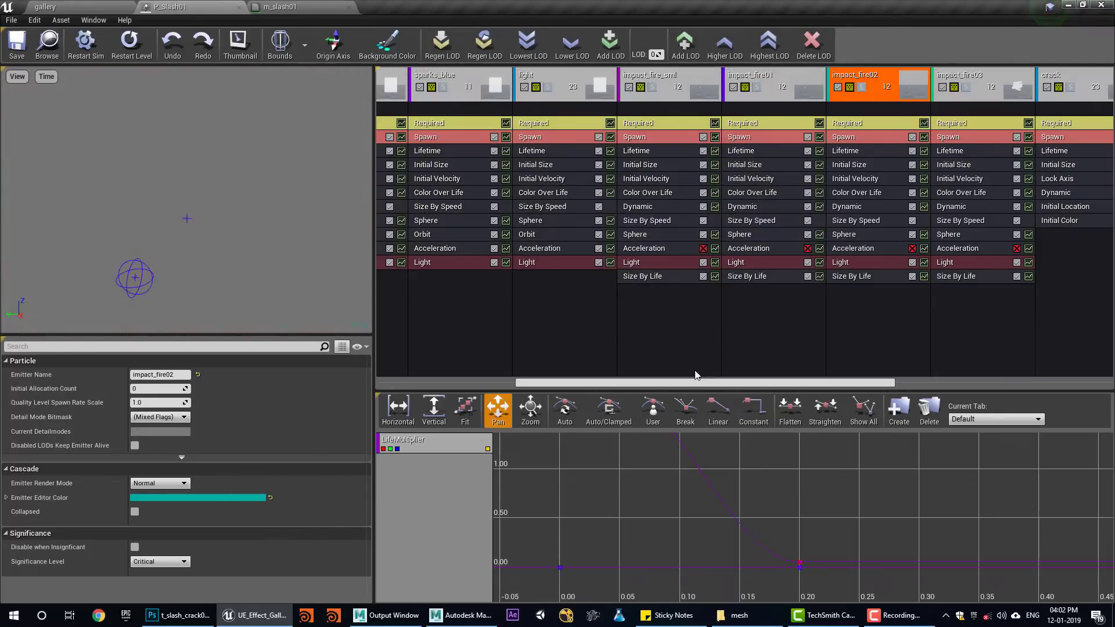
Step: Solo only the impact_fire03 emitter and replay its burst from the start
{"action": "left_click_drag", "start_coordinate": [744, 383], "coordinate": [883, 383]}
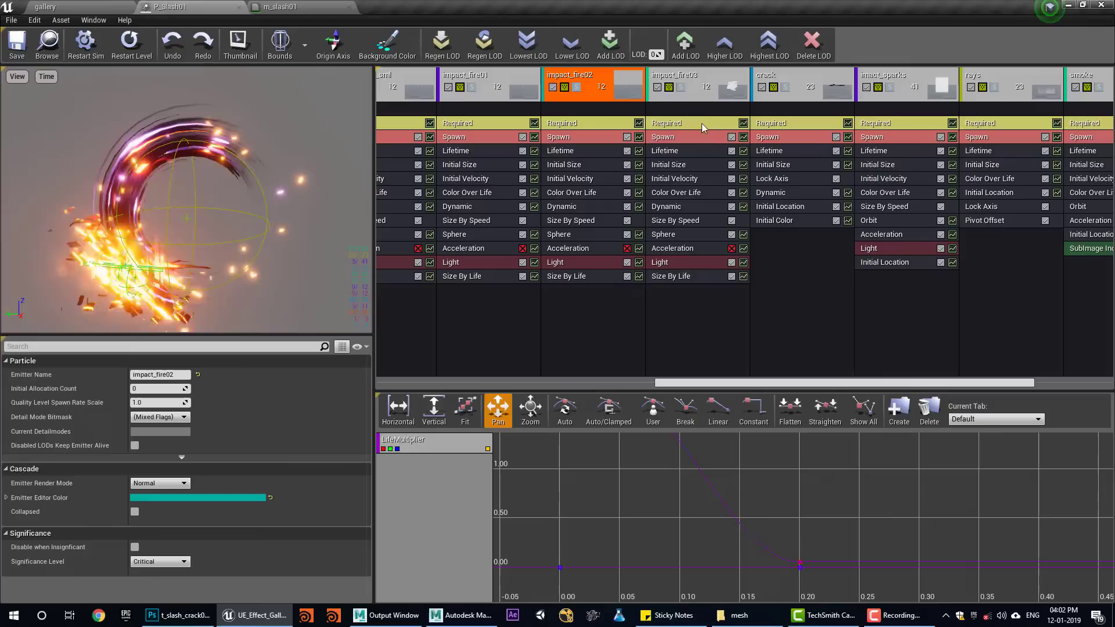
{"action": "left_click", "coordinate": [681, 87]}
{"action": "left_click", "coordinate": [131, 54]}
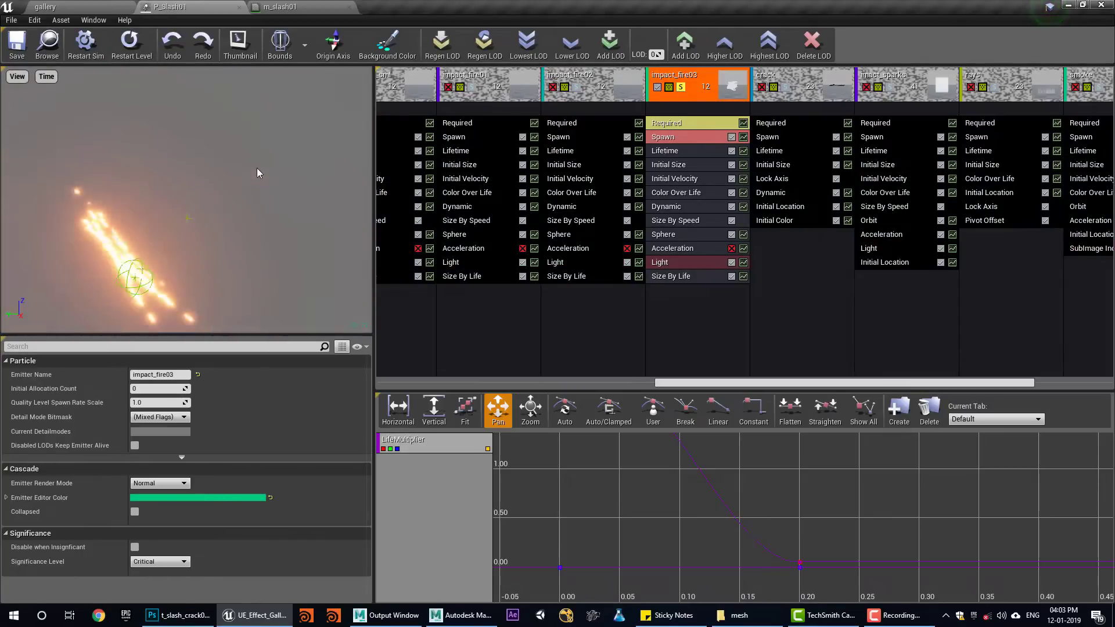
Step: Open the m_slash03 material assigned in impact_fire03's Required module and dock its editor beside the other open assets
{"action": "left_click", "coordinate": [695, 128]}
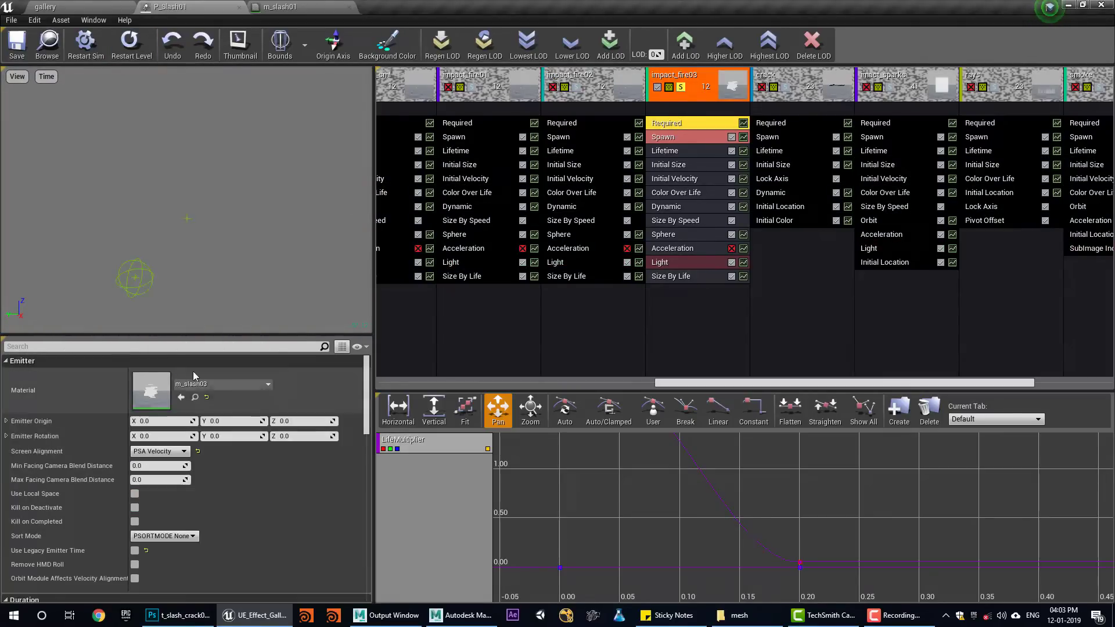
{"action": "double_click", "coordinate": [161, 392]}
{"action": "left_click_drag", "start_coordinate": [85, 7], "coordinate": [435, 5]}
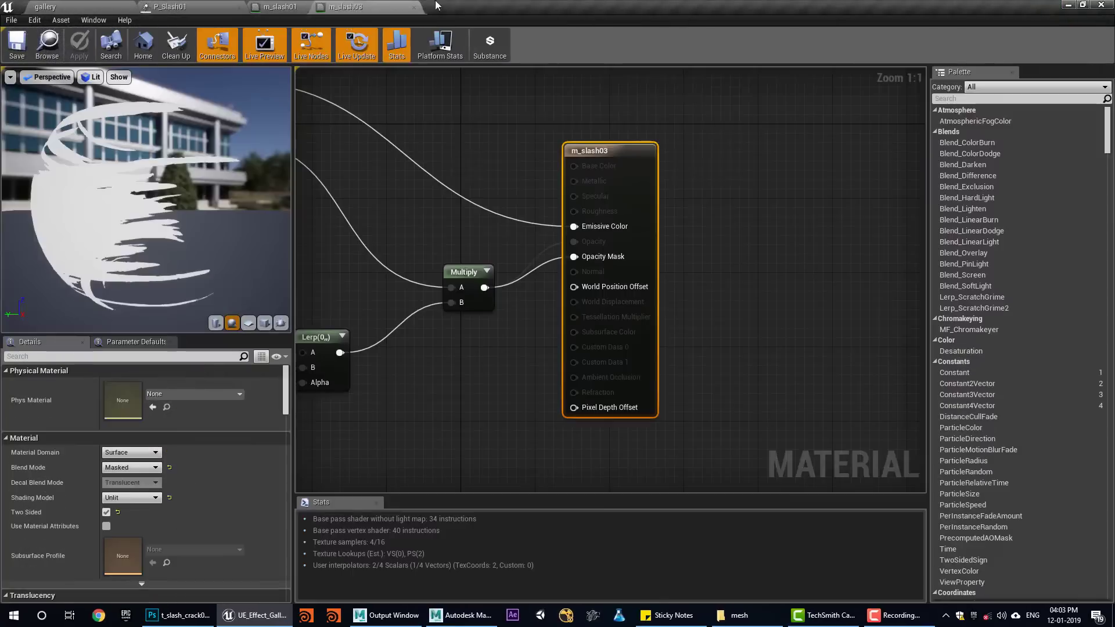
Step: Close the m_slash01 material without applying its changes and return to m_slash03
{"action": "left_click", "coordinate": [259, 7]}
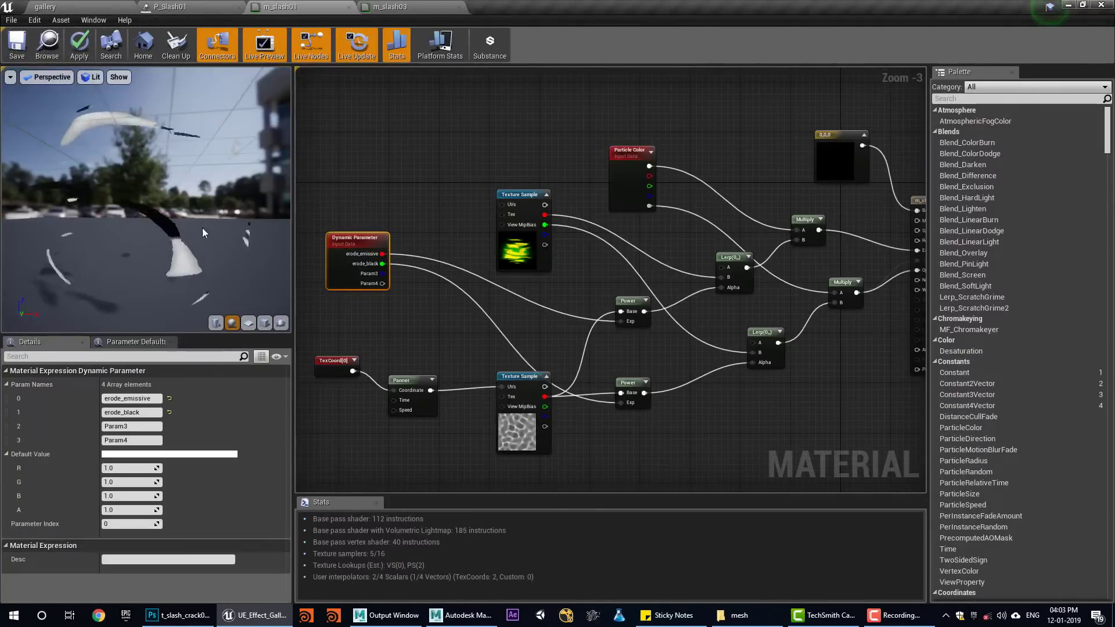
{"action": "left_click", "coordinate": [348, 8]}
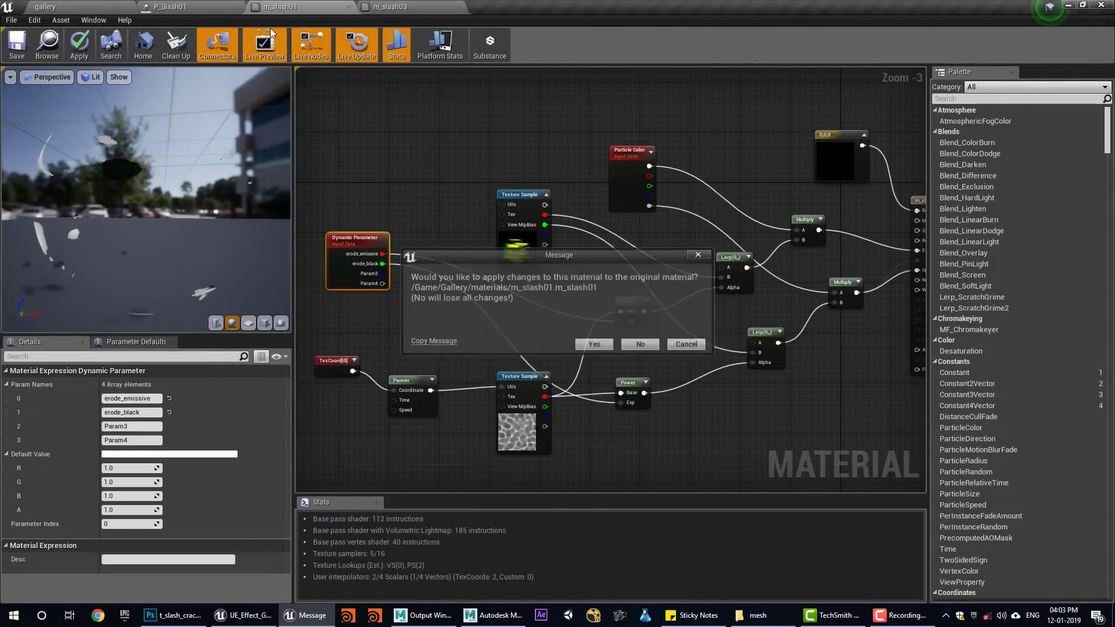
{"action": "left_click", "coordinate": [645, 345]}
{"action": "left_click", "coordinate": [282, 6]}
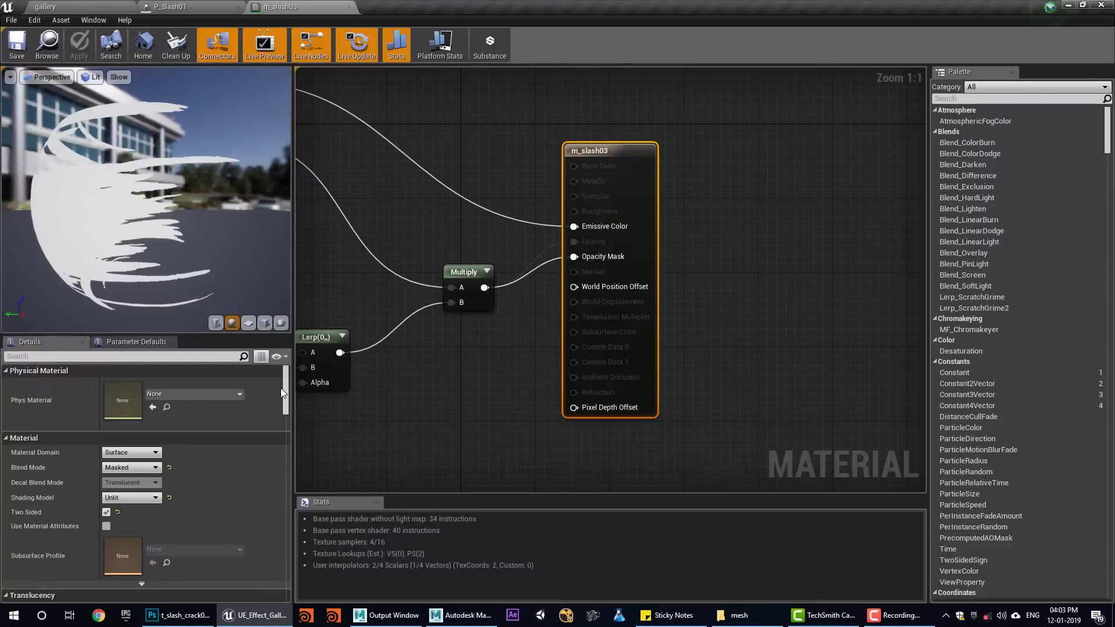
Step: Review the m_slash03 node graph from the texture samples to the Opacity Mask, and close the material
{"action": "right_click_drag", "start_coordinate": [461, 342], "coordinate": [564, 288]}
{"action": "mouse_move", "coordinate": [500, 319]}
{"action": "right_mouse_down"}
{"action": "mouse_move", "coordinate": [627, 318]}
{"action": "mouse_move", "coordinate": [508, 338]}
{"action": "right_mouse_up"}
{"action": "scroll", "coordinate": [627, 318], "scroll_direction": "down", "scroll_amount": 1}
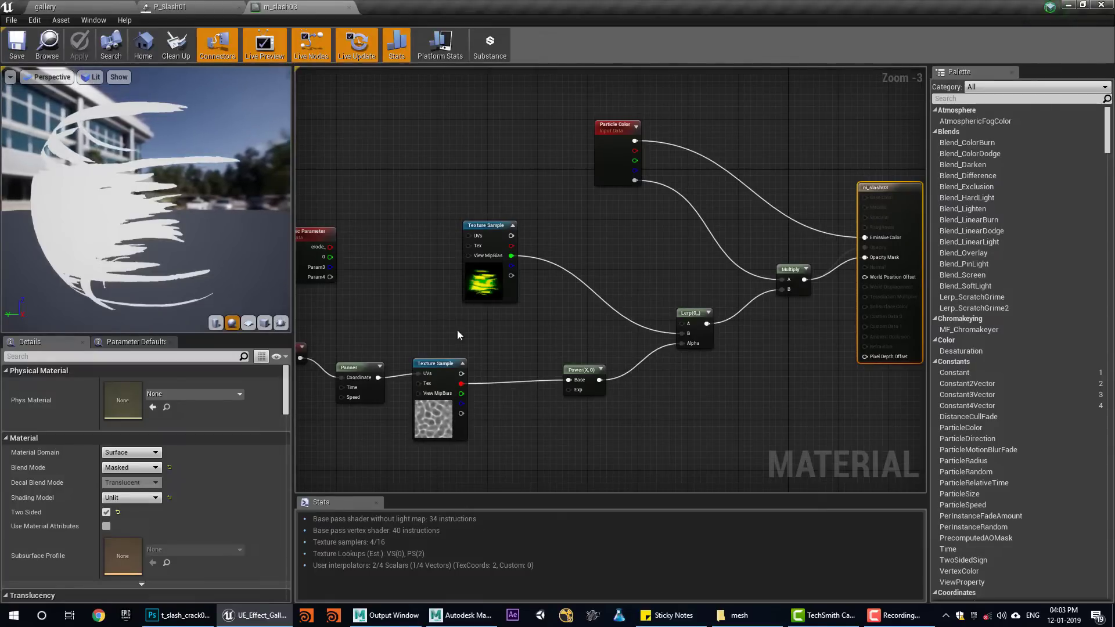
{"action": "left_click", "coordinate": [348, 7]}
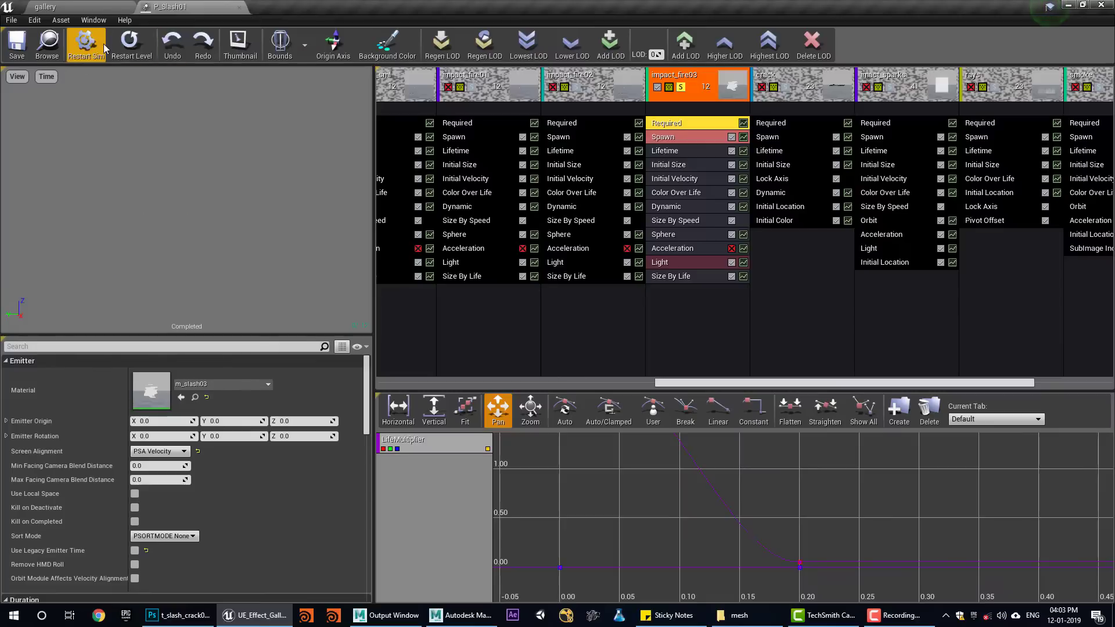
Step: Replay impact_fire03, switch the solo to the crack emitter and replay the effect
{"action": "left_click", "coordinate": [137, 55]}
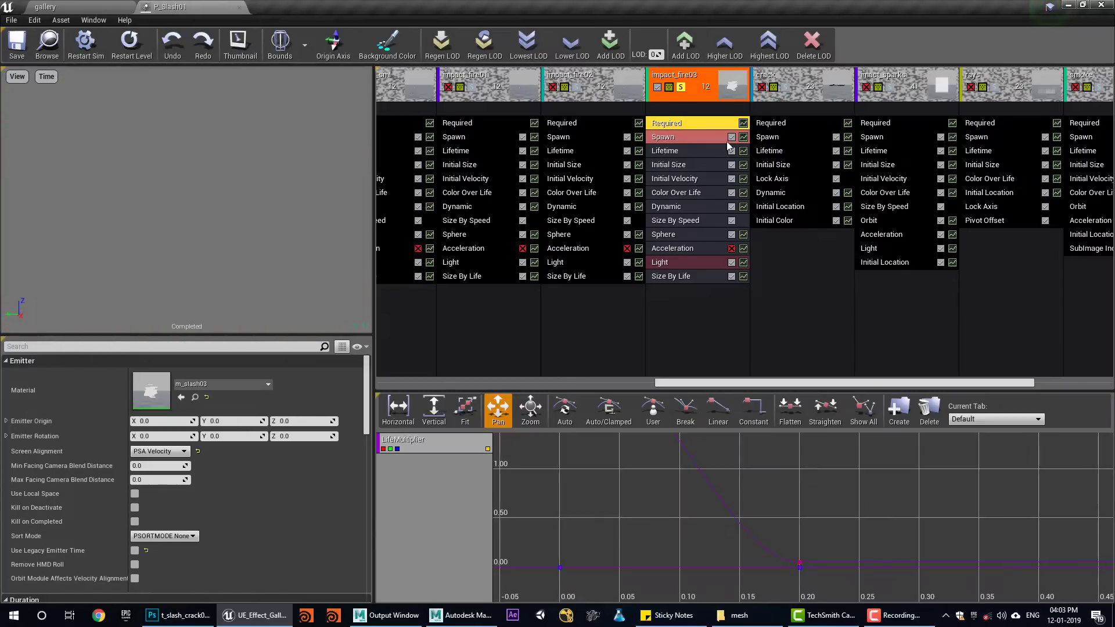
{"action": "left_click", "coordinate": [784, 90]}
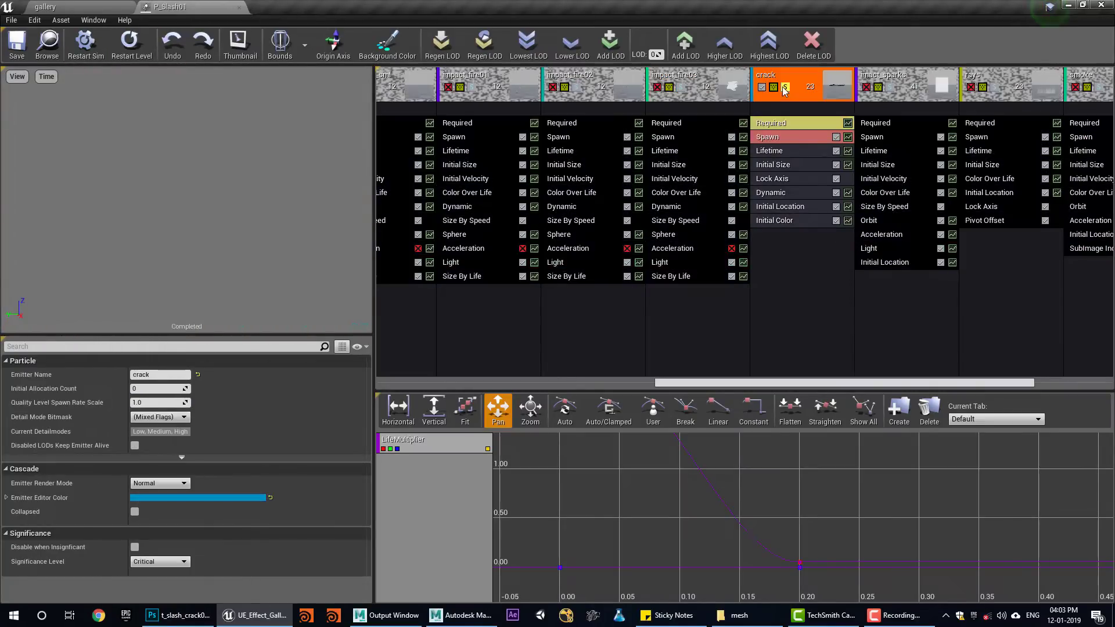
{"action": "left_click", "coordinate": [132, 55]}
Step: Open the m_slash_Crack01 material from crack's Required module, and open the t_slash_crack01 texture used in its graph
{"action": "left_click", "coordinate": [782, 124]}
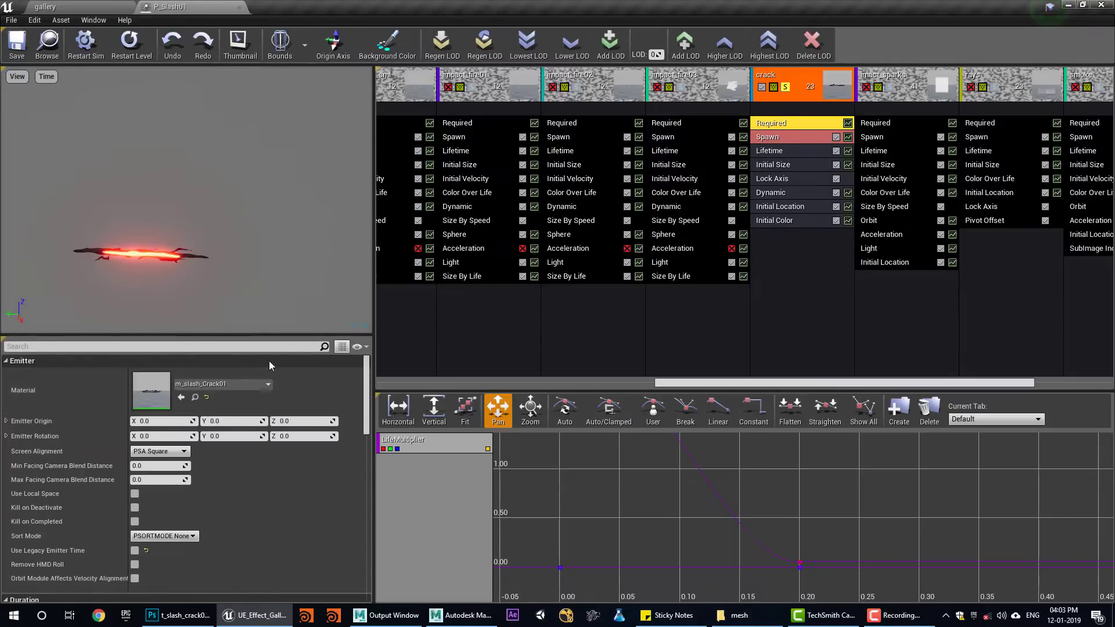
{"action": "double_click", "coordinate": [148, 387]}
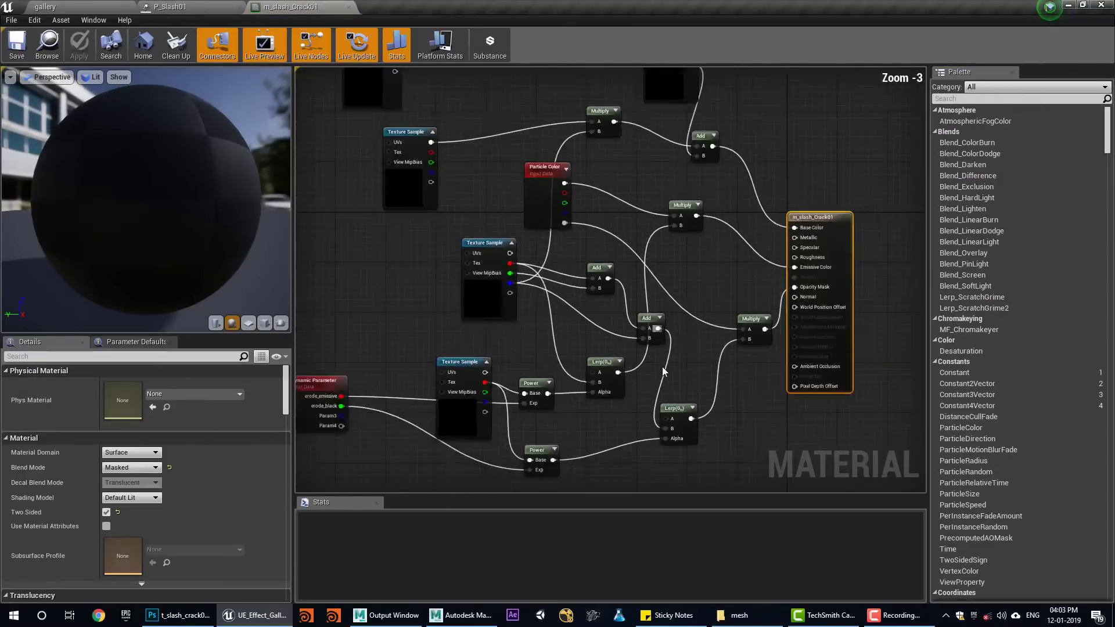
{"action": "scroll", "coordinate": [662, 367], "scroll_direction": "down", "scroll_amount": 1}
{"action": "left_click", "coordinate": [595, 287]}
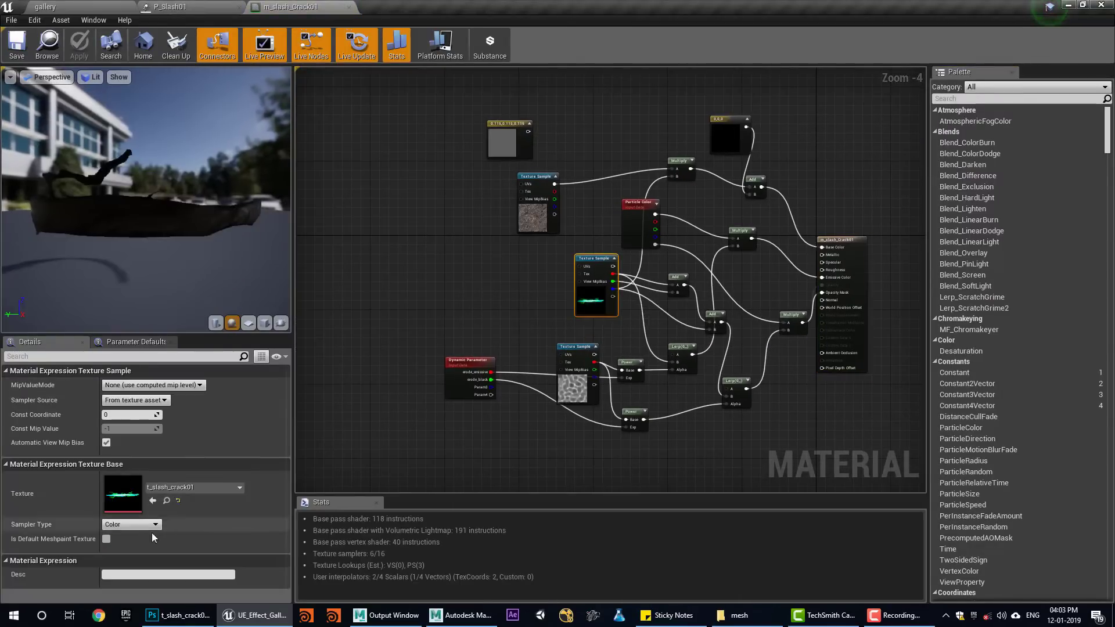
{"action": "double_click", "coordinate": [121, 498]}
Step: Switch to Photoshop, compare the red, green and blue channels of t_slash_crack01.tga, and return to Unreal Editor
{"action": "left_click", "coordinate": [177, 621]}
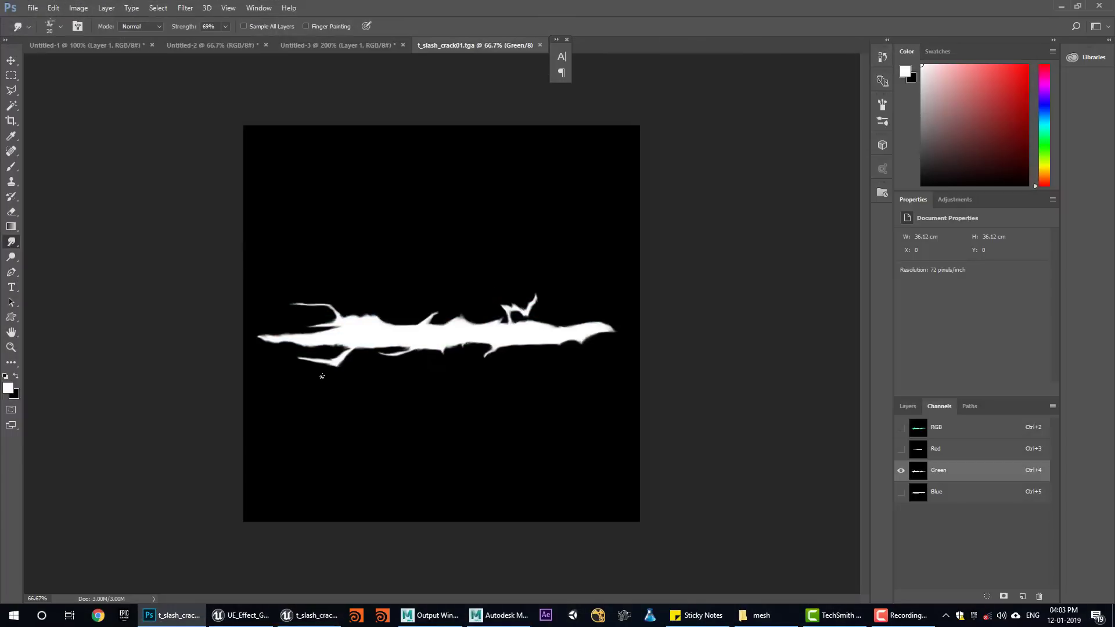
{"action": "left_click", "coordinate": [947, 448]}
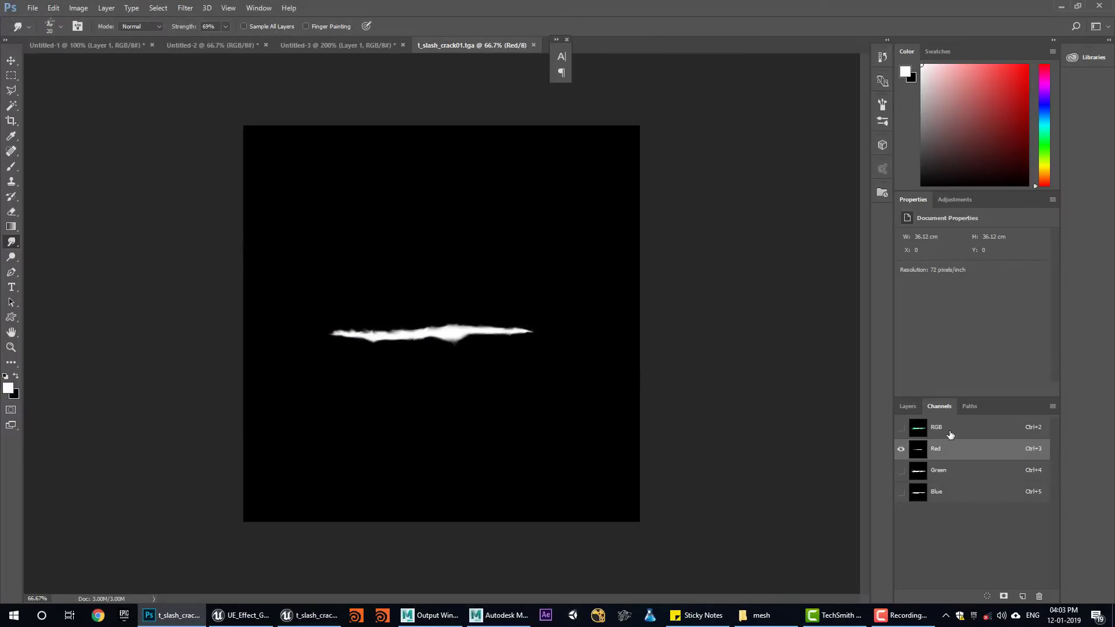
{"action": "left_click", "coordinate": [917, 426]}
{"action": "left_click", "coordinate": [952, 450]}
{"action": "left_click", "coordinate": [940, 471]}
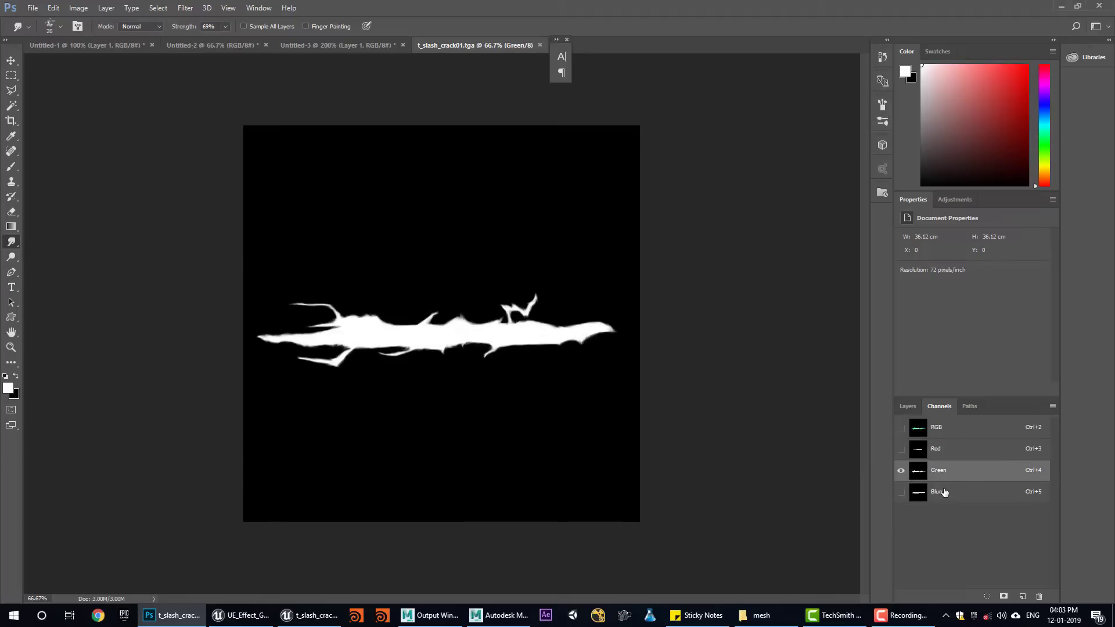
{"action": "left_click", "coordinate": [944, 493]}
{"action": "left_click", "coordinate": [942, 473]}
{"action": "left_click", "coordinate": [945, 449]}
{"action": "left_click", "coordinate": [1060, 7]}
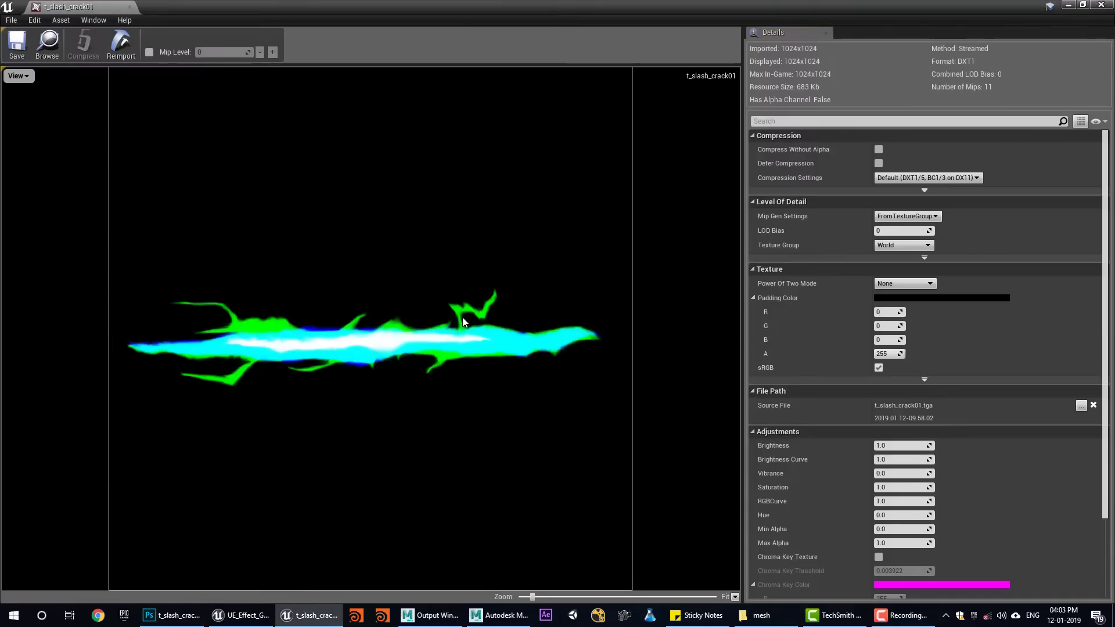
Step: Close the texture, shift the t_slash_crack01 Texture Sample node away from its neighbours and trace its channel connections
{"action": "left_click", "coordinate": [129, 7]}
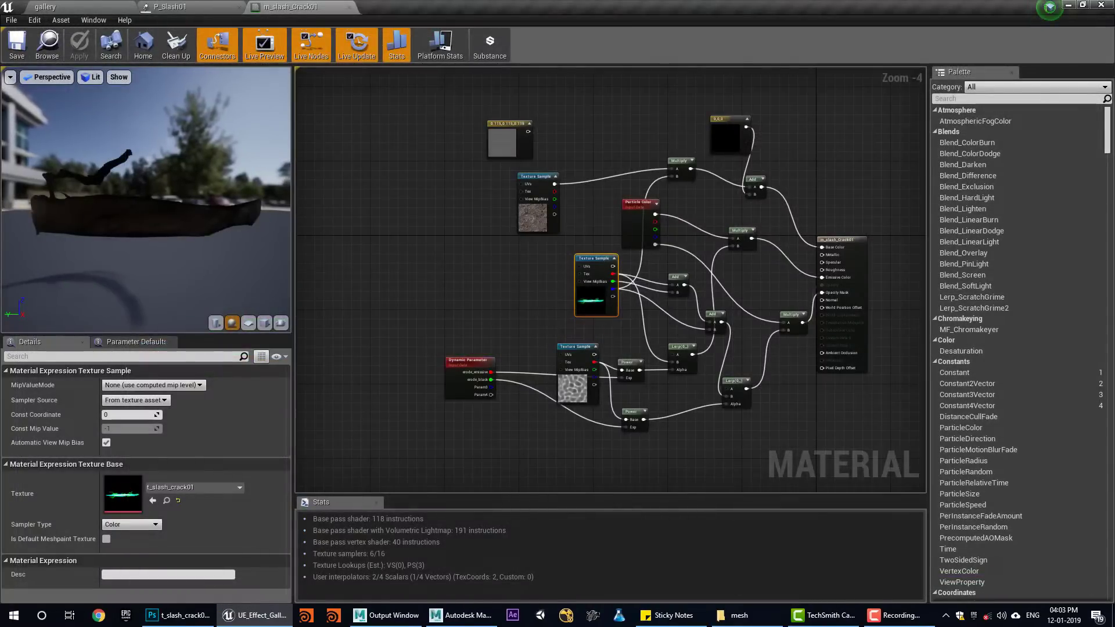
{"action": "scroll", "coordinate": [558, 313], "scroll_direction": "up", "scroll_amount": 2}
{"action": "left_click_drag", "start_coordinate": [558, 268], "coordinate": [444, 276]}
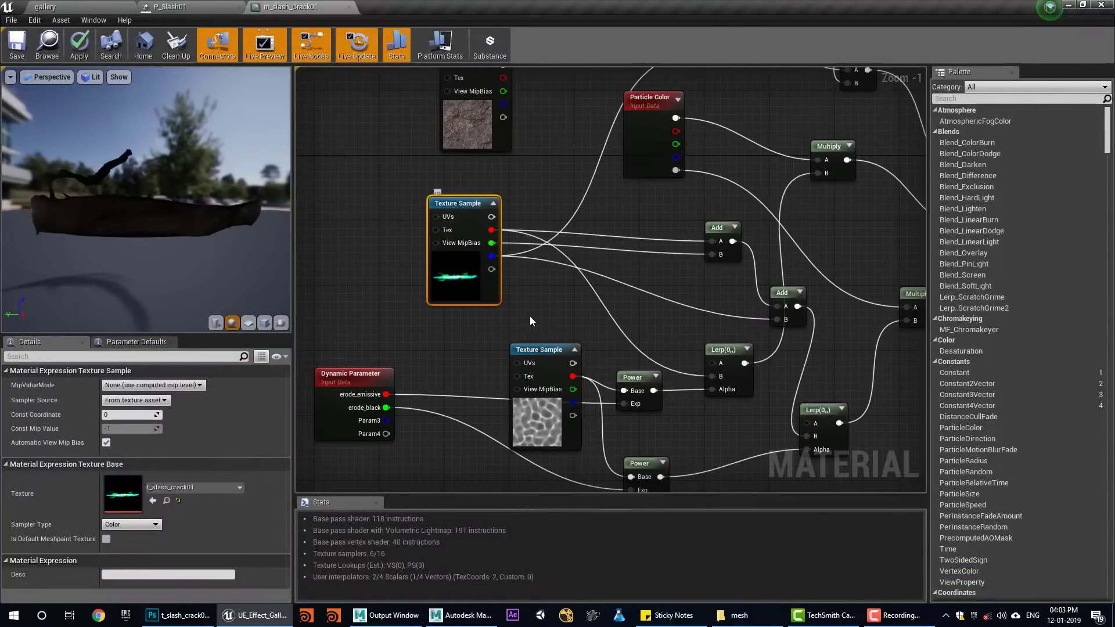
{"action": "right_click_drag", "start_coordinate": [529, 315], "coordinate": [503, 235]}
{"action": "right_click_drag", "start_coordinate": [517, 172], "coordinate": [504, 293]}
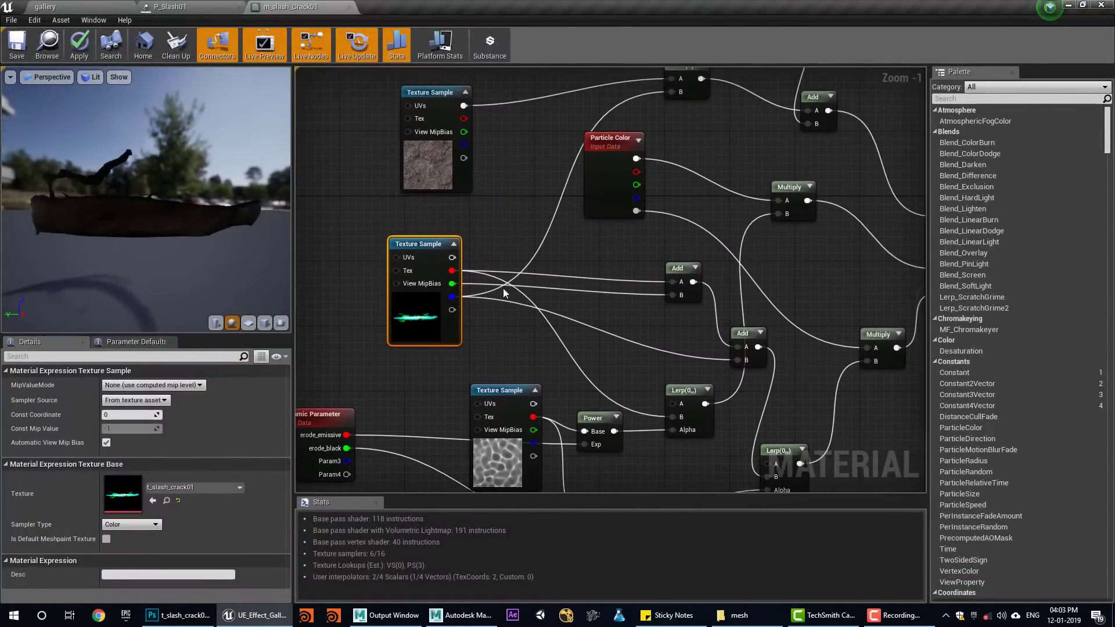
{"action": "right_click_drag", "start_coordinate": [574, 409], "coordinate": [600, 280]}
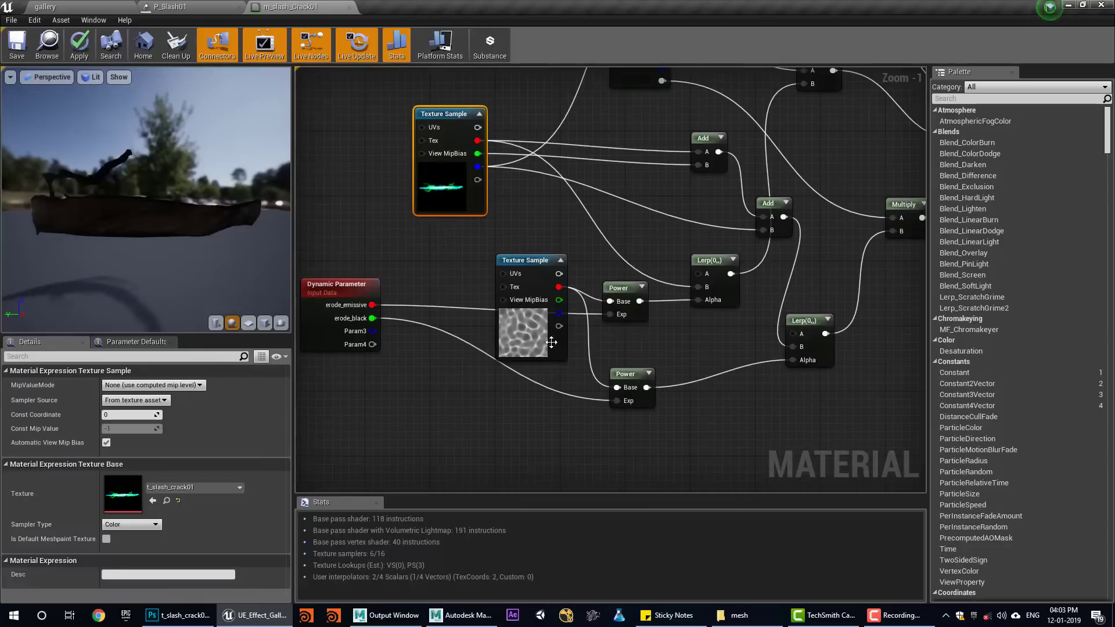
Step: Examine the Dynamic Parameter node's erode_emissive and erode_black outputs, and close m_slash_Crack01 without applying changes
{"action": "right_click_drag", "start_coordinate": [332, 311], "coordinate": [402, 311]}
{"action": "left_click", "coordinate": [406, 317]}
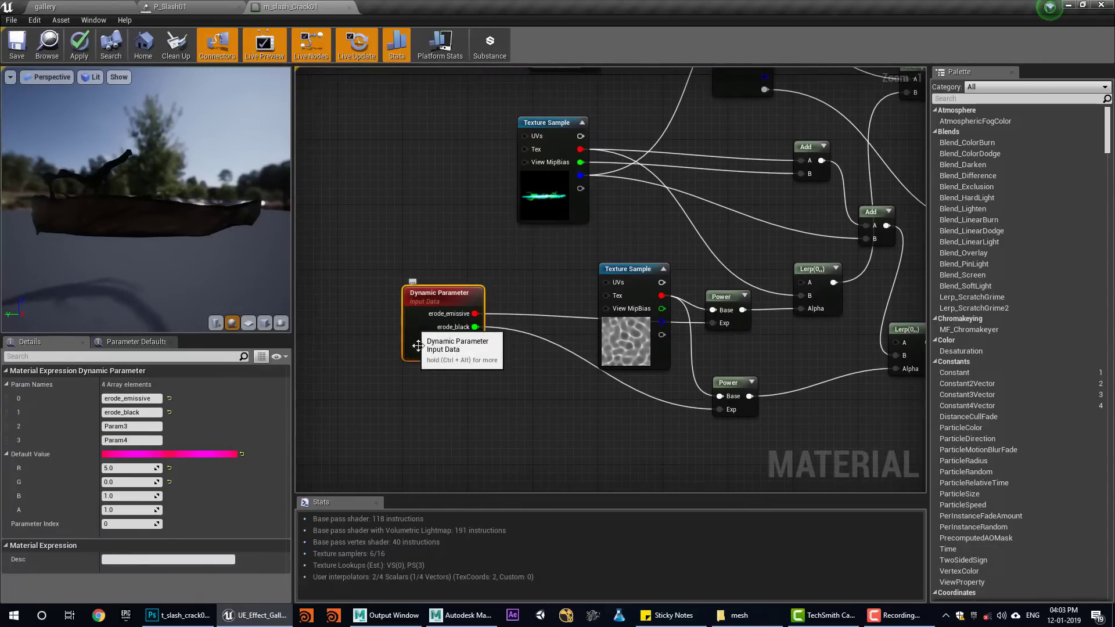
{"action": "scroll", "coordinate": [406, 318], "scroll_direction": "up", "scroll_amount": 1}
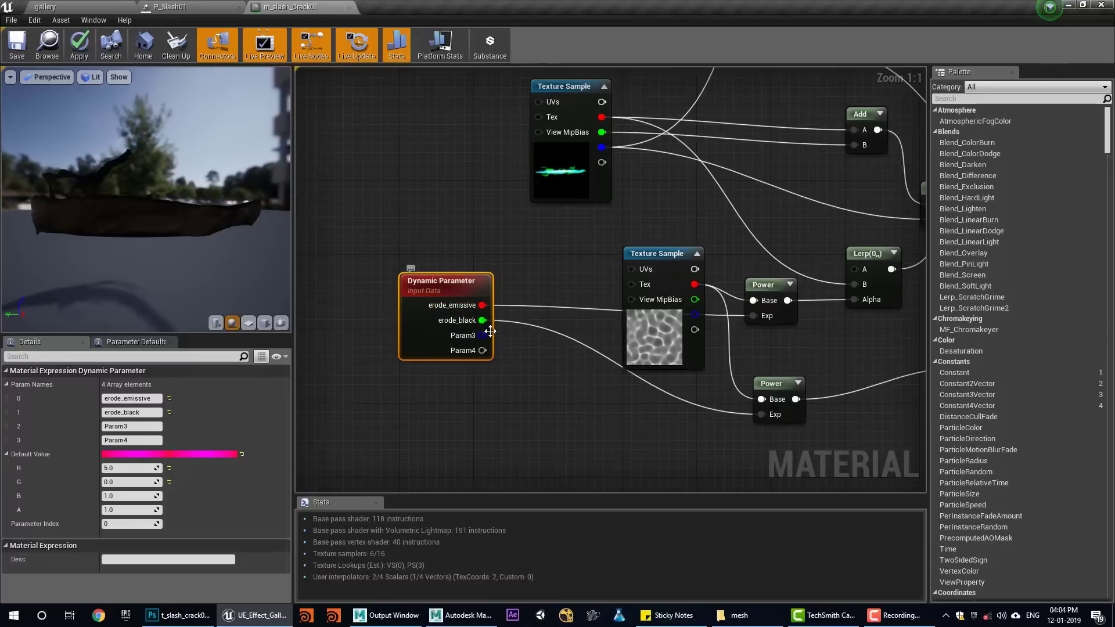
{"action": "right_click_drag", "start_coordinate": [457, 366], "coordinate": [456, 403]}
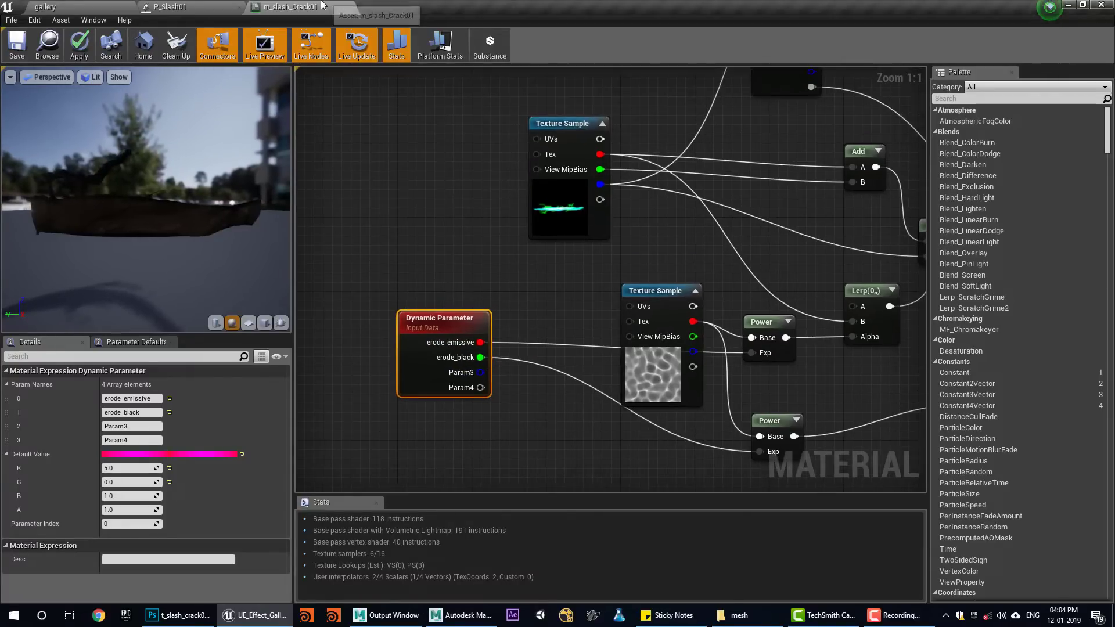
{"action": "left_click", "coordinate": [349, 7]}
{"action": "left_click", "coordinate": [641, 344]}
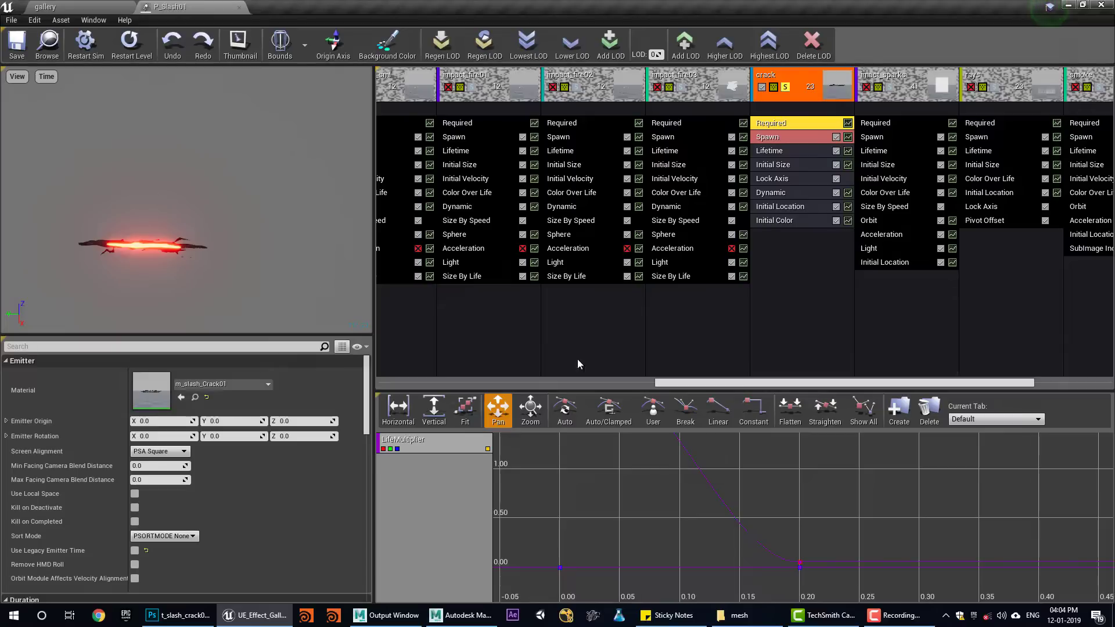
Step: Examine the crack emitter's Lock Axis module and remove the solo from crack
{"action": "left_click_drag", "start_coordinate": [715, 383], "coordinate": [756, 287]}
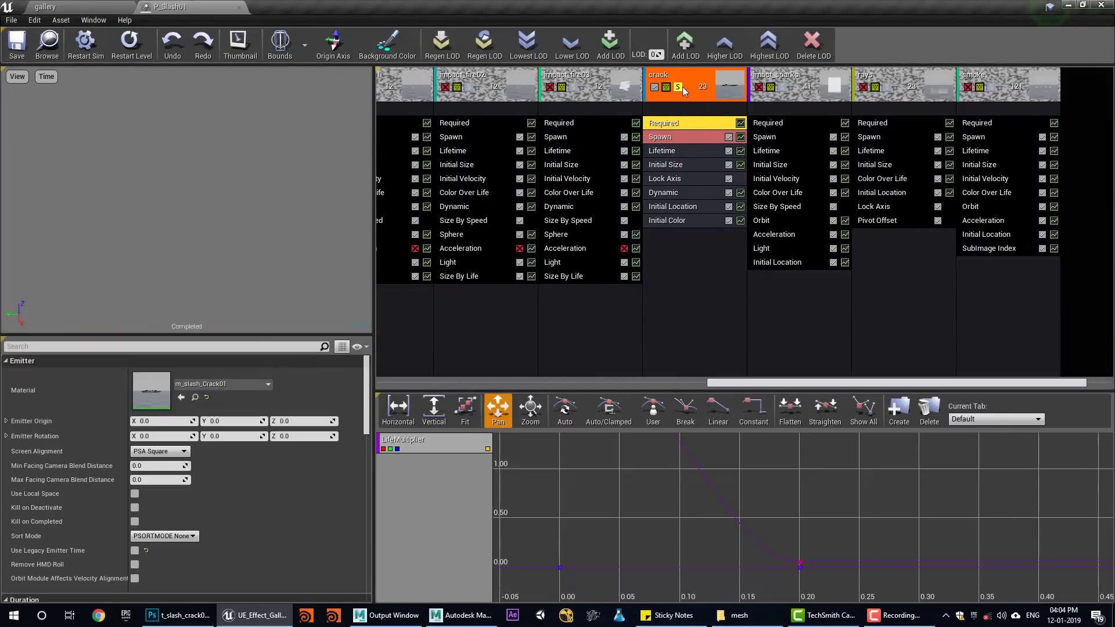
{"action": "left_click", "coordinate": [676, 180]}
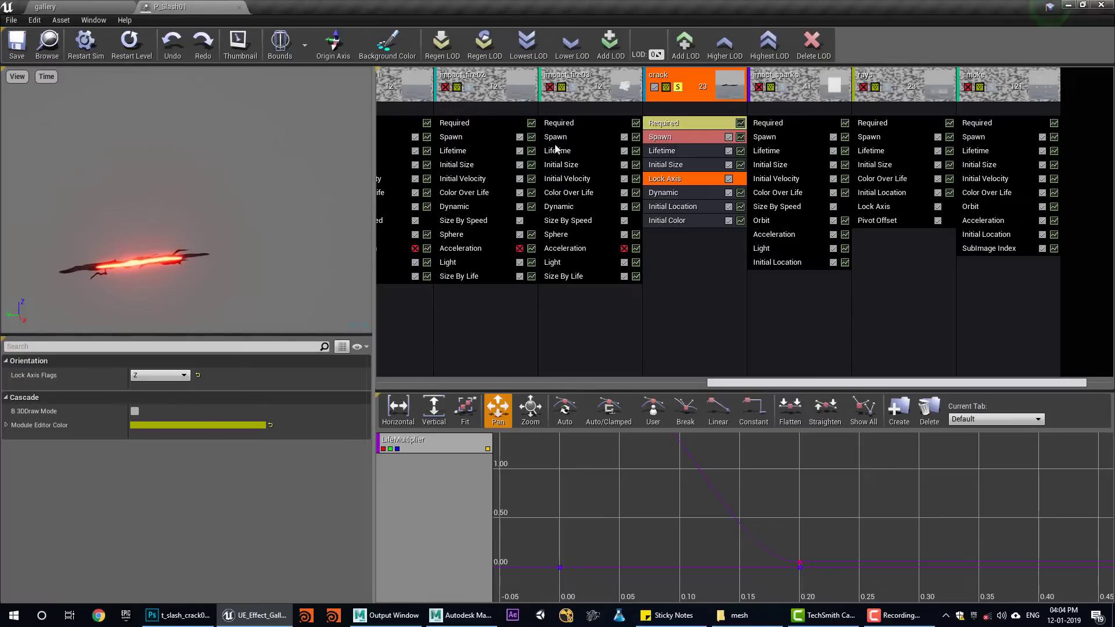
{"action": "left_click", "coordinate": [679, 89]}
Step: Solo imact_sparks, replay it together with the crack emitter, and clear both solos
{"action": "left_click", "coordinate": [782, 87]}
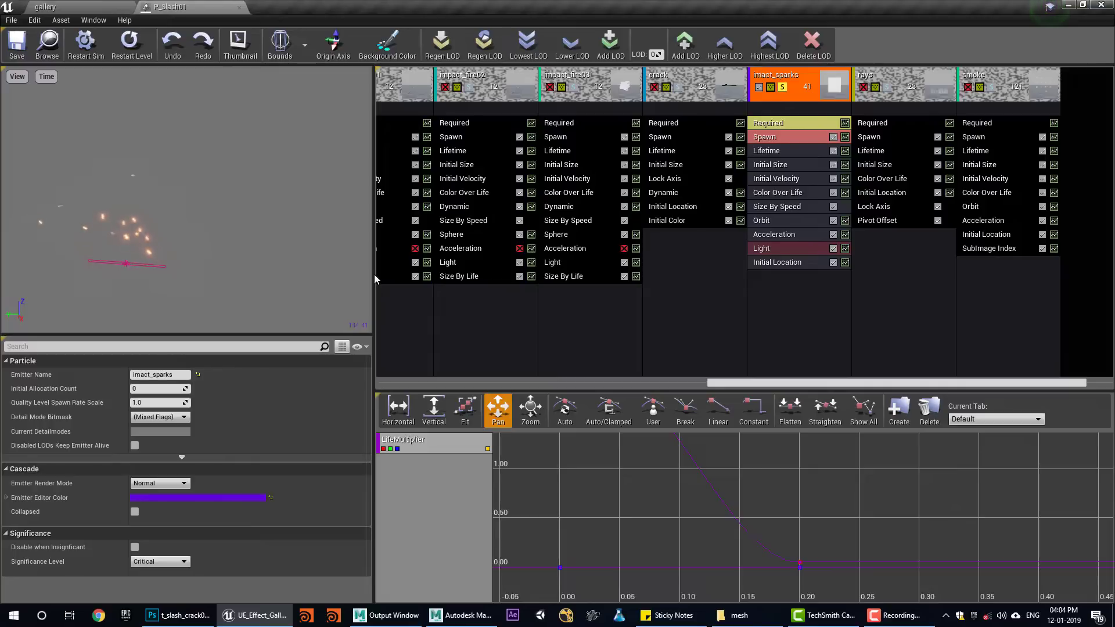
{"action": "left_click", "coordinate": [680, 88]}
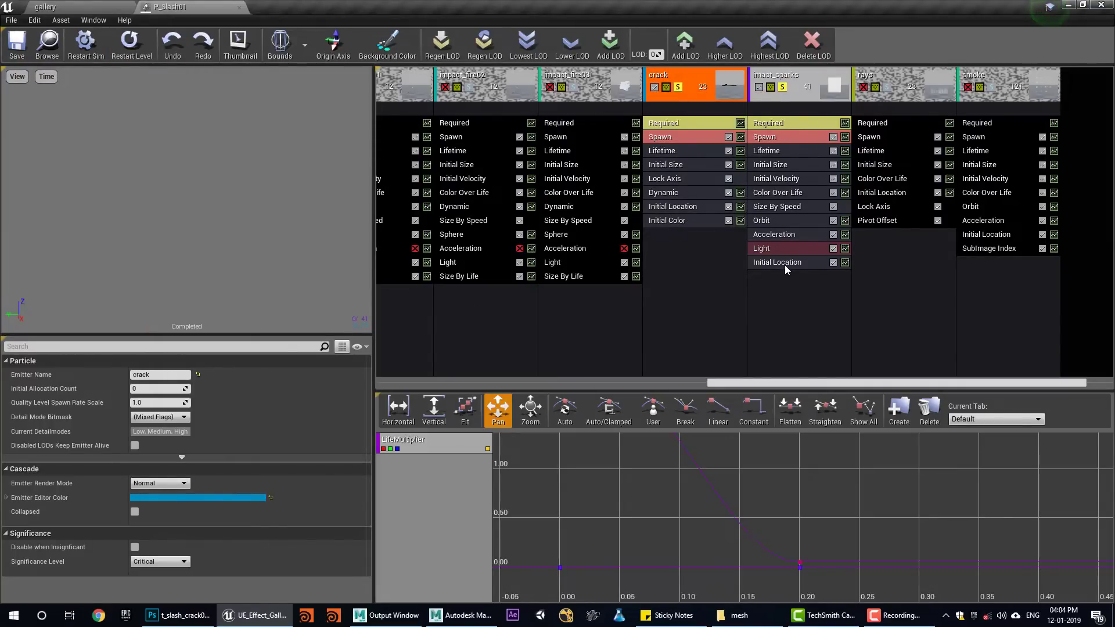
{"action": "left_click", "coordinate": [129, 42]}
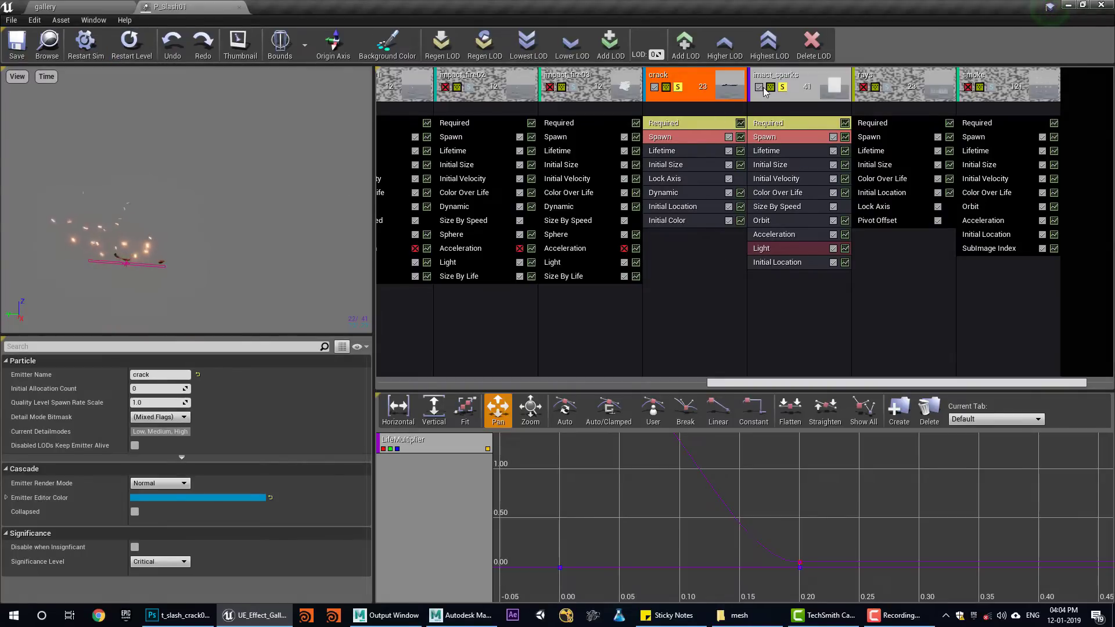
{"action": "left_click", "coordinate": [781, 88]}
{"action": "left_click", "coordinate": [678, 88]}
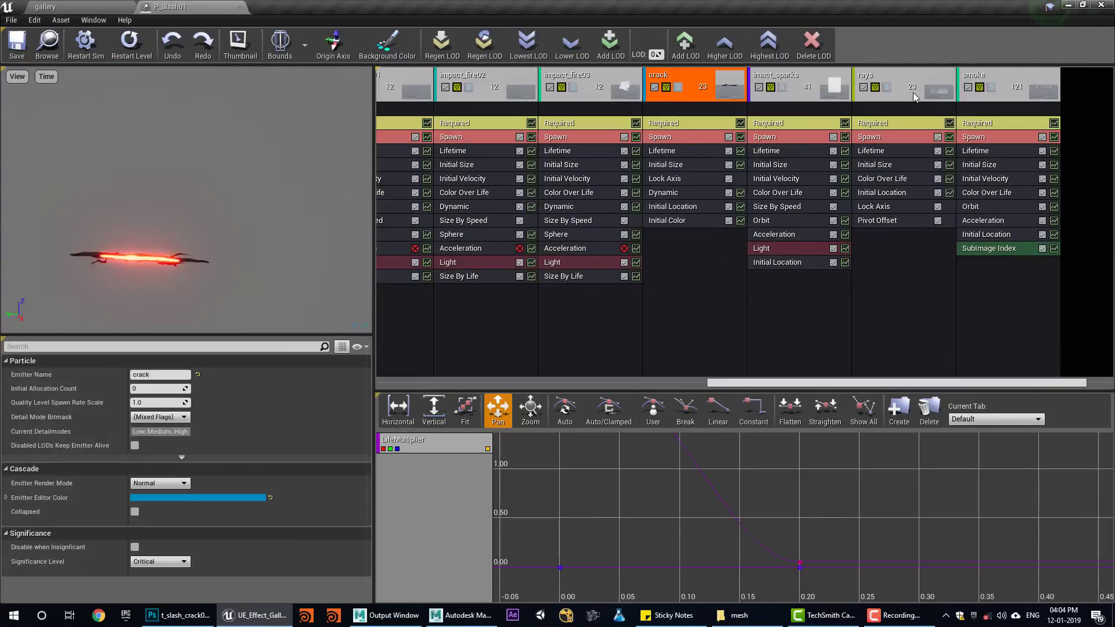
Step: Solo the rays emitter, replay the effect, and examine its Required and Lock Axis modules
{"action": "left_click", "coordinate": [888, 88]}
{"action": "left_click", "coordinate": [145, 72]}
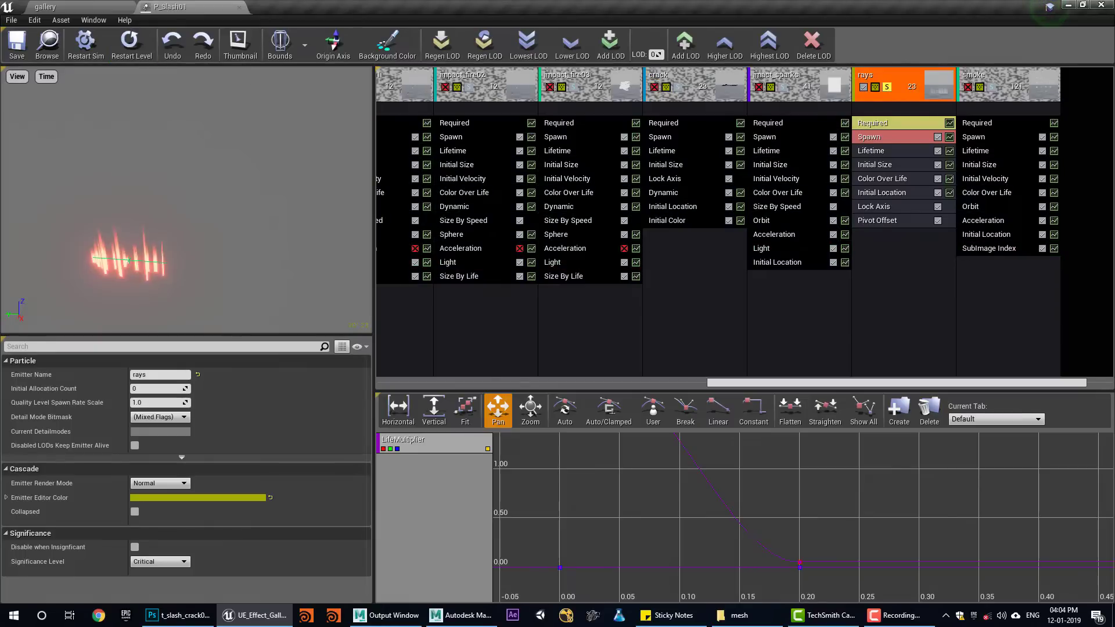
{"action": "left_click", "coordinate": [889, 125]}
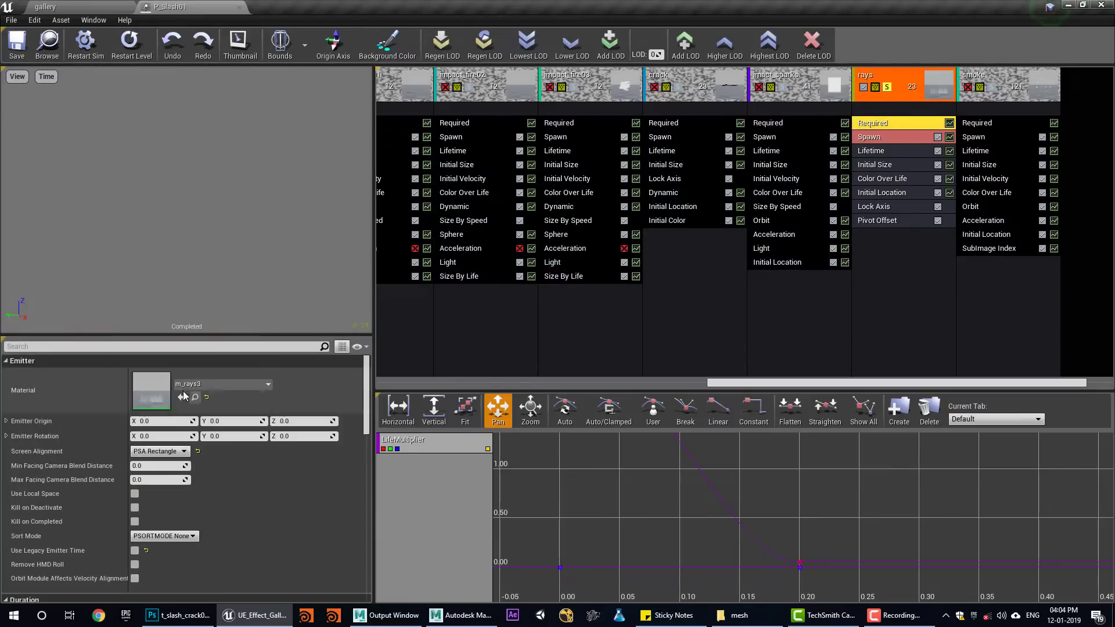
{"action": "left_click", "coordinate": [866, 208]}
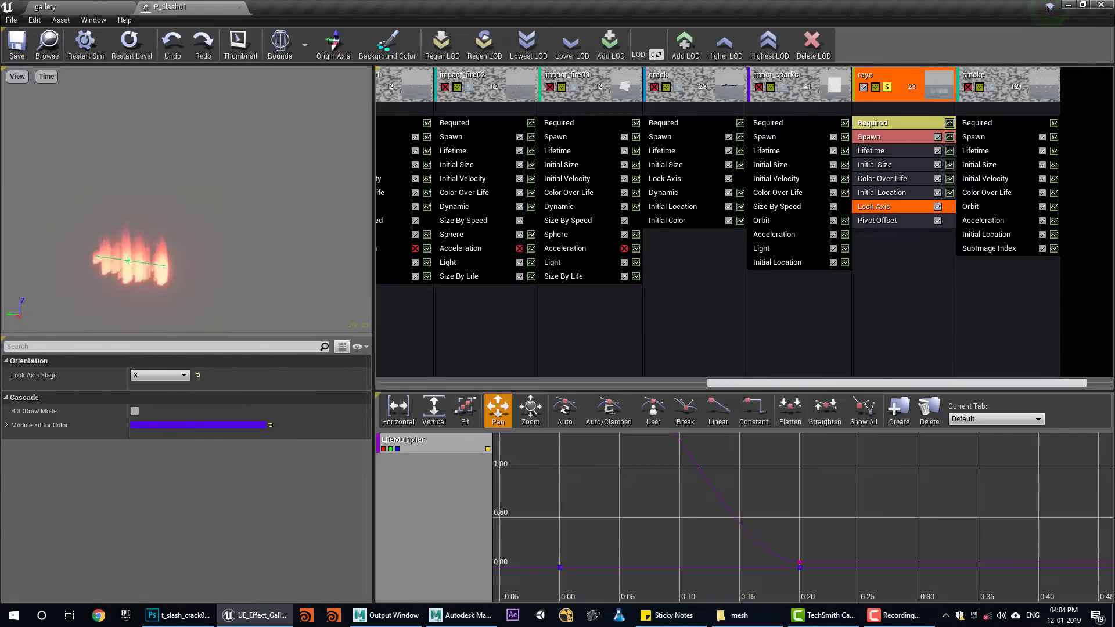
Step: Open the rays emitter's m_rays3 material, examine its node graph and T_rays01 texture, and close both
{"action": "left_click", "coordinate": [889, 124]}
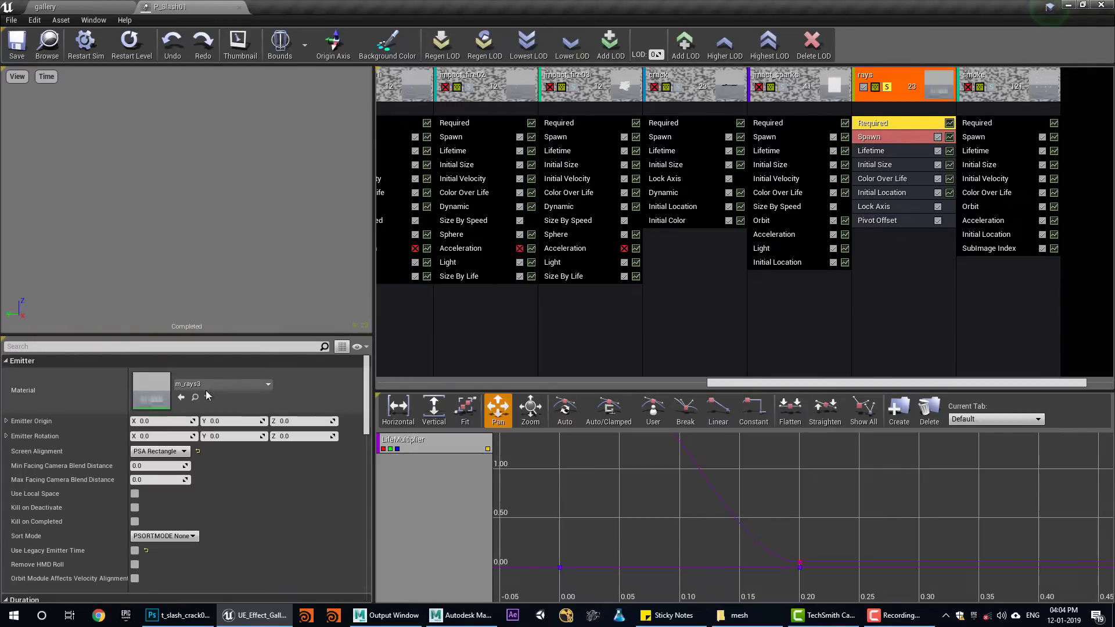
{"action": "double_click", "coordinate": [152, 392]}
{"action": "scroll", "coordinate": [670, 357], "scroll_direction": "down", "scroll_amount": 3}
{"action": "right_click_drag", "start_coordinate": [670, 358], "coordinate": [598, 299]}
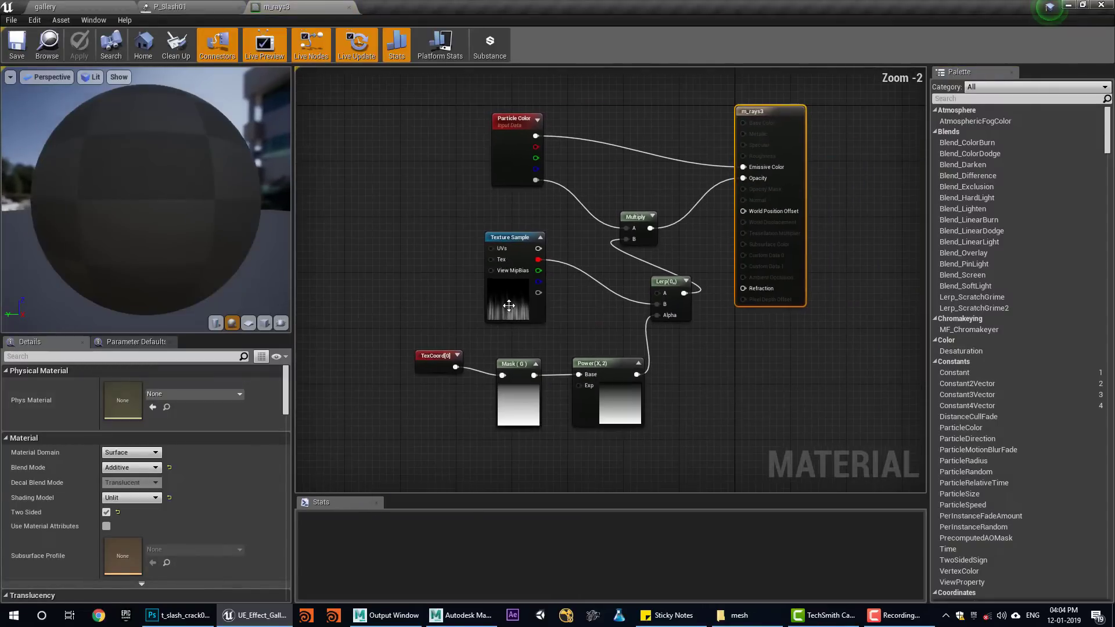
{"action": "double_click", "coordinate": [104, 501]}
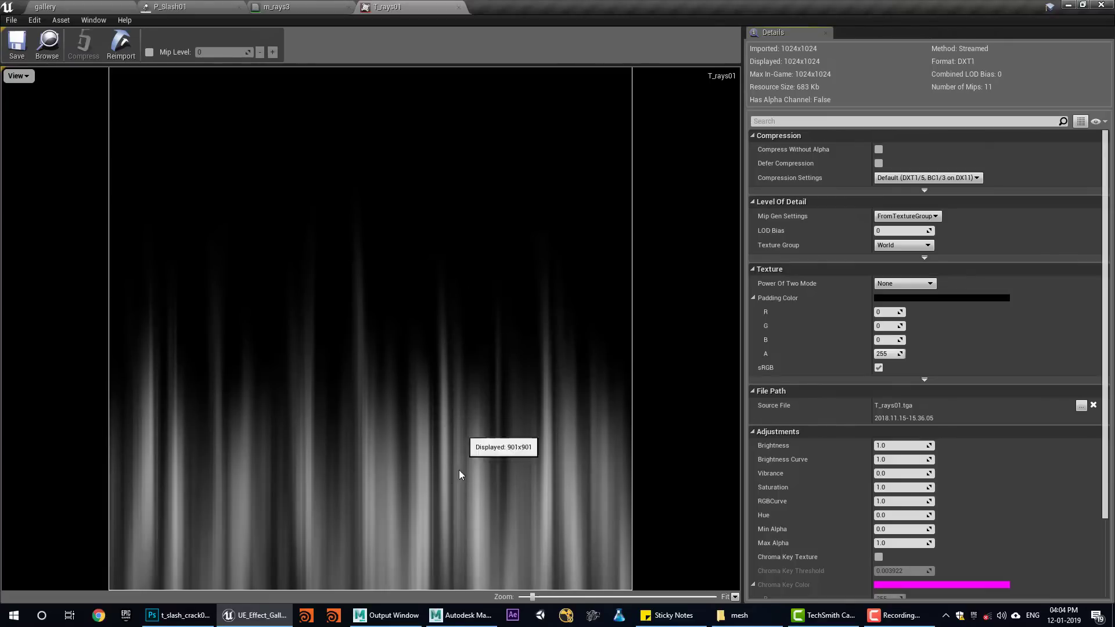
{"action": "middle_click", "coordinate": [413, 7]}
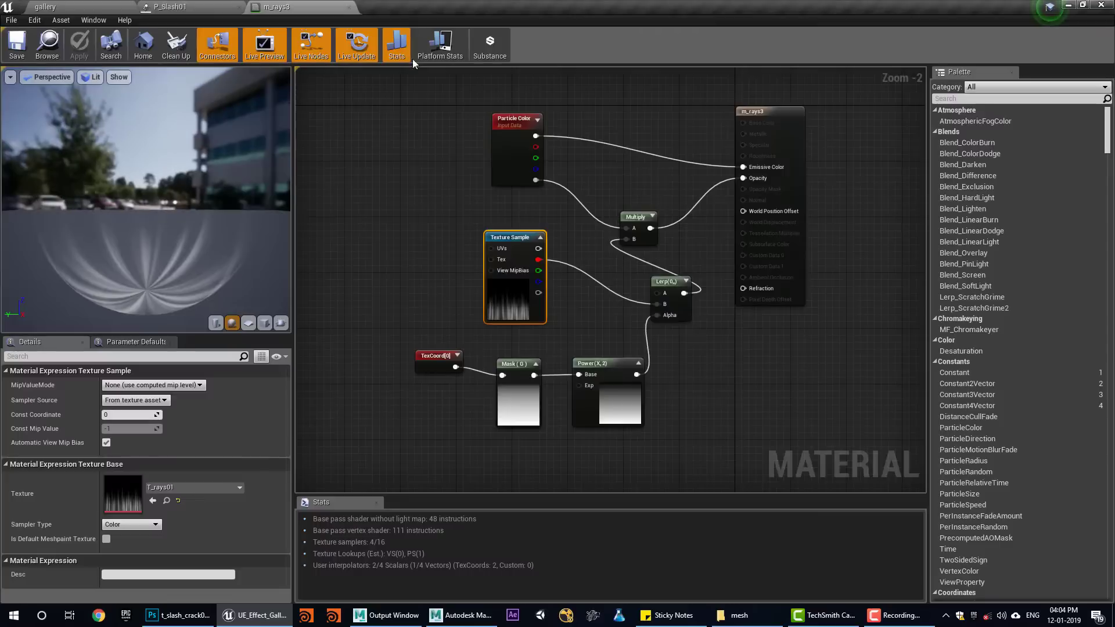
{"action": "middle_click", "coordinate": [302, 7]}
Step: Examine the rays emitter's Lock Axis module, replay rays together with the soloed crack emitter, and clear both solos
{"action": "left_click", "coordinate": [878, 207]}
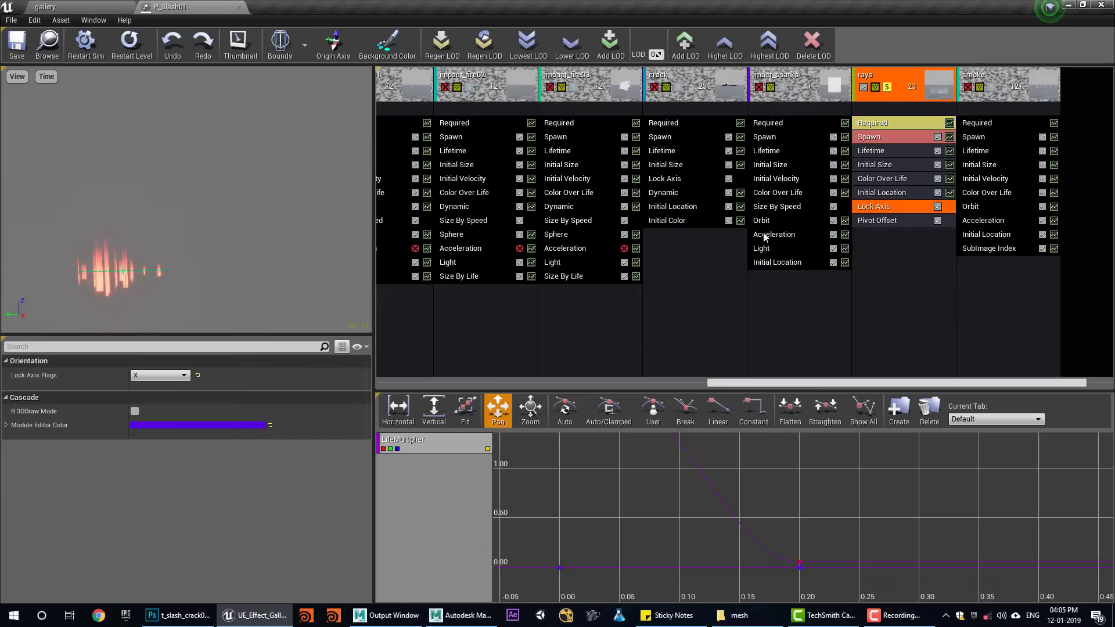
{"action": "left_click", "coordinate": [678, 88]}
{"action": "left_click", "coordinate": [130, 44]}
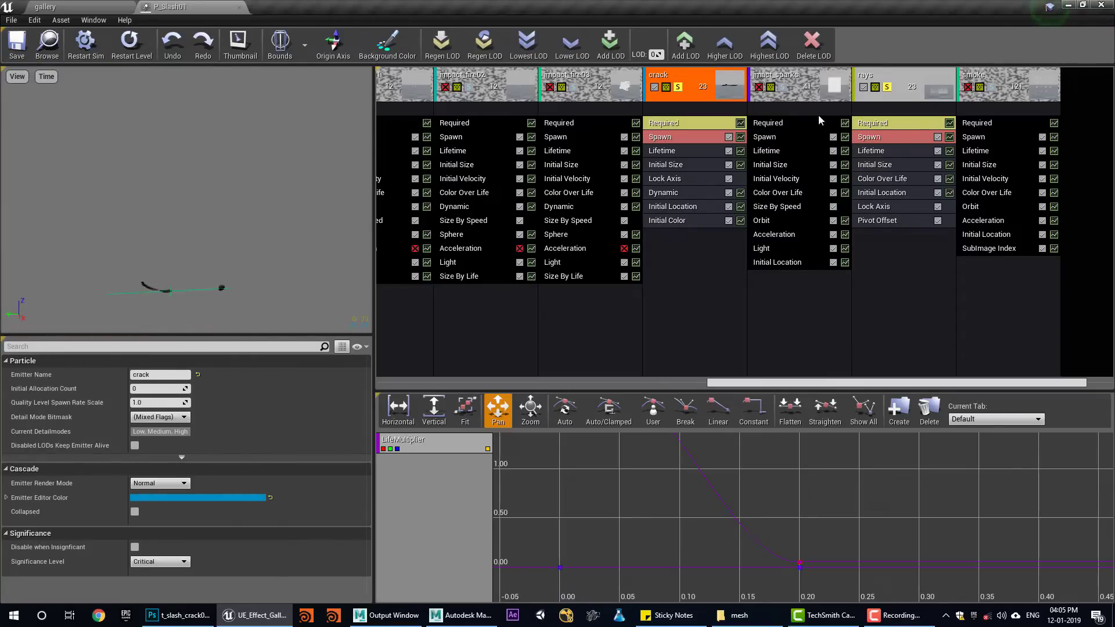
{"action": "left_click", "coordinate": [887, 88]}
{"action": "left_click", "coordinate": [679, 88]}
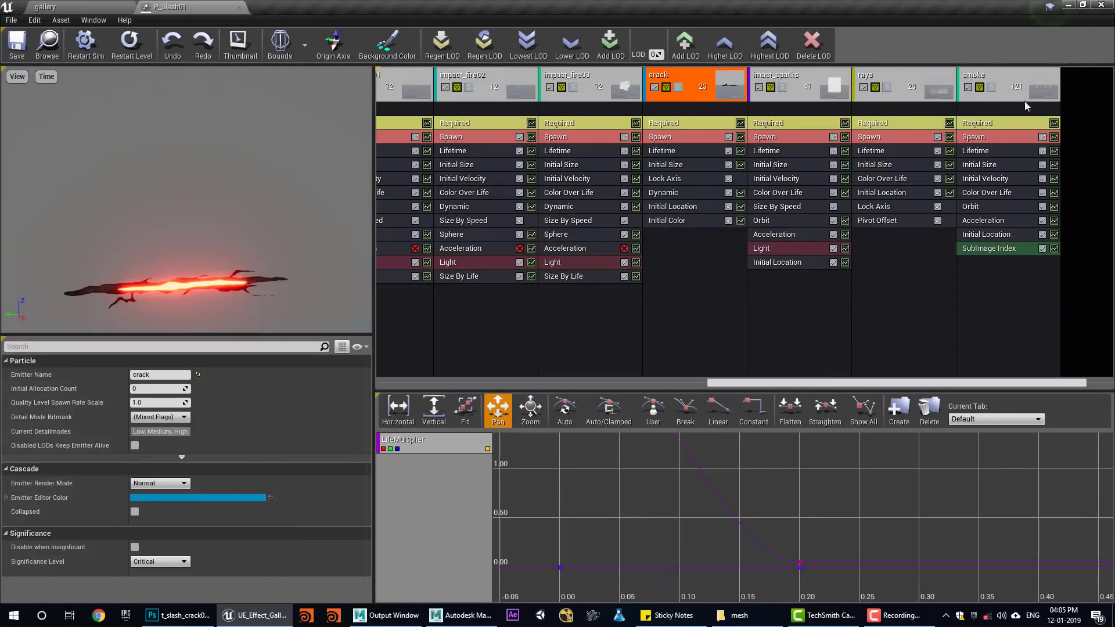
Step: Preview the smoke emitter soloed on its own and together with crack, and clear all solos
{"action": "left_click", "coordinate": [992, 87]}
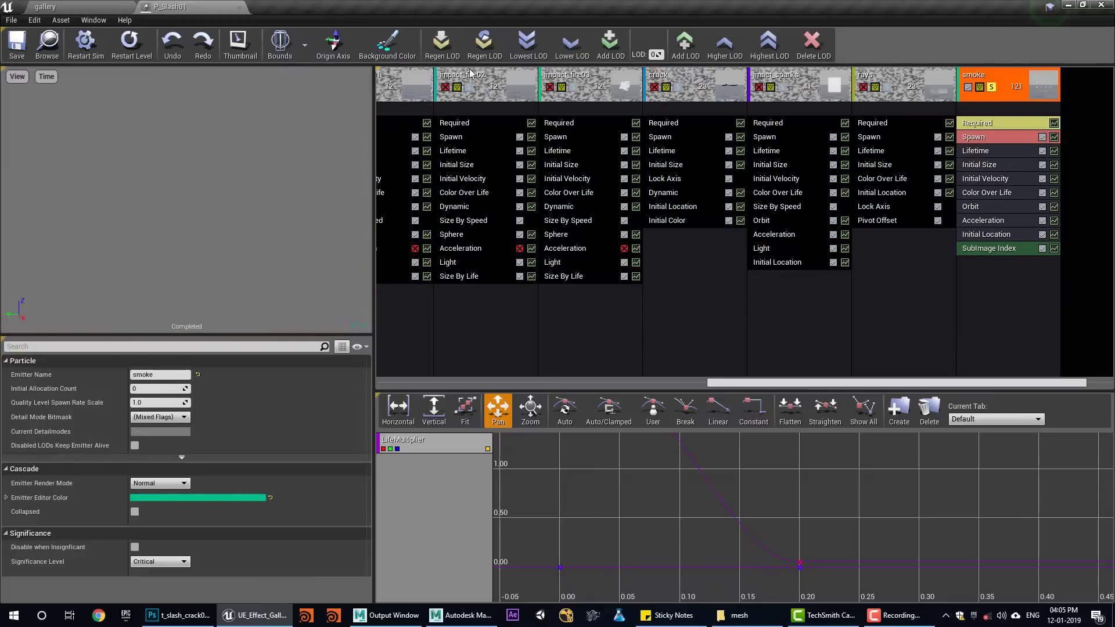
{"action": "left_click", "coordinate": [128, 40]}
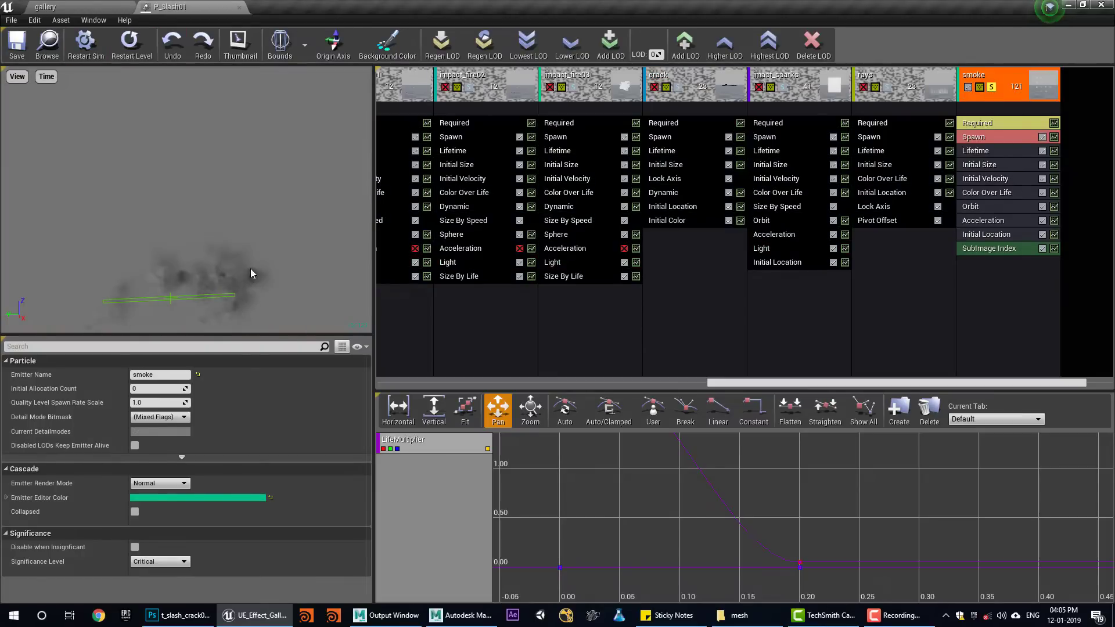
{"action": "left_click", "coordinate": [991, 88]}
{"action": "left_click", "coordinate": [677, 87]}
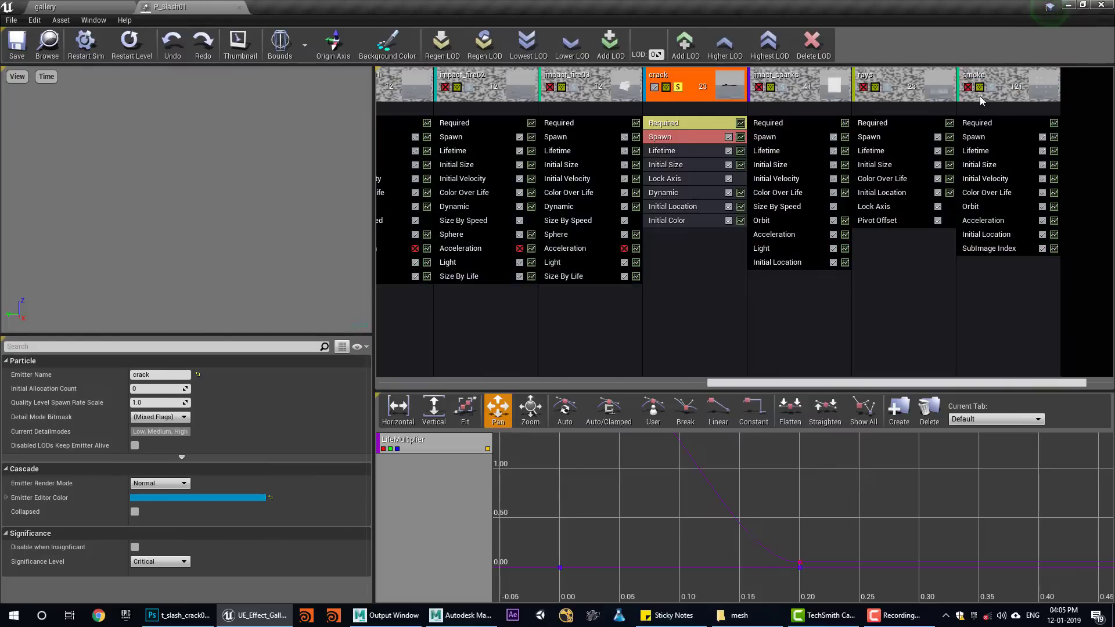
{"action": "left_click", "coordinate": [992, 87]}
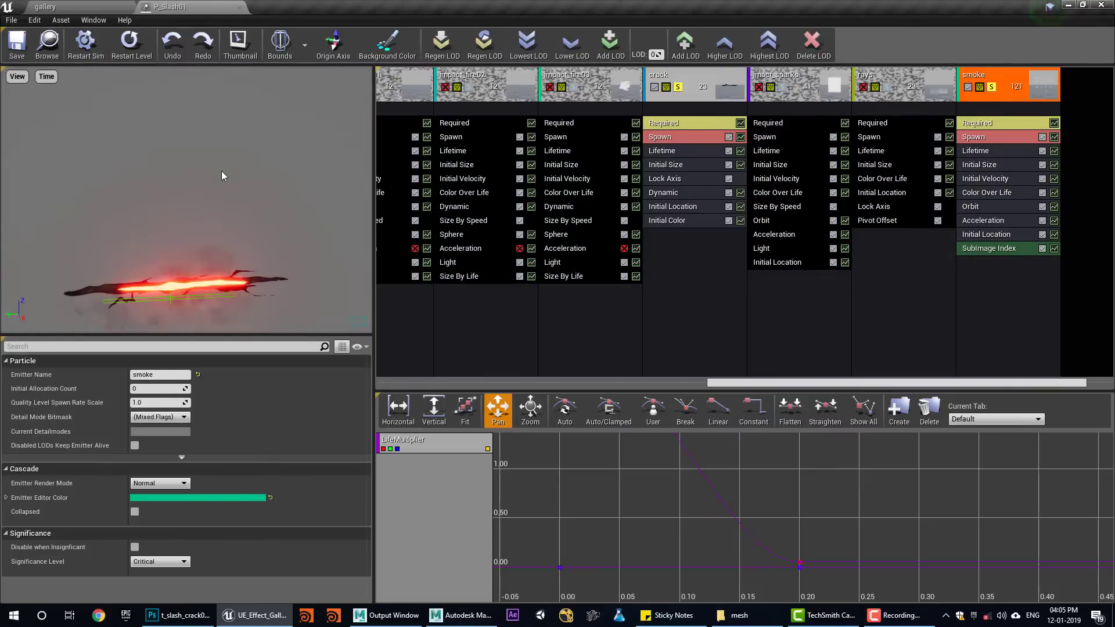
{"action": "left_click", "coordinate": [992, 88]}
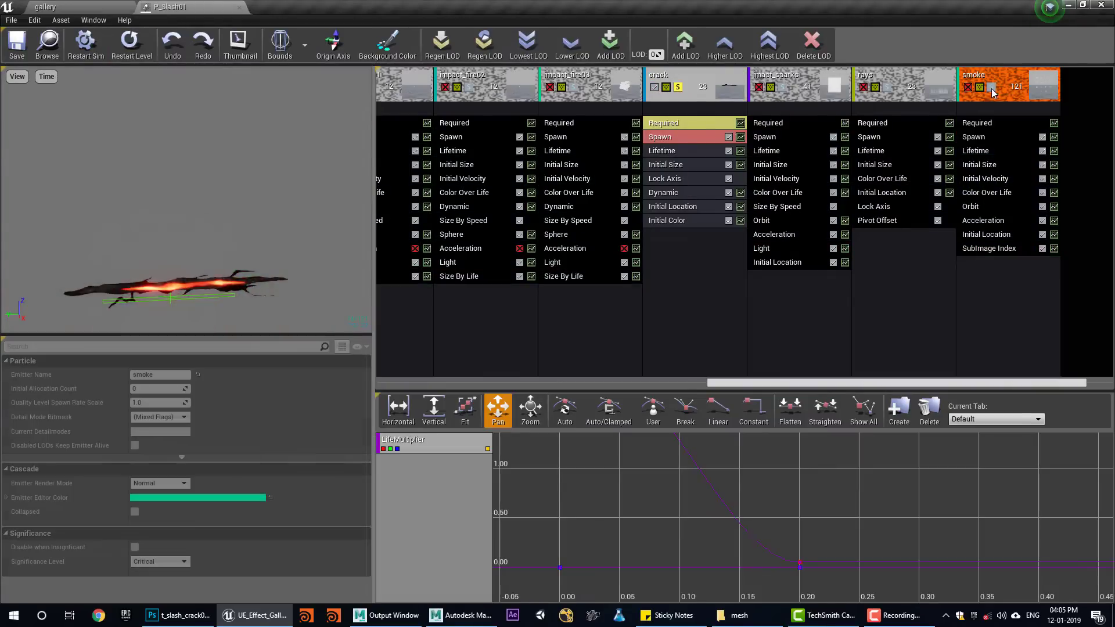
{"action": "left_click", "coordinate": [678, 87]}
Step: Open the smoke emitter's m_smoke01 material and examine the t_smoke_subUV_4x4_01 texture used by its lower Texture Sample node
{"action": "left_click", "coordinate": [987, 122]}
{"action": "double_click", "coordinate": [152, 390]}
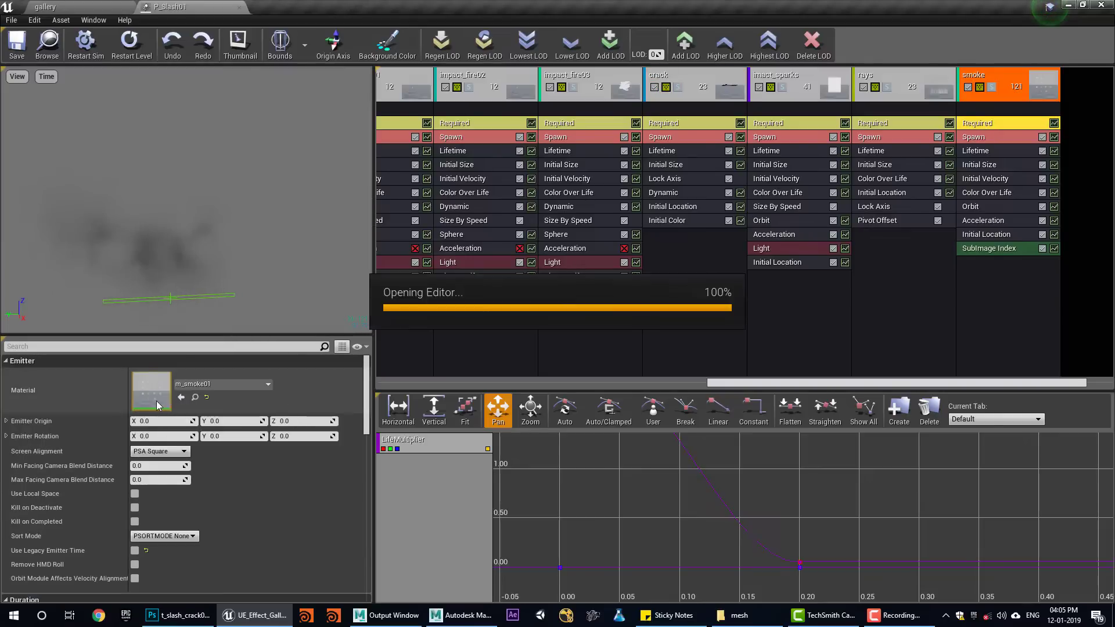
{"action": "scroll", "coordinate": [506, 379], "scroll_direction": "down", "scroll_amount": 3}
{"action": "scroll", "coordinate": [505, 316], "scroll_direction": "up", "scroll_amount": 3}
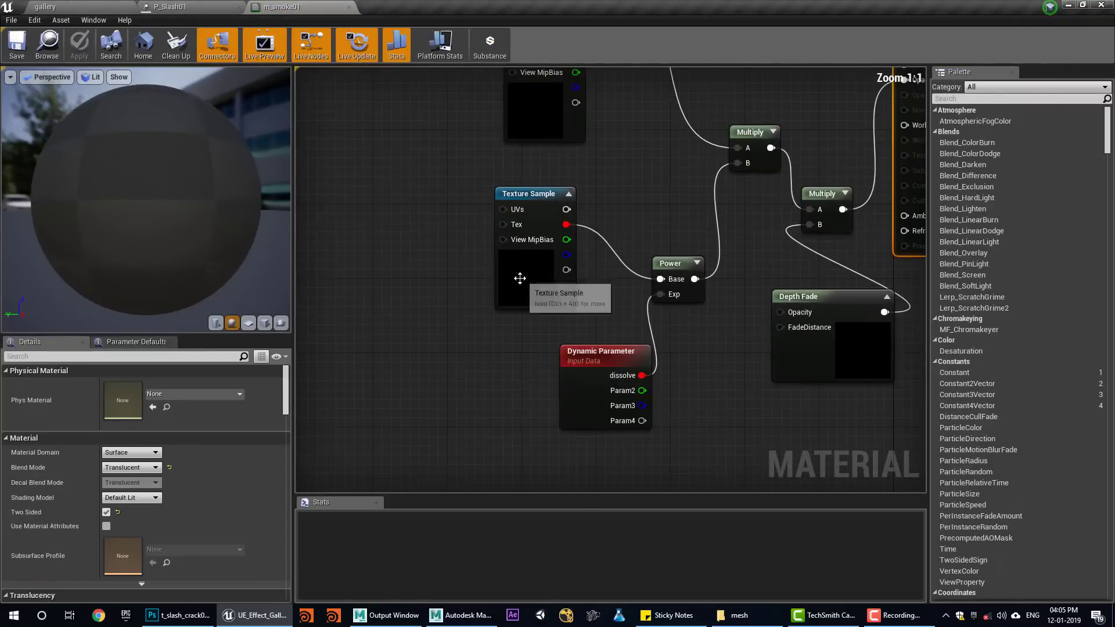
{"action": "left_click", "coordinate": [519, 278]}
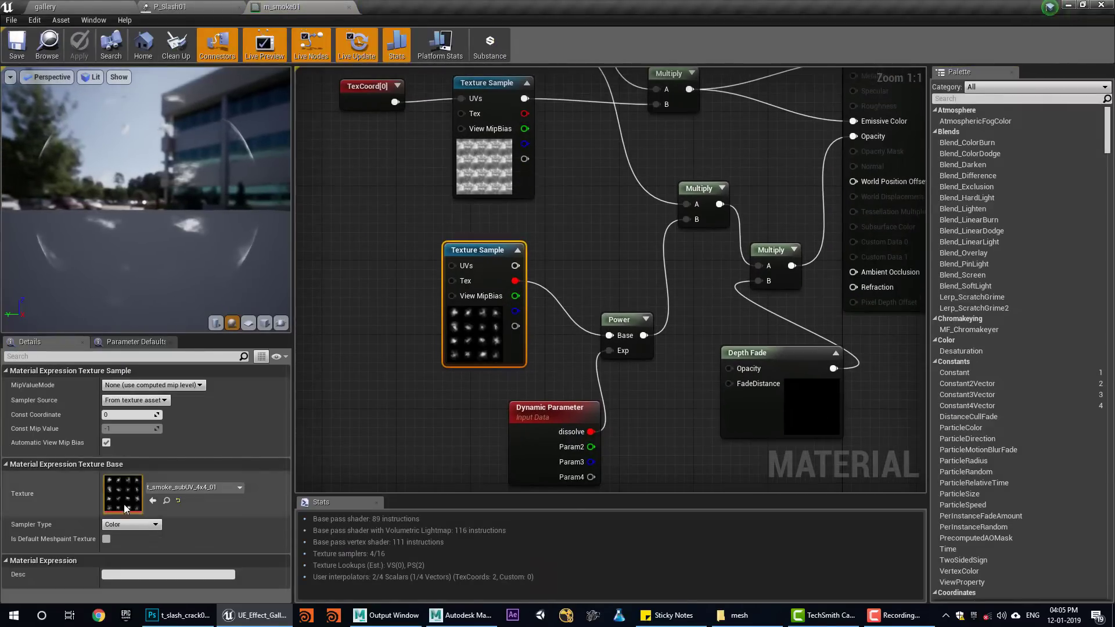
{"action": "double_click", "coordinate": [124, 504]}
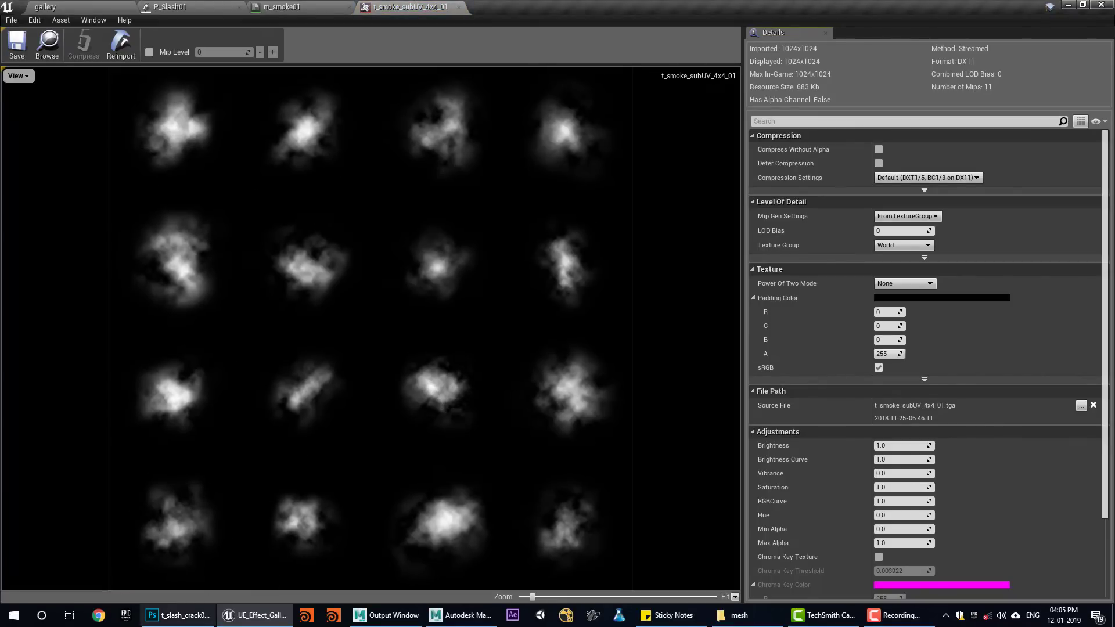
Step: Switch to Photoshop, render Clouds over the Untitled-1 document and marquee a rectangular patch in its upper half
{"action": "key", "text": "alt+Tab"}
{"action": "left_click", "coordinate": [54, 44]}
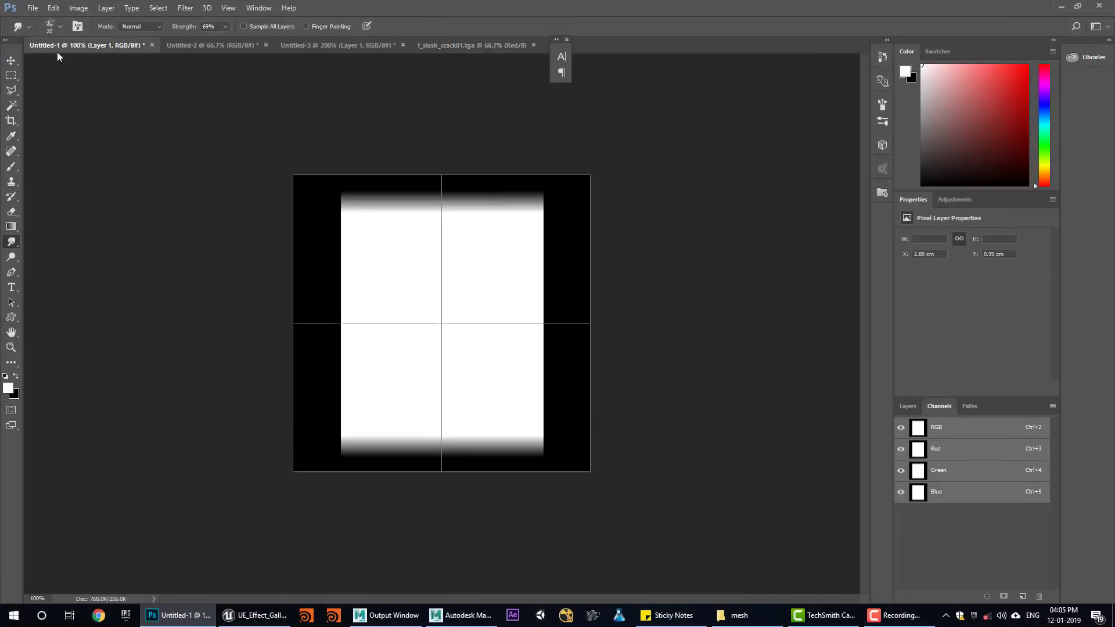
{"action": "left_click", "coordinate": [185, 10]}
{"action": "mouse_move", "coordinate": [280, 192]}
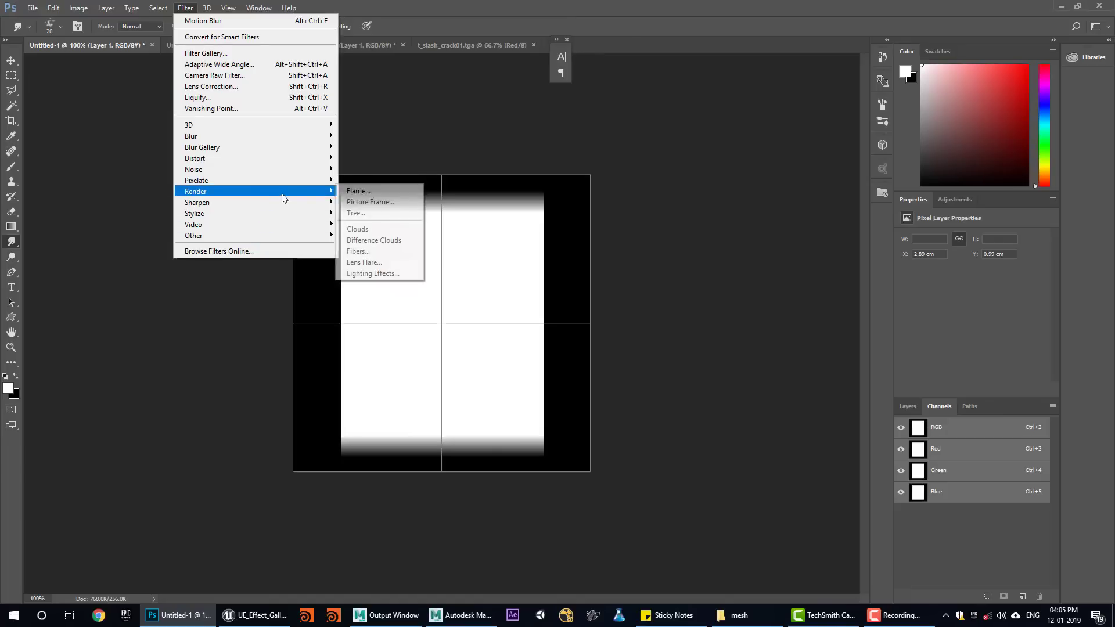
{"action": "left_click", "coordinate": [366, 229]}
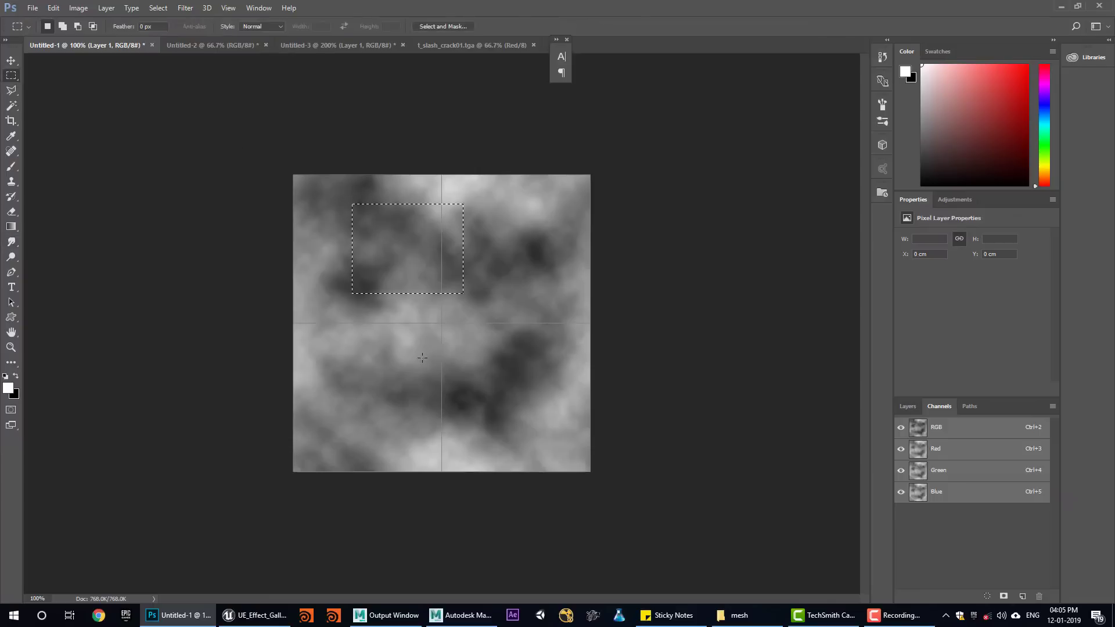
{"action": "left_click", "coordinate": [1059, 6]}
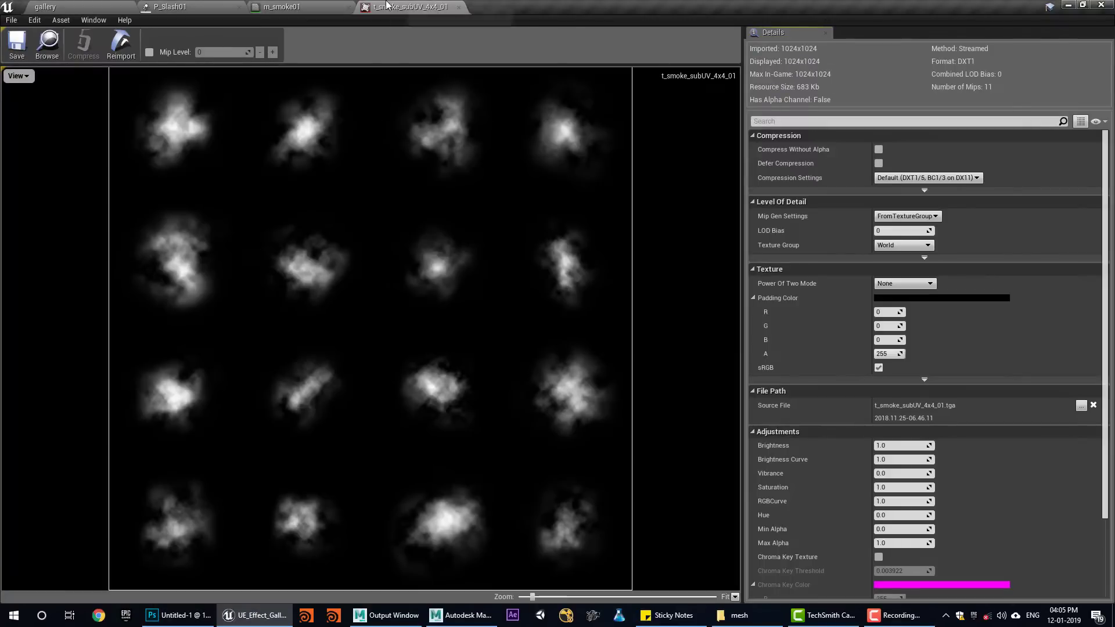
Step: Close the smoke texture and examine the Delay and Sub UV settings in the smoke emitter's Required module in P_Slash01
{"action": "left_click", "coordinate": [268, 4]}
{"action": "left_click", "coordinate": [185, 6]}
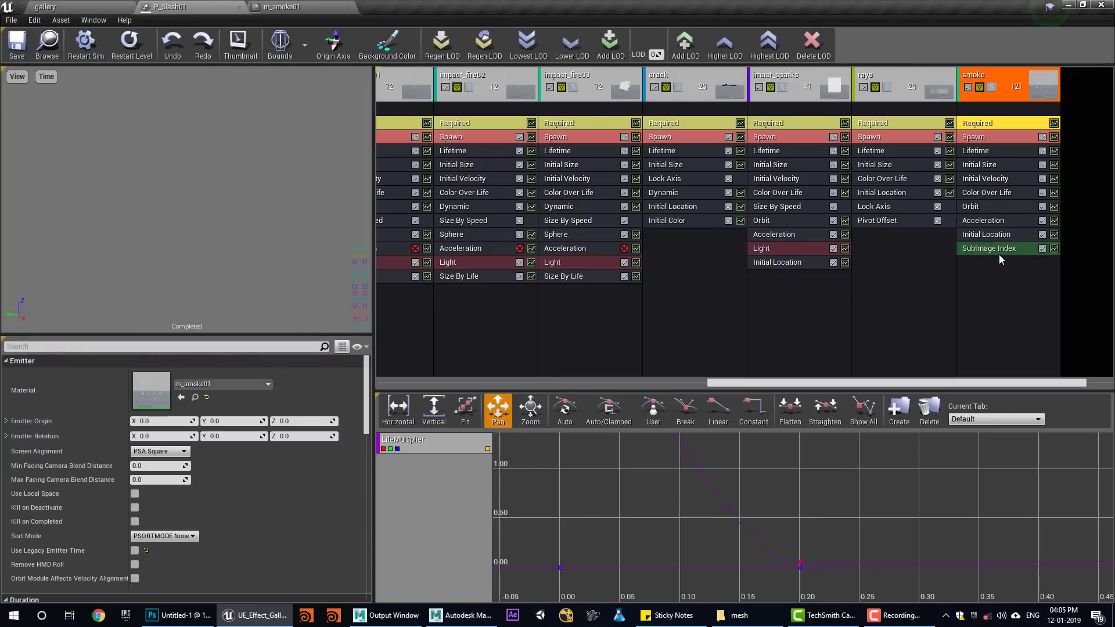
{"action": "scroll", "coordinate": [249, 473], "scroll_direction": "down", "scroll_amount": 4}
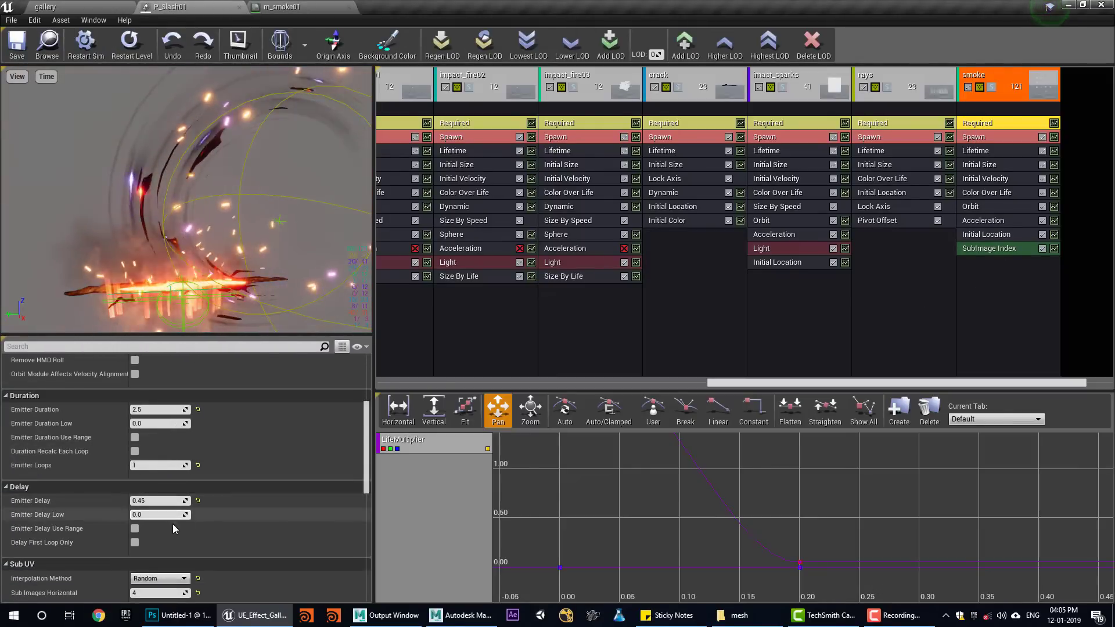
{"action": "scroll", "coordinate": [173, 524], "scroll_direction": "down", "scroll_amount": 3}
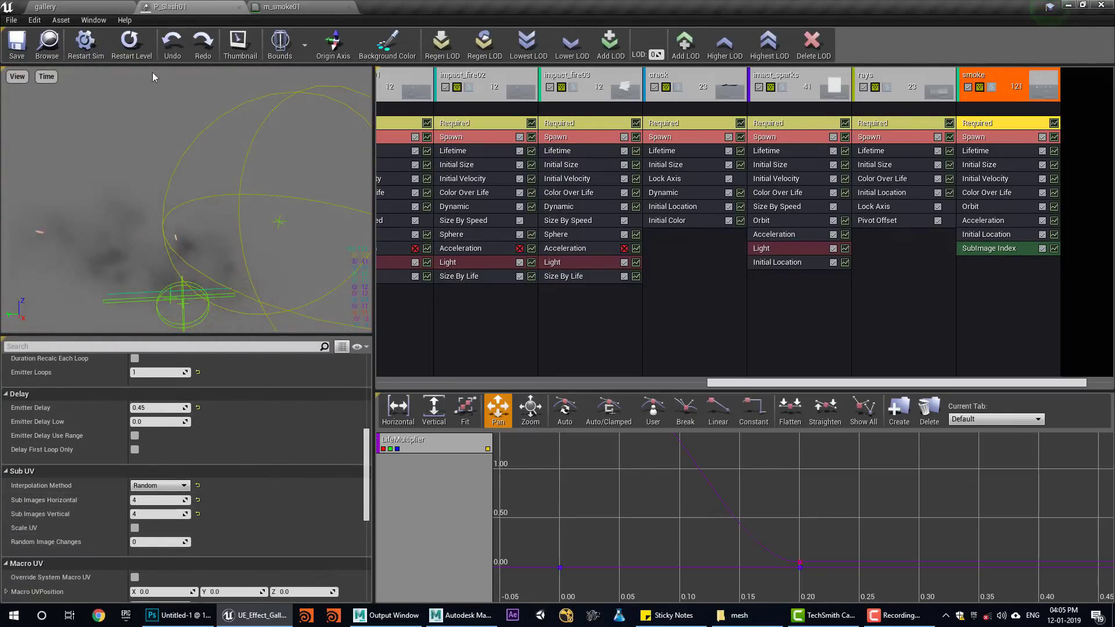
Step: Play the gallery level, stop it and play it again to watch the complete slash effect
{"action": "left_click", "coordinate": [46, 7]}
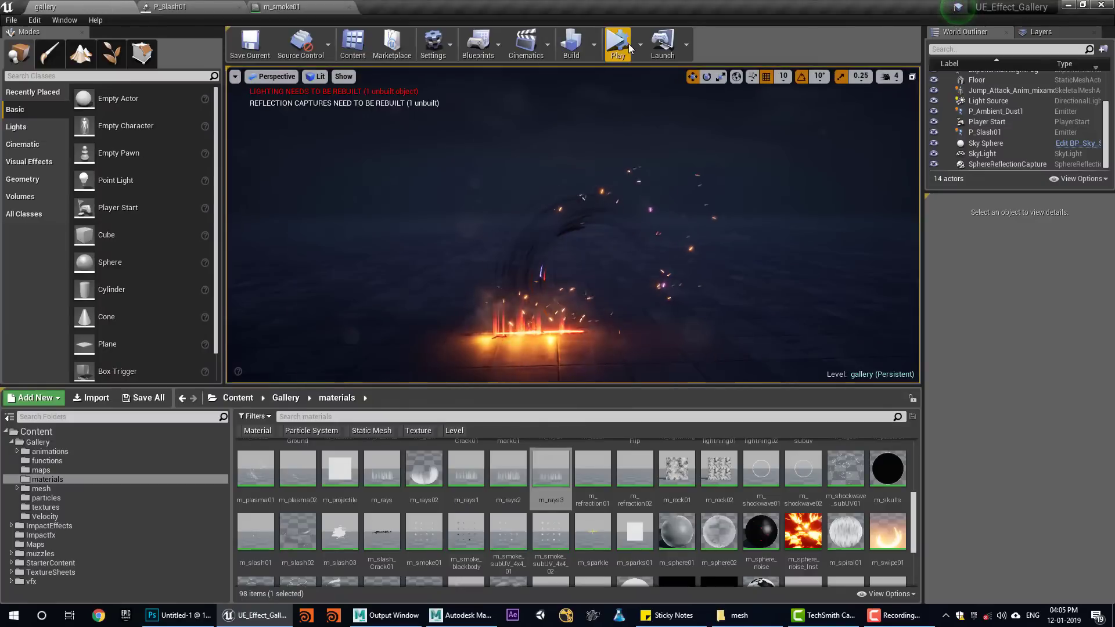
{"action": "left_click", "coordinate": [629, 48]}
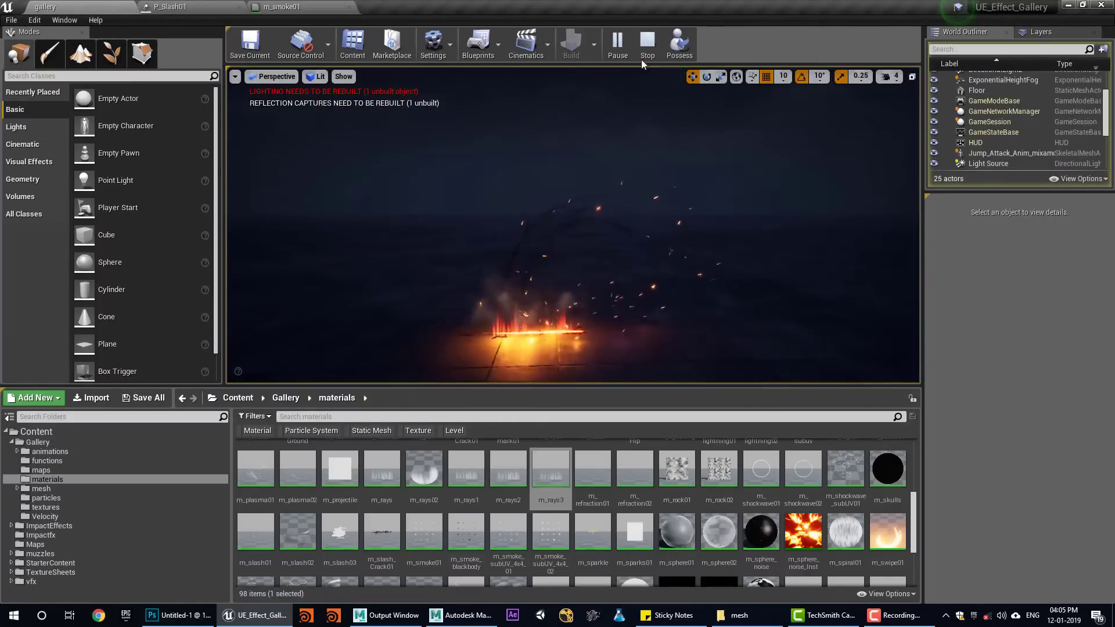
{"action": "left_click", "coordinate": [647, 45]}
{"action": "left_click", "coordinate": [618, 45]}
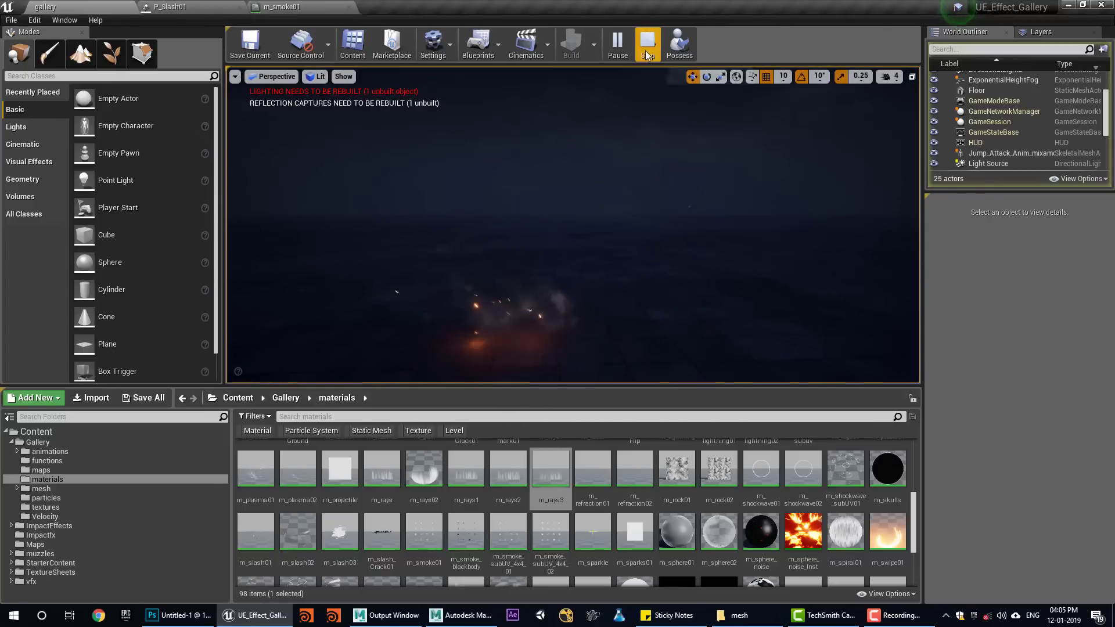
Step: Undock P_Slash01 into its own window below the gallery level viewport and widen it to show more emitters
{"action": "left_click", "coordinate": [171, 7]}
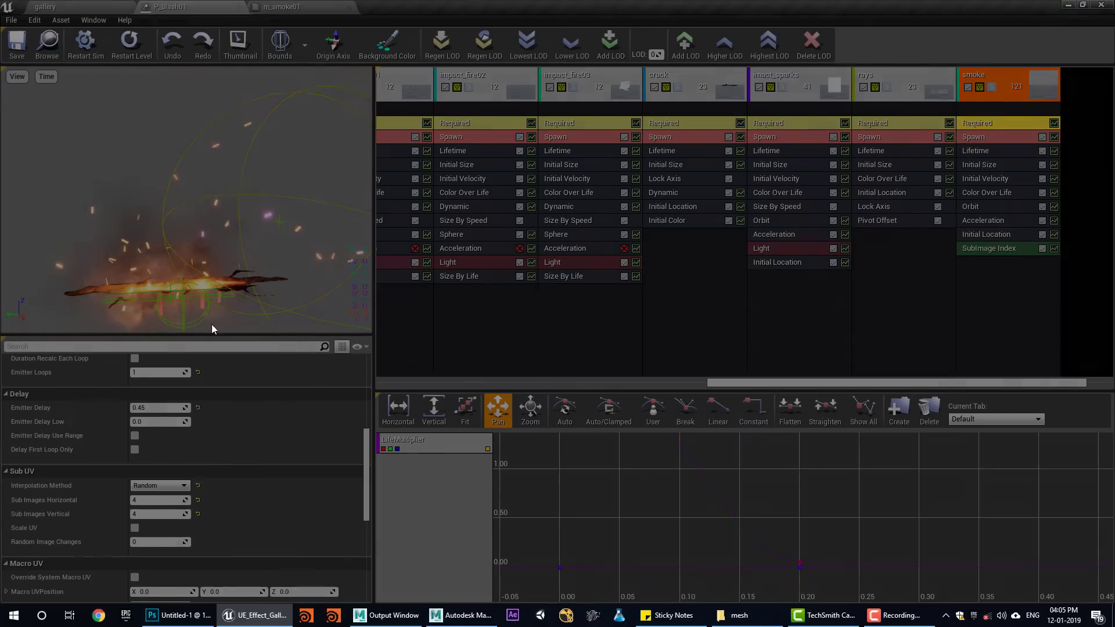
{"action": "left_click_drag", "start_coordinate": [211, 324], "coordinate": [103, 367]}
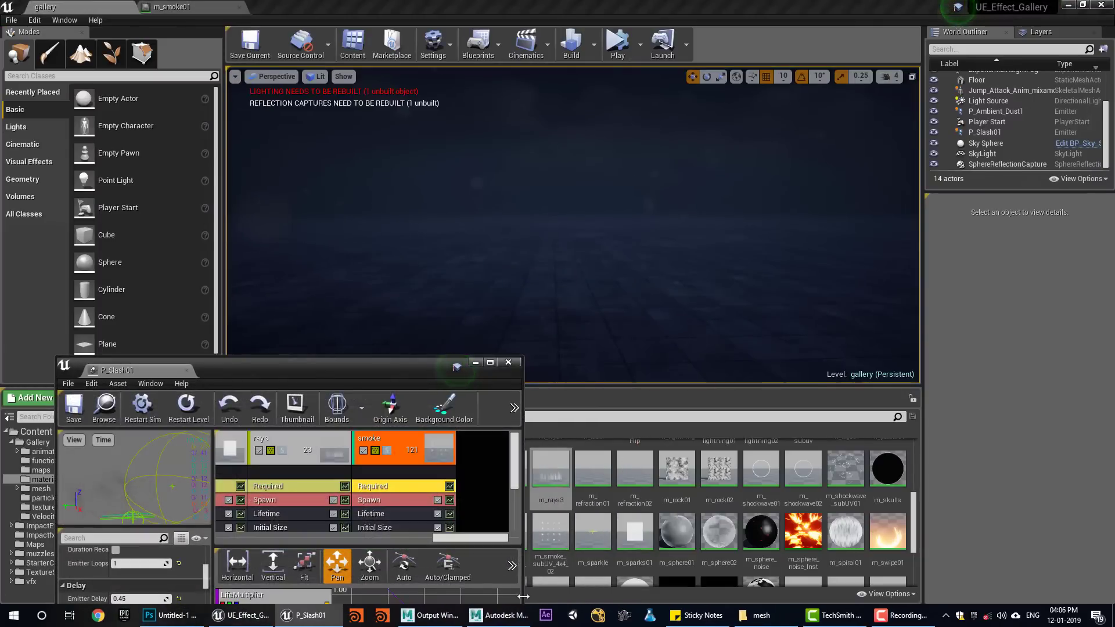
{"action": "left_click_drag", "start_coordinate": [523, 596], "coordinate": [1068, 607]}
{"action": "right_click_drag", "start_coordinate": [652, 247], "coordinate": [615, 278]}
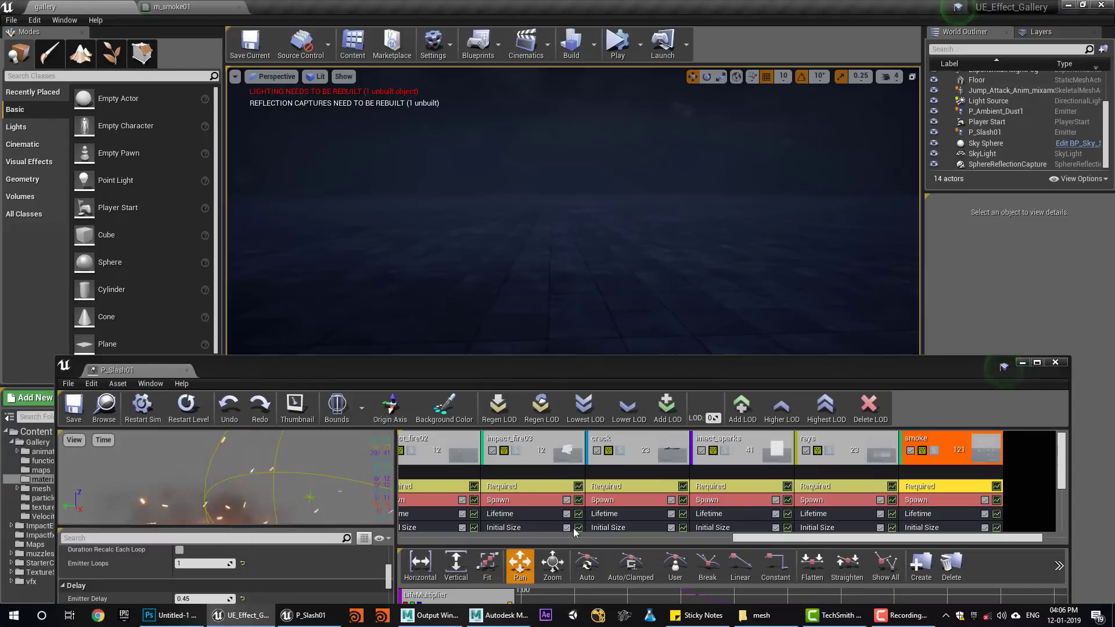
Step: Solo the slash emitter, replay it in the level, and add slash02 to the solo
{"action": "left_click_drag", "start_coordinate": [755, 539], "coordinate": [423, 539]}
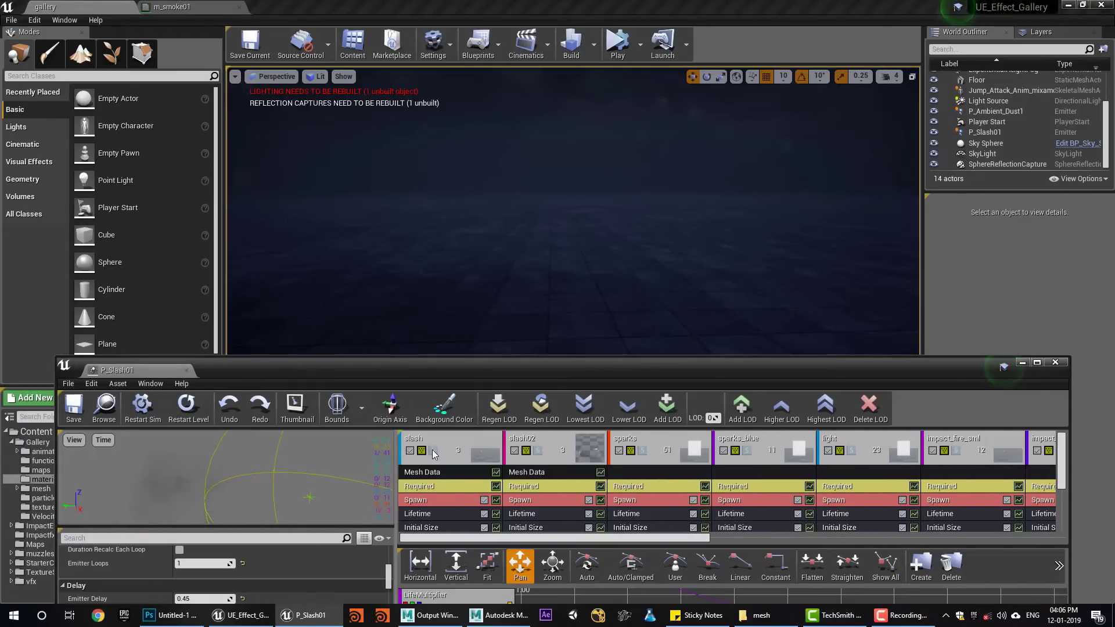
{"action": "left_click", "coordinate": [433, 451]}
{"action": "left_click", "coordinate": [191, 406]}
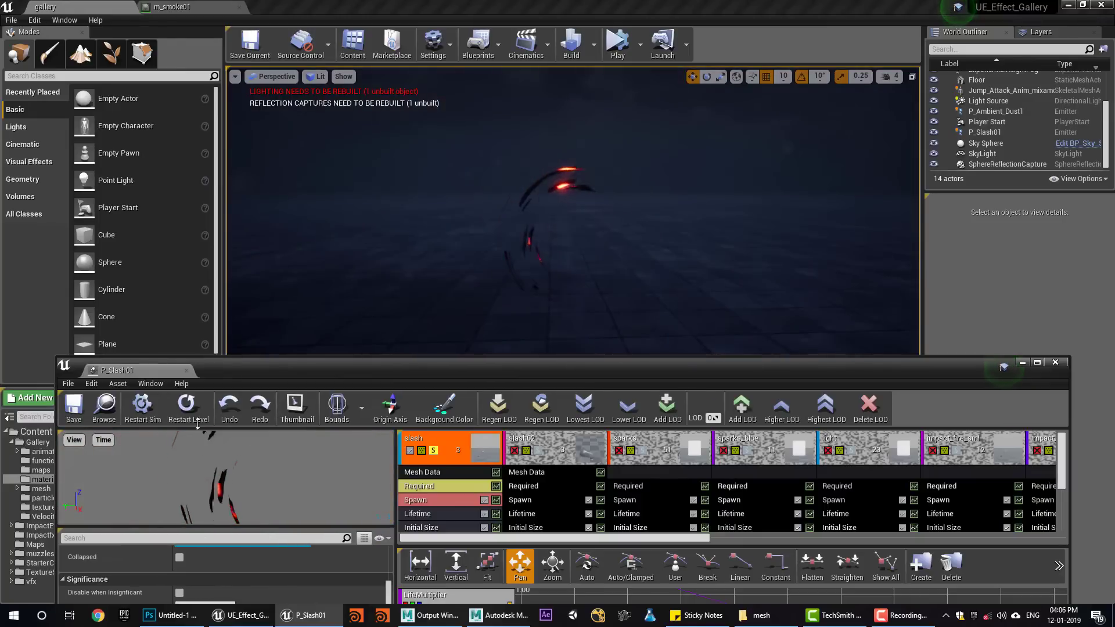
{"action": "left_click", "coordinate": [538, 451]}
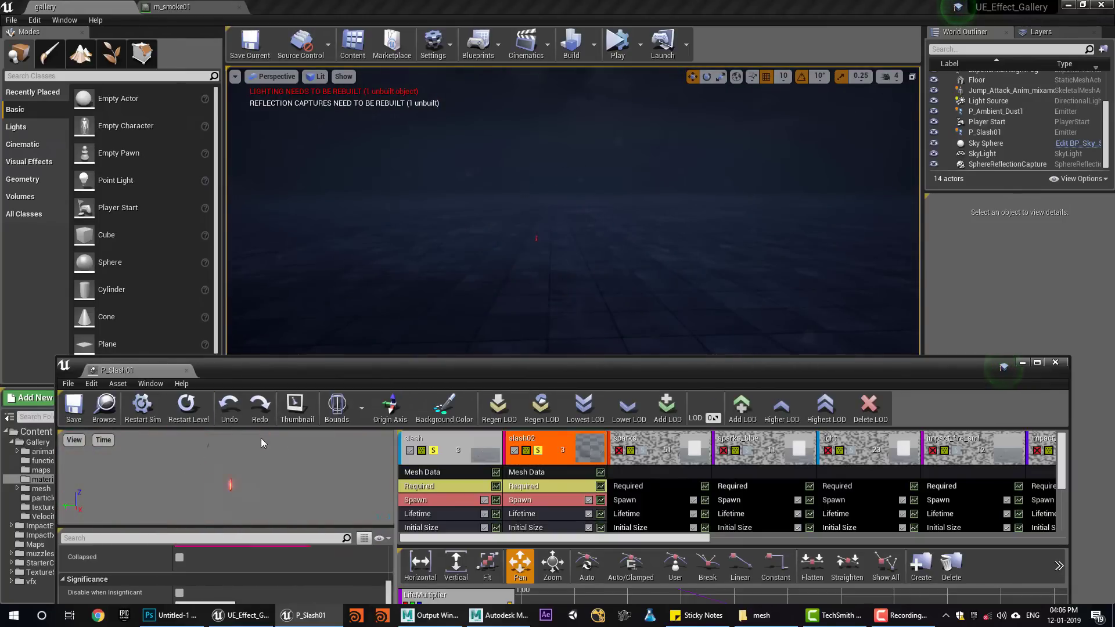
Step: Replay the soloed slash and slash02 emitters several times in the gallery level
{"action": "left_click", "coordinate": [187, 407]}
{"action": "left_click", "coordinate": [187, 407]}
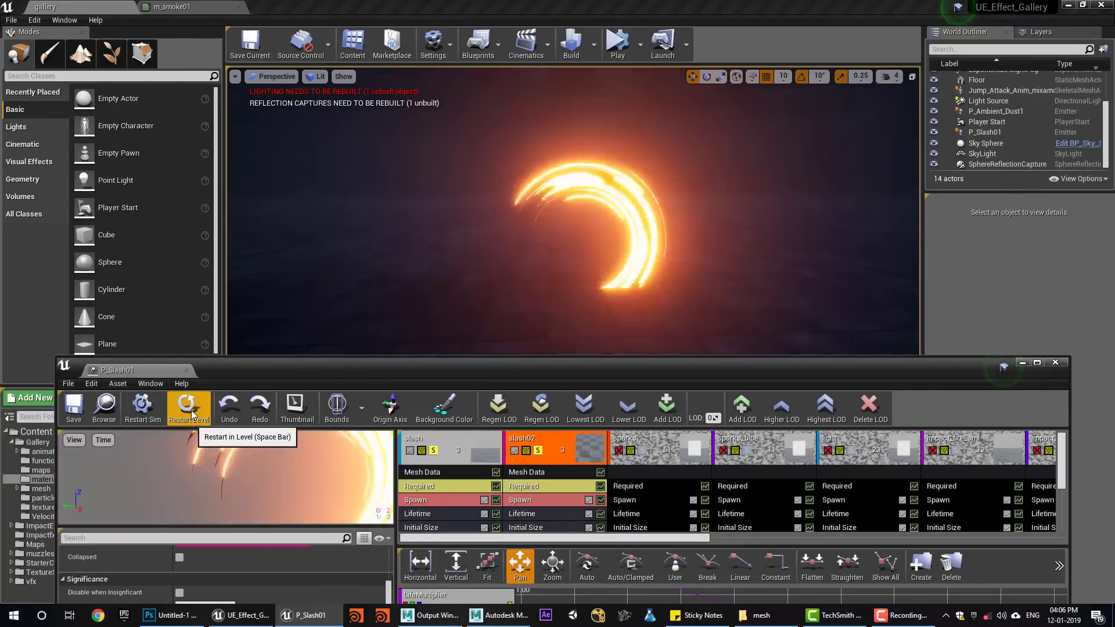
{"action": "left_click", "coordinate": [187, 406]}
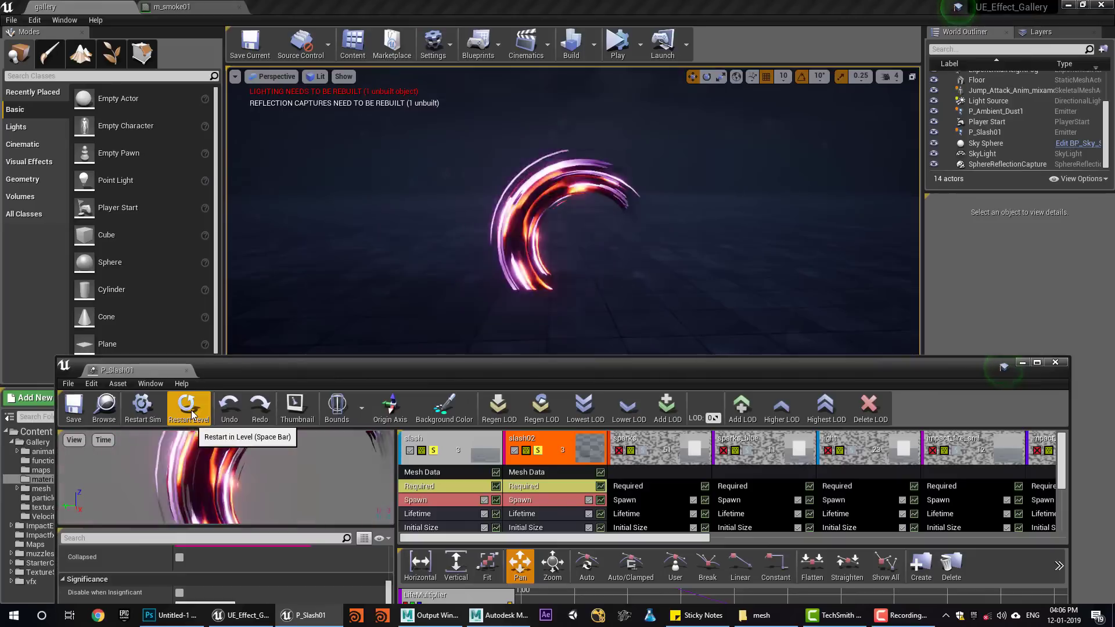
{"action": "left_click", "coordinate": [192, 413]}
Step: Add the sparks emitter to the solo in P_Slash01 and replay the effect twice in the level
{"action": "left_click", "coordinate": [642, 451]}
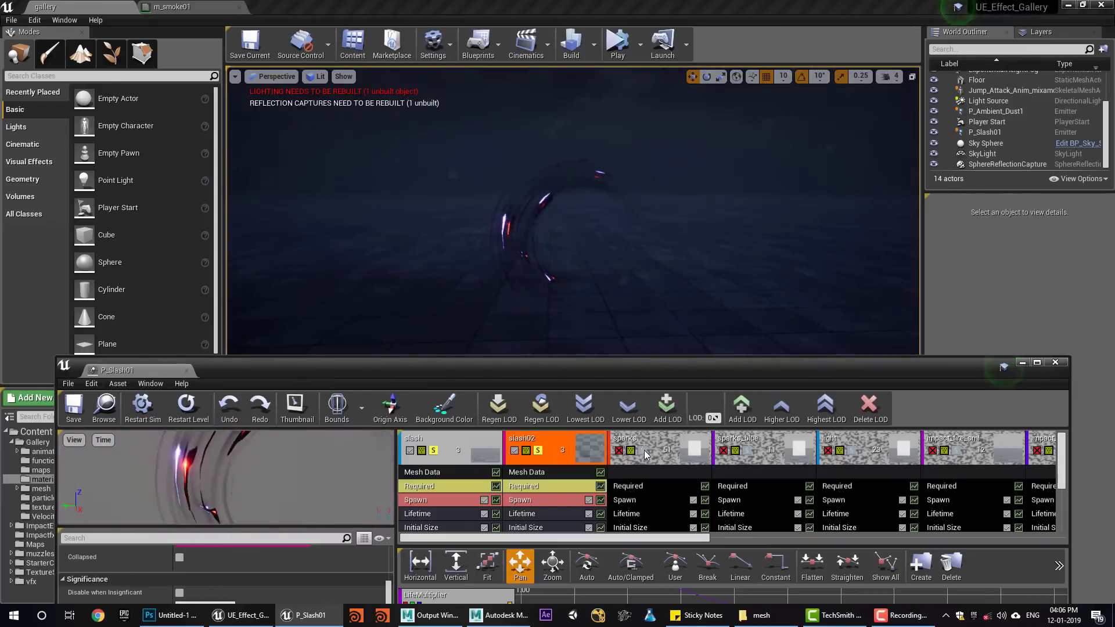
{"action": "left_click", "coordinate": [204, 423]}
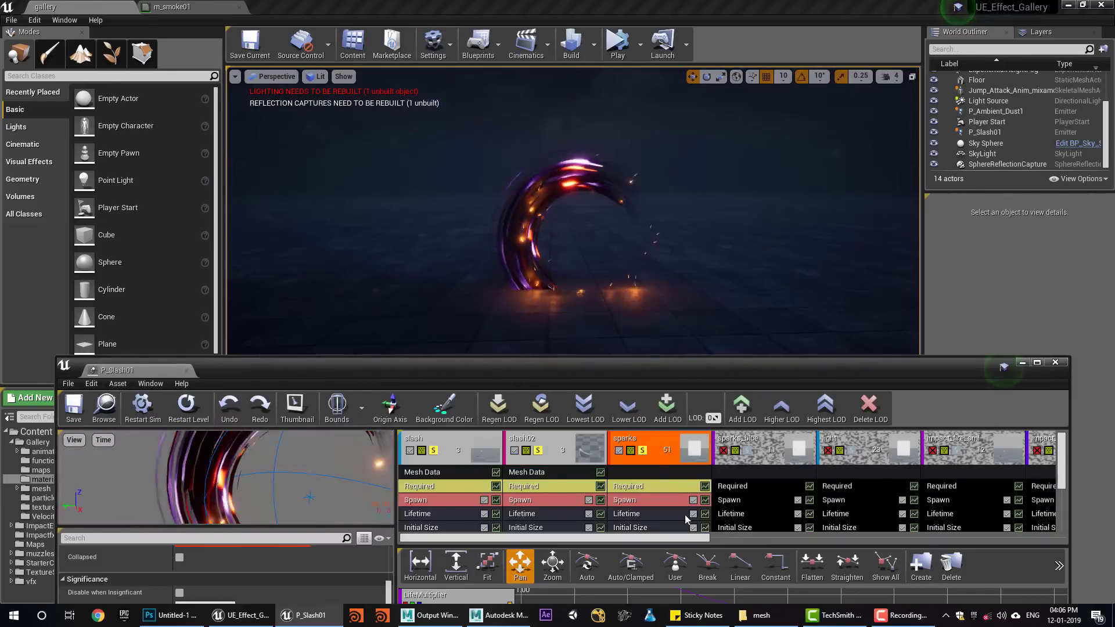
{"action": "left_click", "coordinate": [196, 402]}
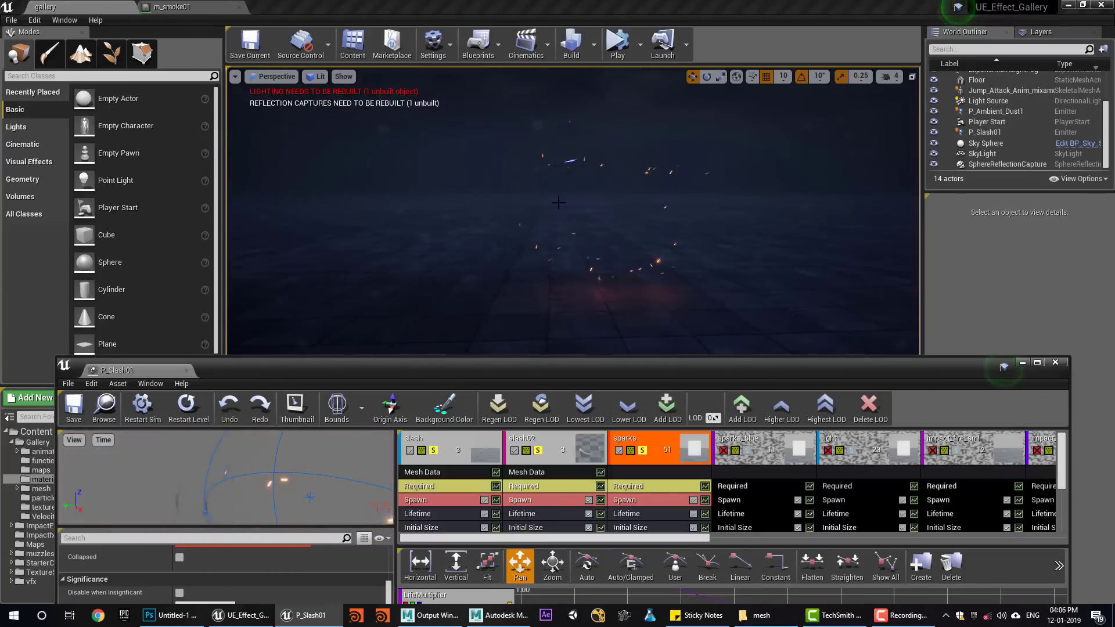
Step: Add the sparks_blue emitter to the solo and replay the effect twice in the level
{"action": "left_click_drag", "start_coordinate": [690, 539], "coordinate": [724, 539]}
{"action": "left_click", "coordinate": [671, 450]}
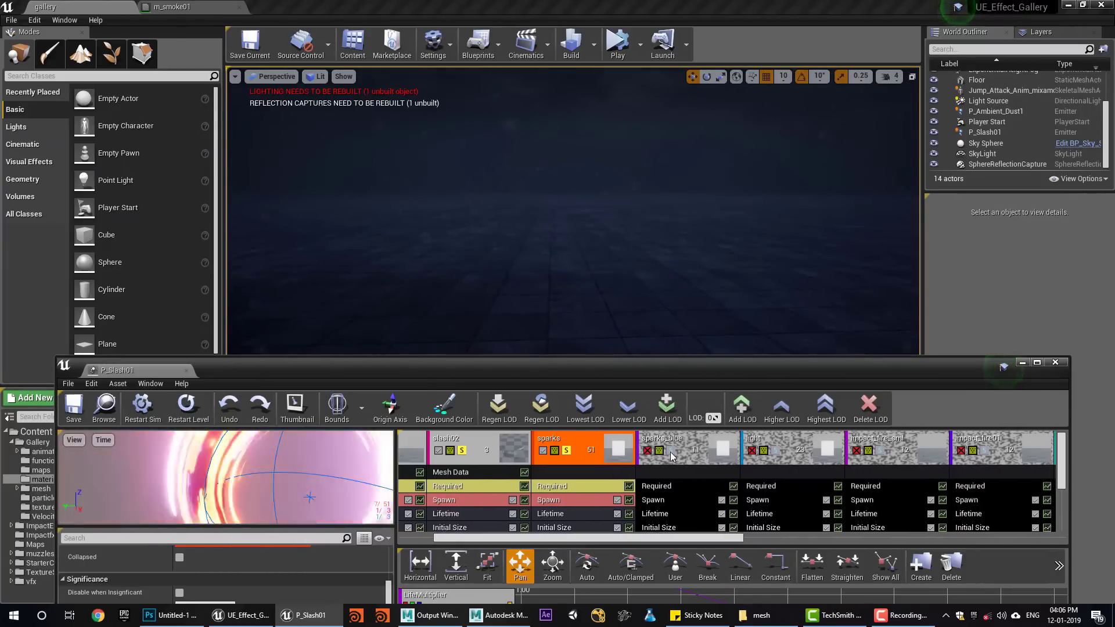
{"action": "left_click", "coordinate": [192, 410]}
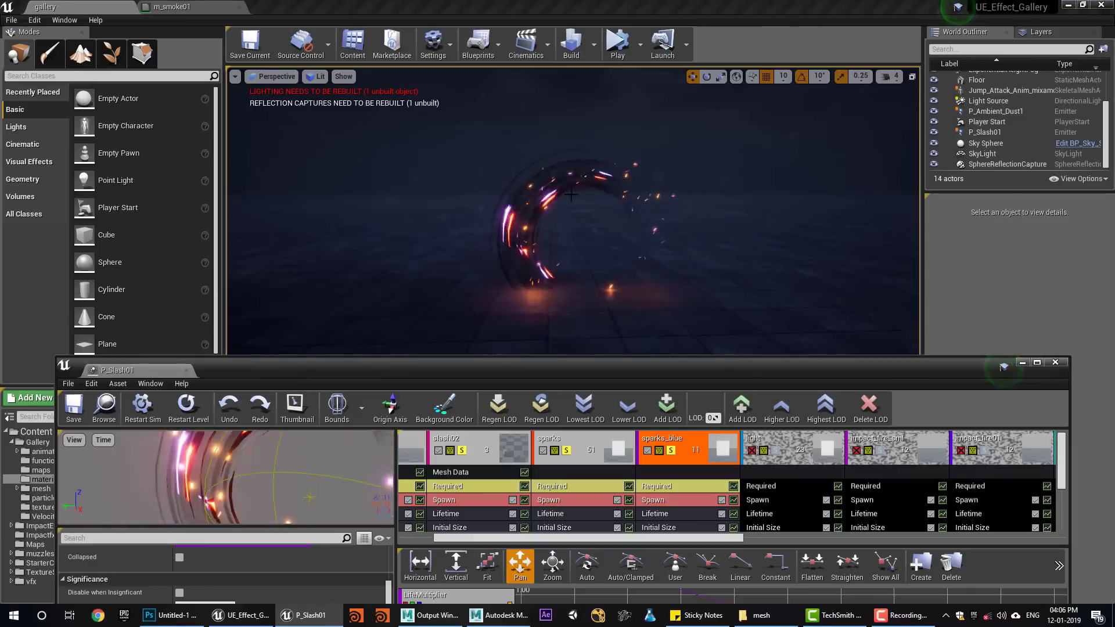
{"action": "left_click", "coordinate": [180, 413]}
Step: Add the light emitter to the solo and replay the effect twice in the level
{"action": "left_click_drag", "start_coordinate": [703, 539], "coordinate": [739, 543]}
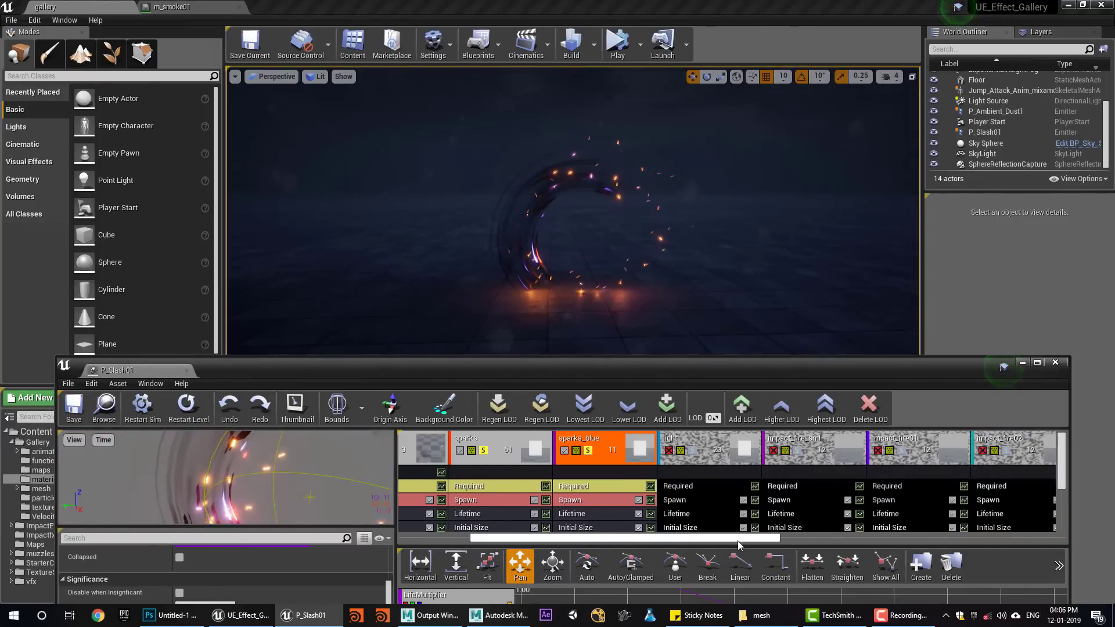
{"action": "left_click", "coordinate": [703, 459]}
{"action": "left_click", "coordinate": [187, 406]}
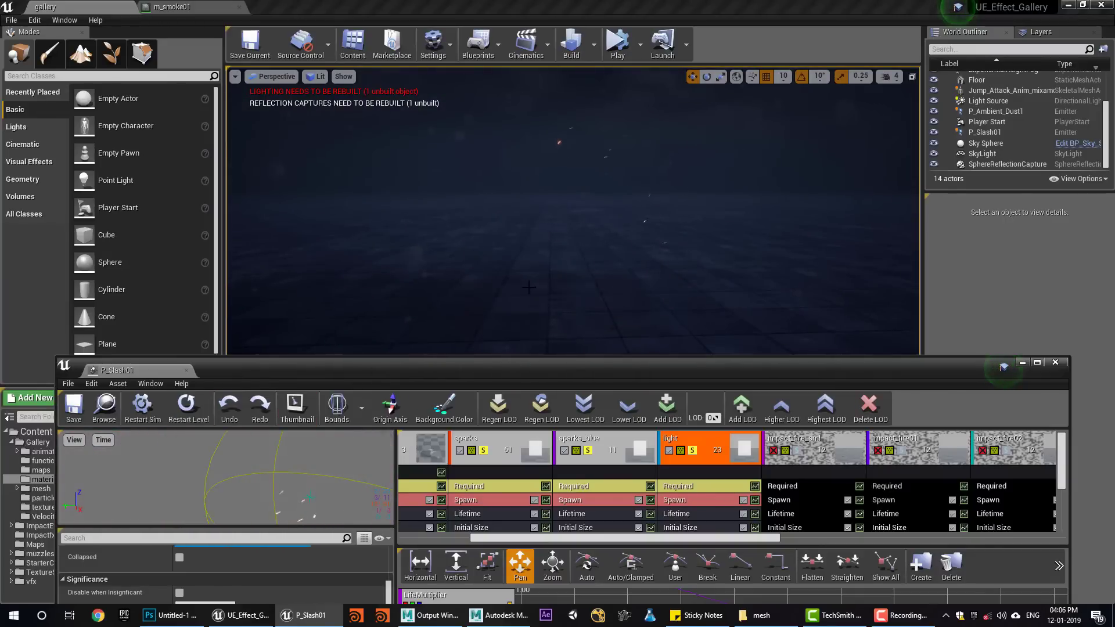
{"action": "left_click", "coordinate": [187, 406]}
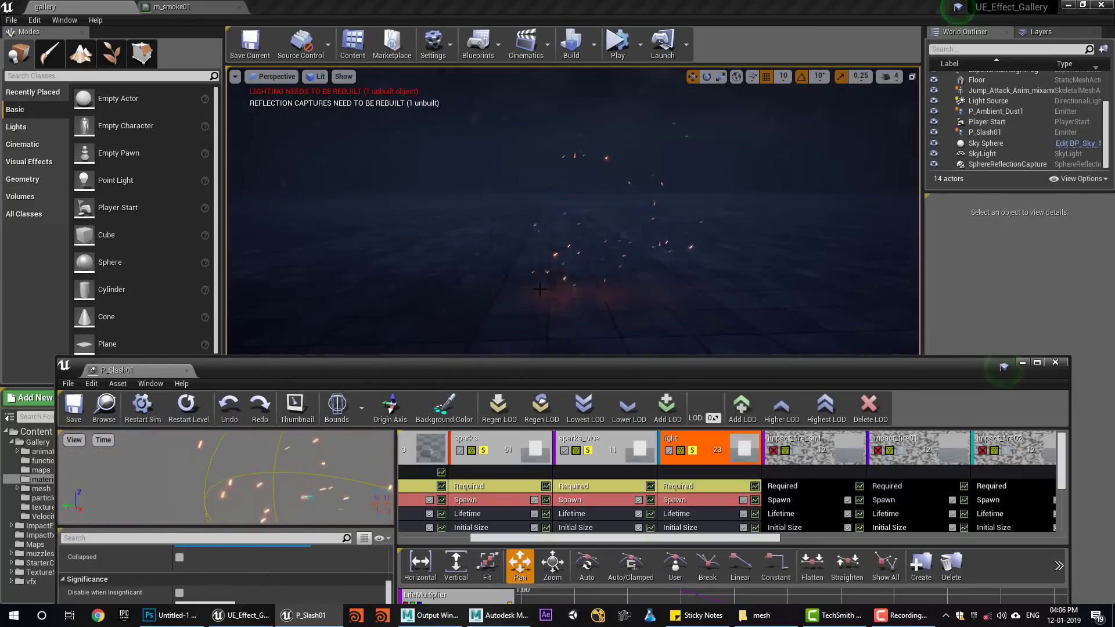
Step: Add the impact_fire_sml emitter to the solo and replay the effect twice in the level
{"action": "scroll", "coordinate": [762, 545], "scroll_direction": "down", "scroll_amount": 1}
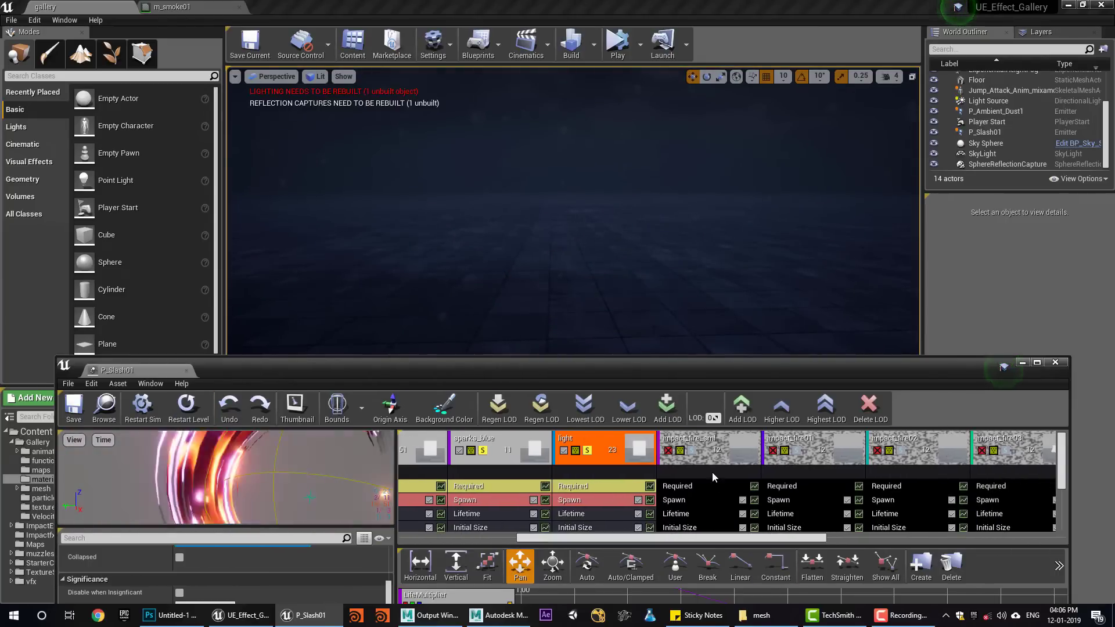
{"action": "left_click", "coordinate": [694, 455]}
{"action": "left_click", "coordinate": [692, 451]}
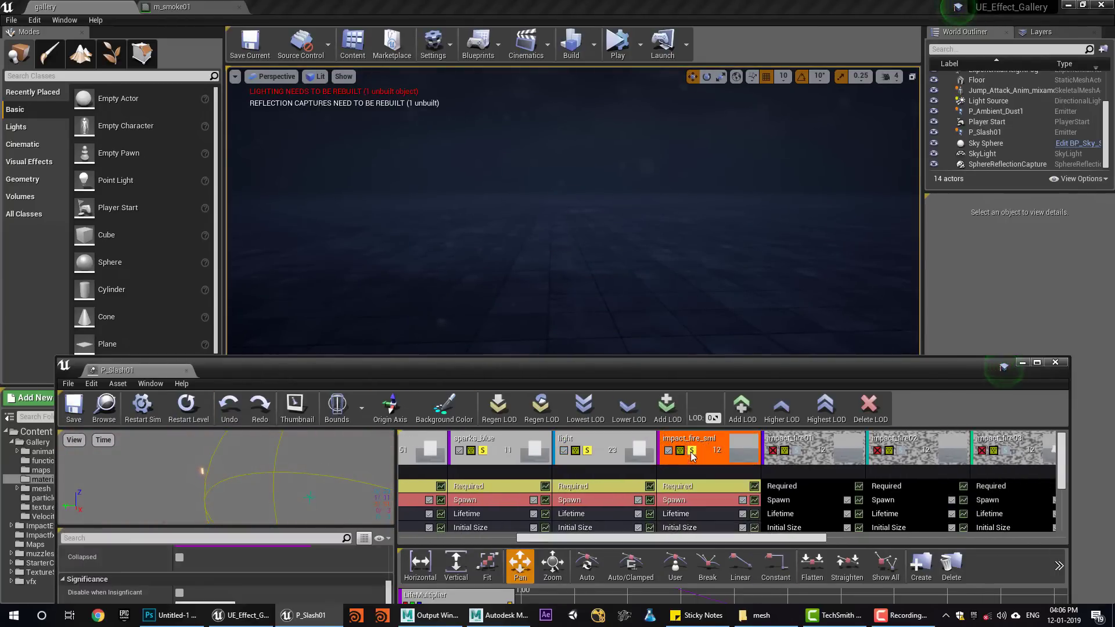
{"action": "left_click", "coordinate": [187, 407]}
{"action": "left_click", "coordinate": [186, 406]}
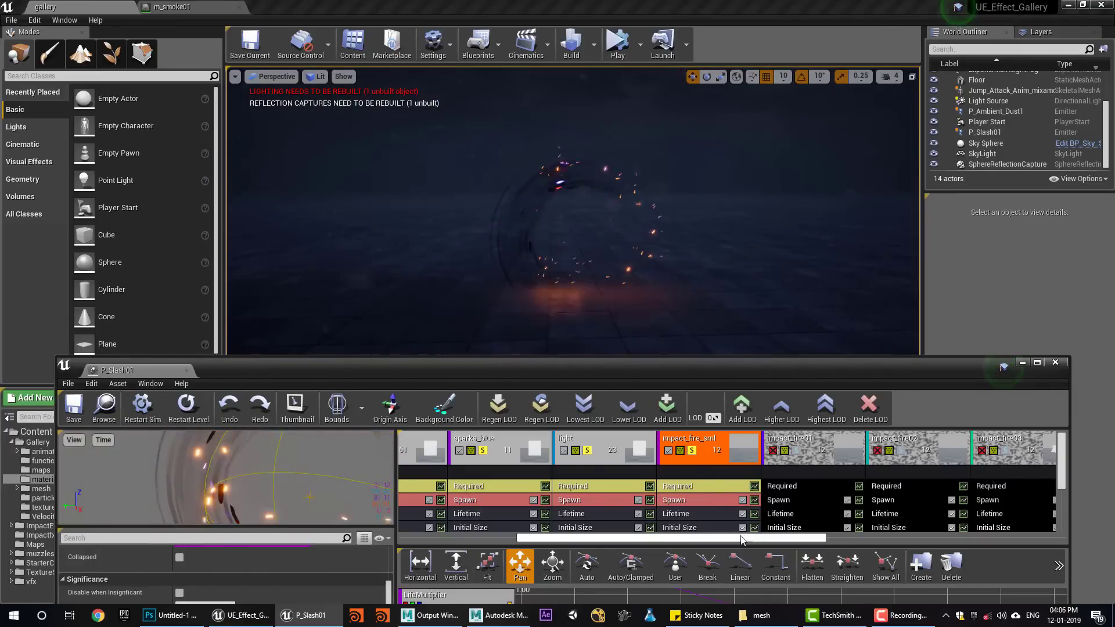
Step: Add the impact_fire01 and impact_fire02 emitters to the solo and replay the effect in the level
{"action": "left_click_drag", "start_coordinate": [757, 537], "coordinate": [790, 536]}
{"action": "left_click", "coordinate": [698, 451]}
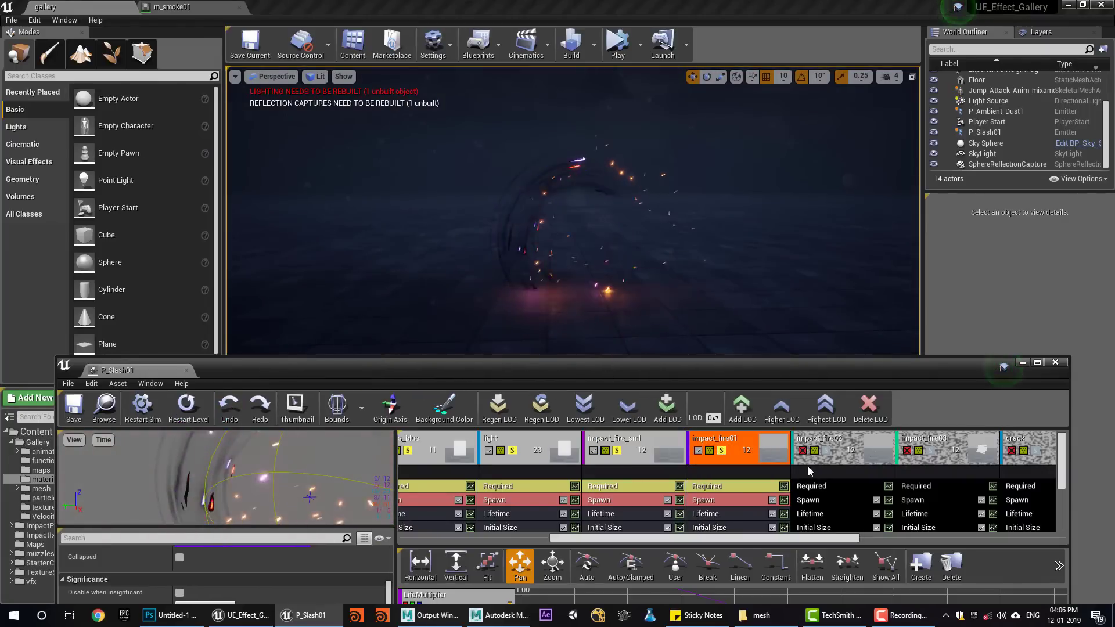
{"action": "left_click", "coordinate": [825, 451]}
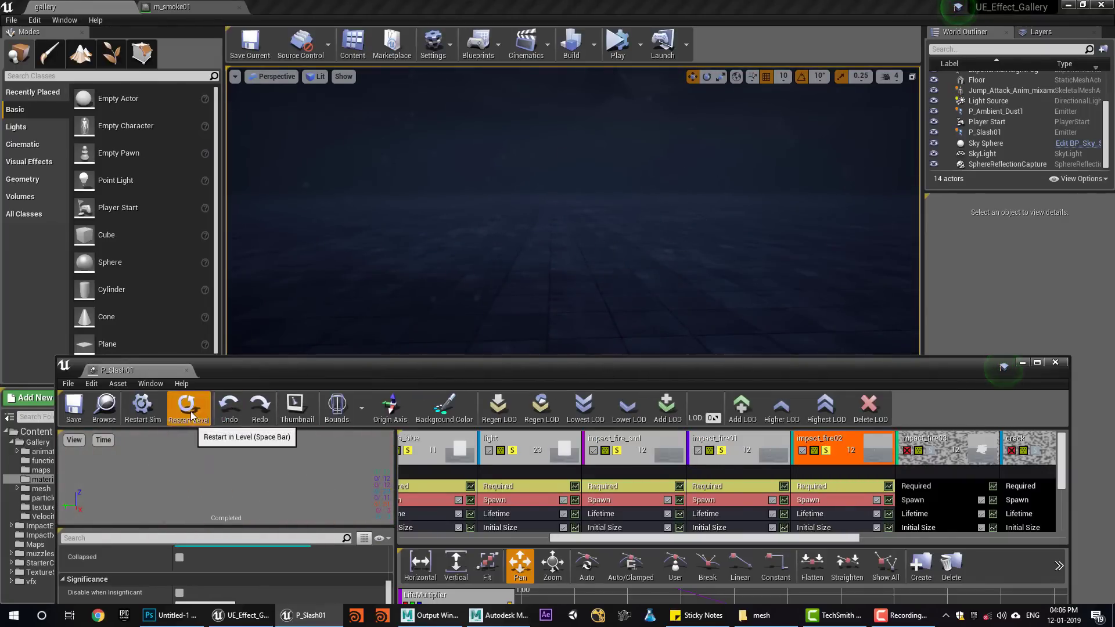
{"action": "left_click", "coordinate": [188, 406]}
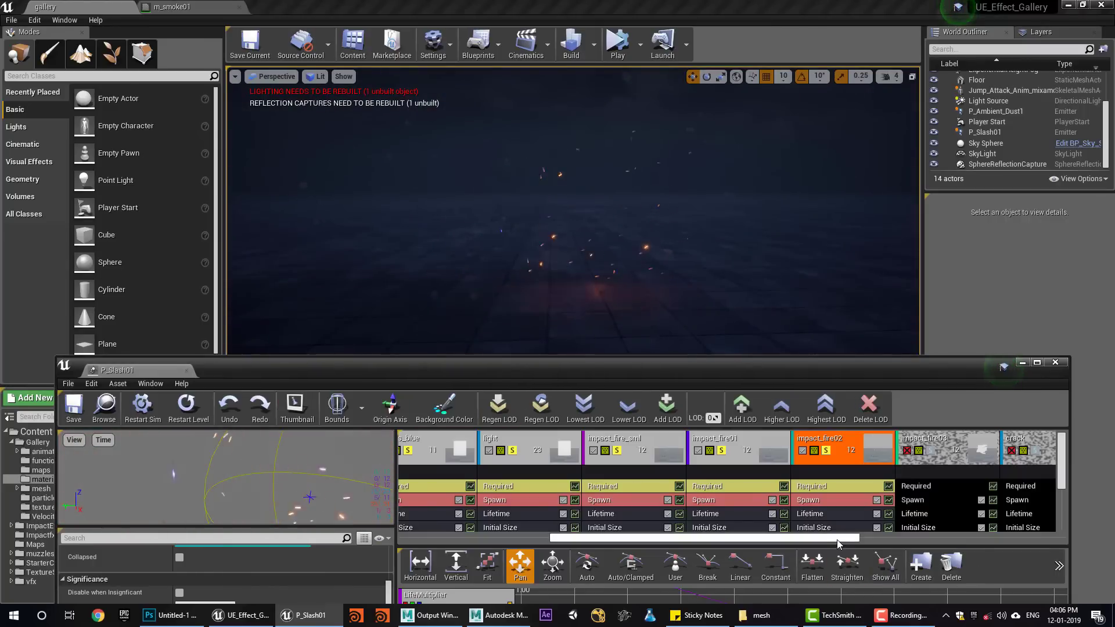
Step: Add the impact_fire03 emitter to the solo and replay the effect in the level
{"action": "left_click_drag", "start_coordinate": [837, 538], "coordinate": [907, 540]}
{"action": "left_click", "coordinate": [780, 453]}
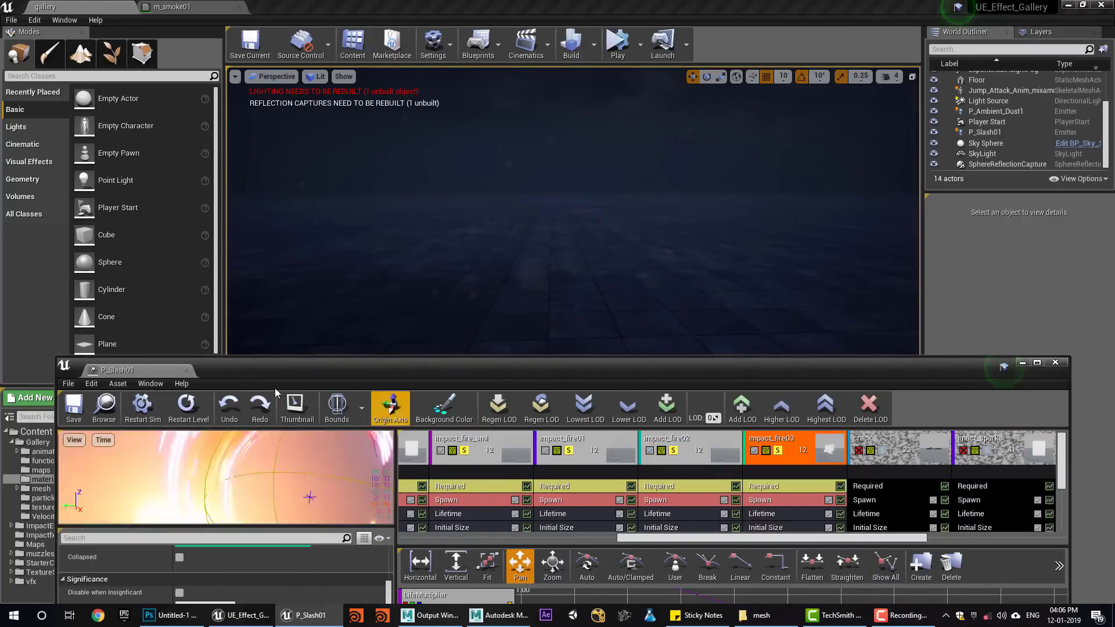
{"action": "left_click", "coordinate": [186, 407]}
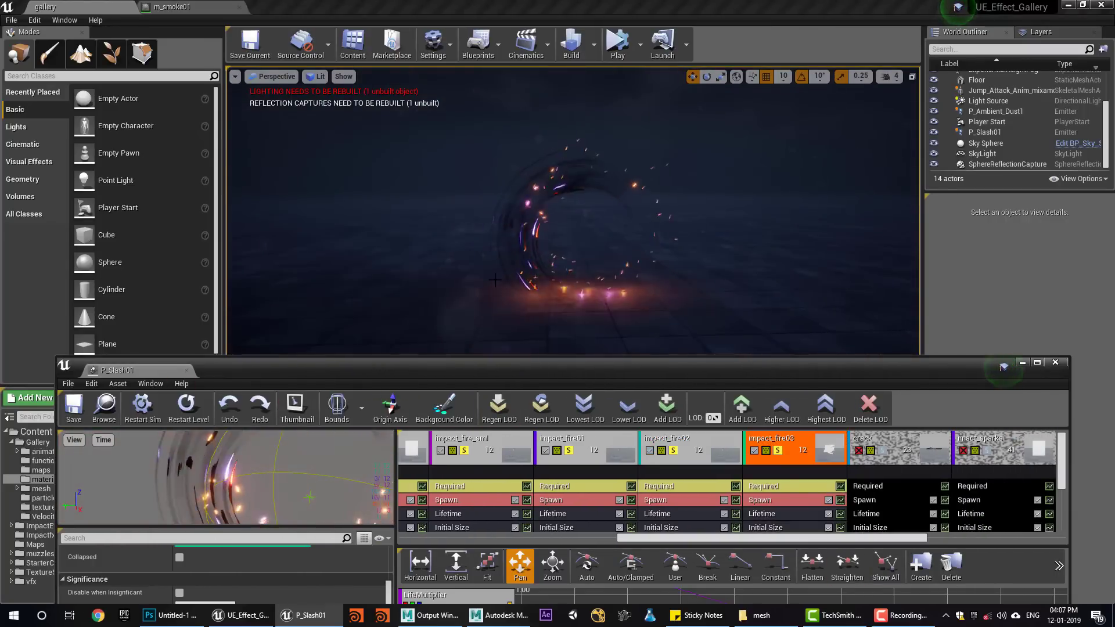
Step: Add the crack emitter to the solo and replay the effect in the level
{"action": "left_click_drag", "start_coordinate": [897, 541], "coordinate": [965, 540]}
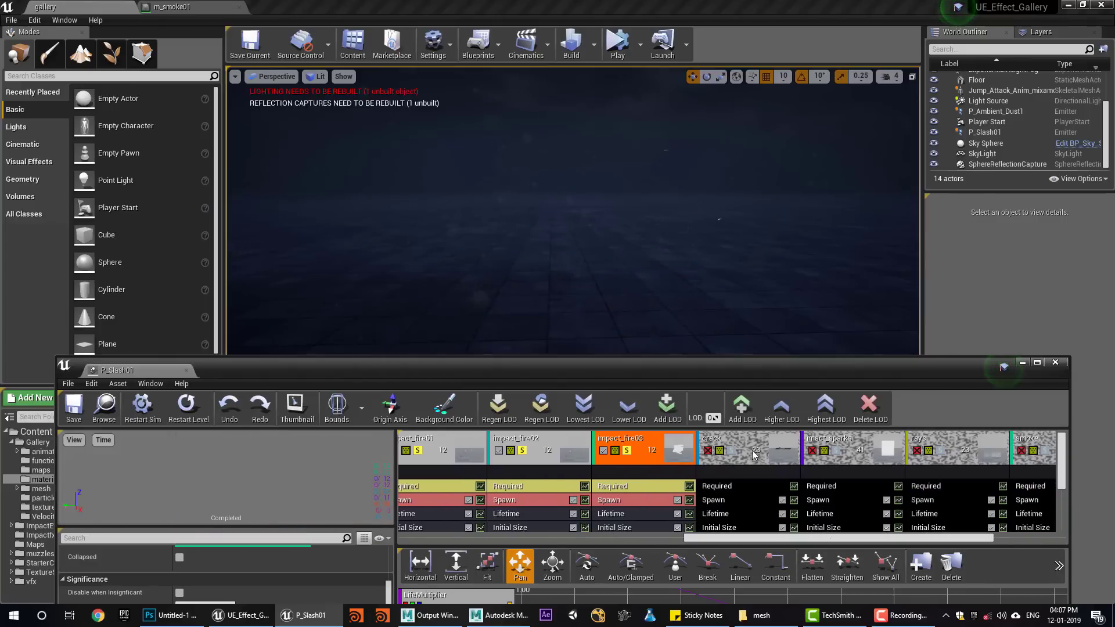
{"action": "left_click", "coordinate": [707, 451]}
{"action": "left_click", "coordinate": [186, 406]}
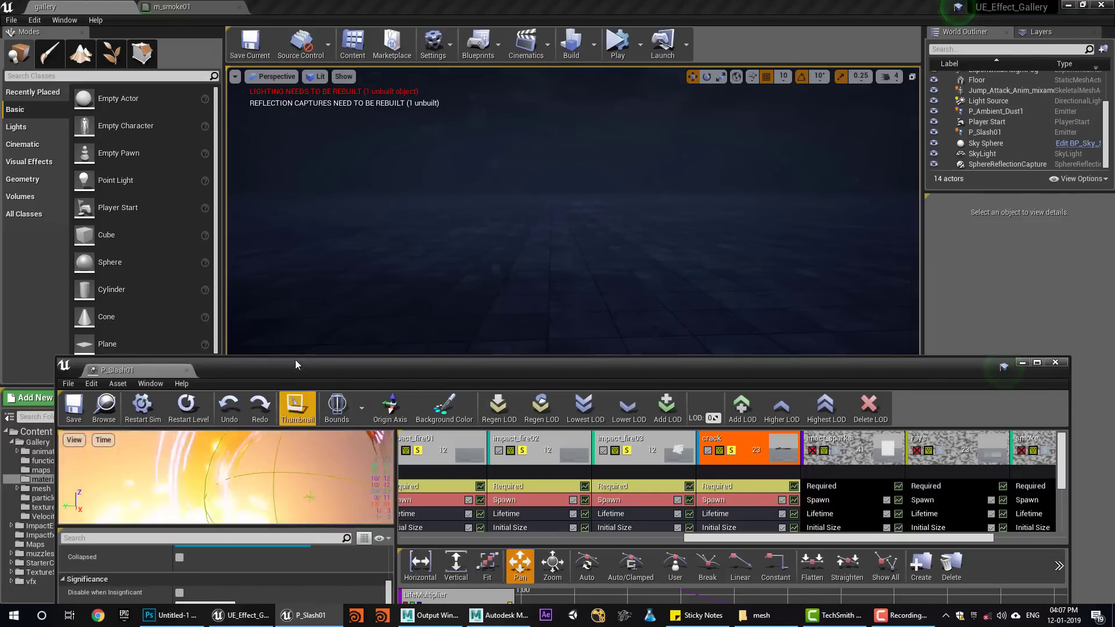
Step: Add the imact_sparks emitter to the solo and replay the effect in the level
{"action": "left_click_drag", "start_coordinate": [869, 540], "coordinate": [919, 540]}
{"action": "left_click", "coordinate": [699, 451]}
{"action": "left_click", "coordinate": [202, 419]}
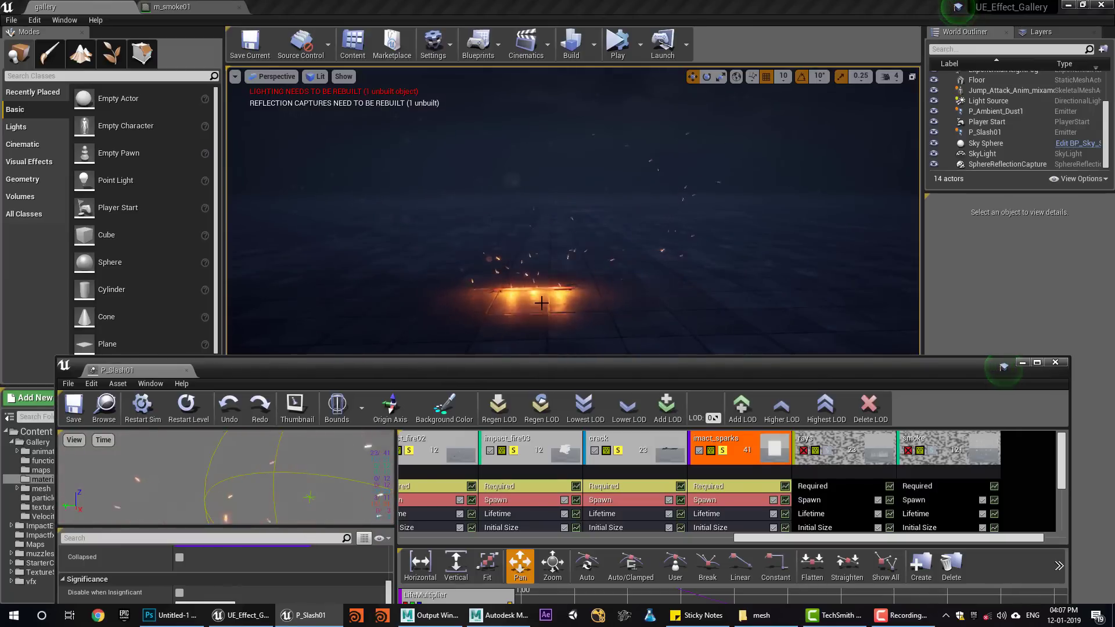
Step: Add the rays emitter and the smoke emitter to the solo, replaying the effect in the level after each
{"action": "left_click", "coordinate": [803, 451]}
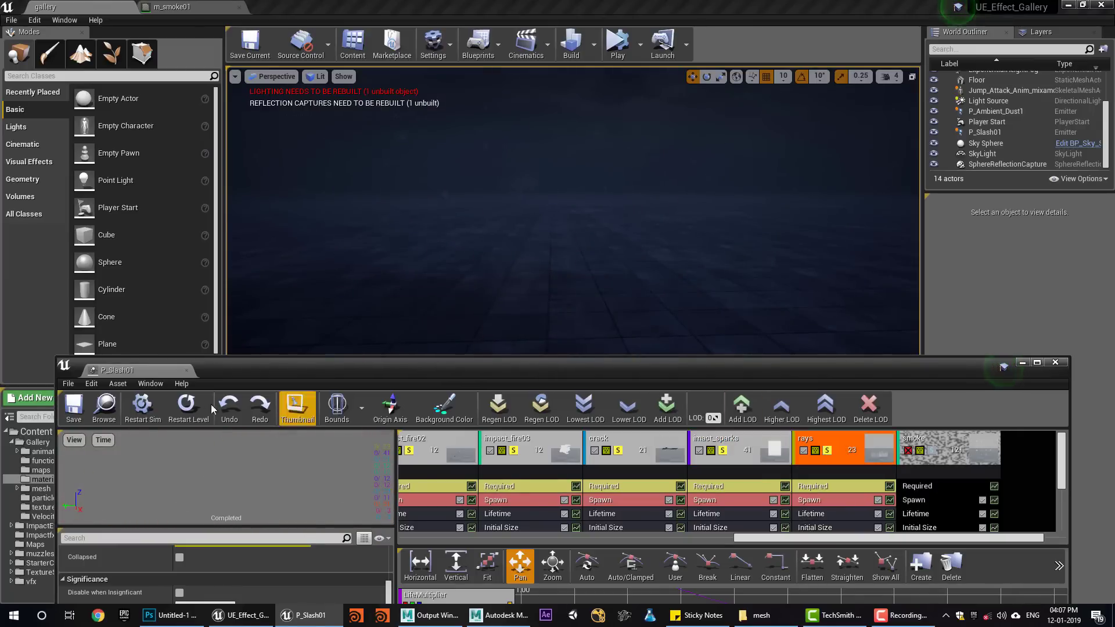
{"action": "left_click", "coordinate": [186, 407]}
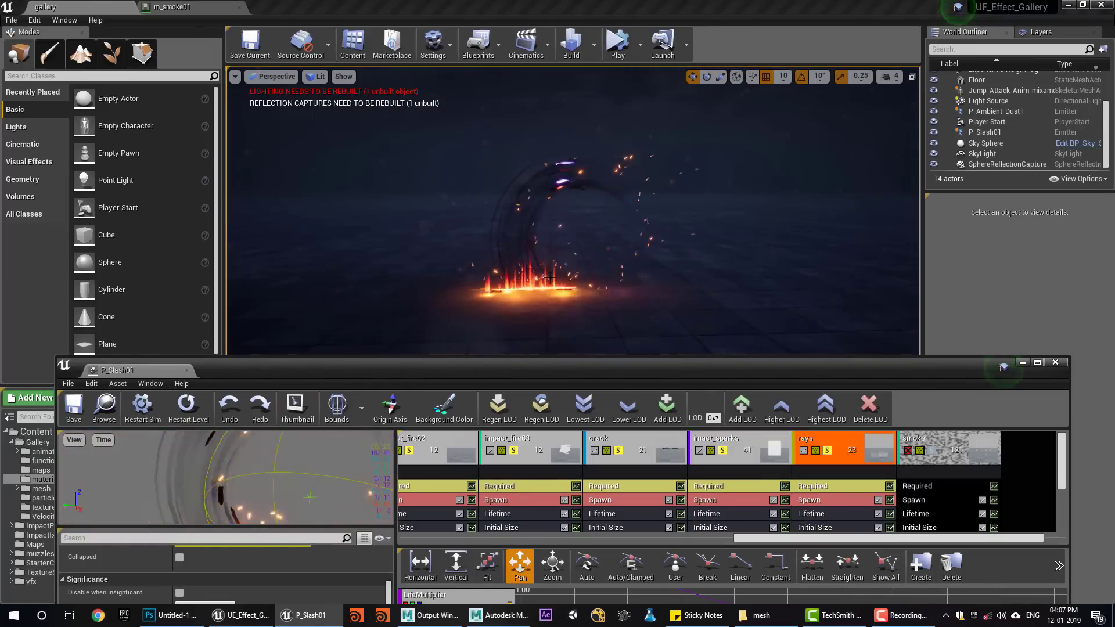
{"action": "left_click", "coordinate": [908, 451]}
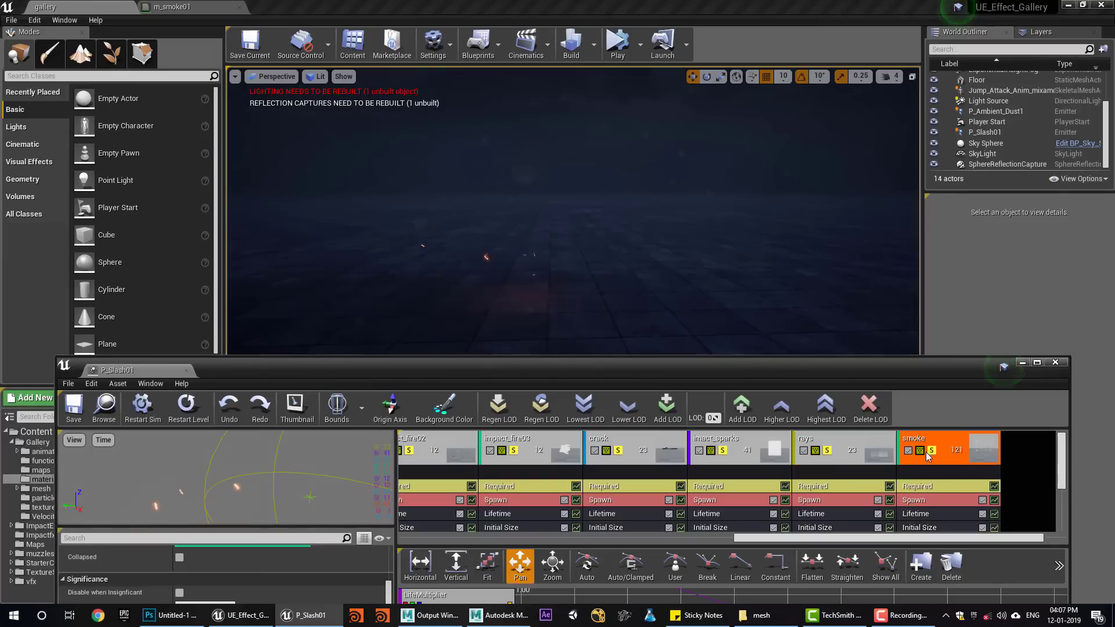
{"action": "left_click", "coordinate": [179, 404]}
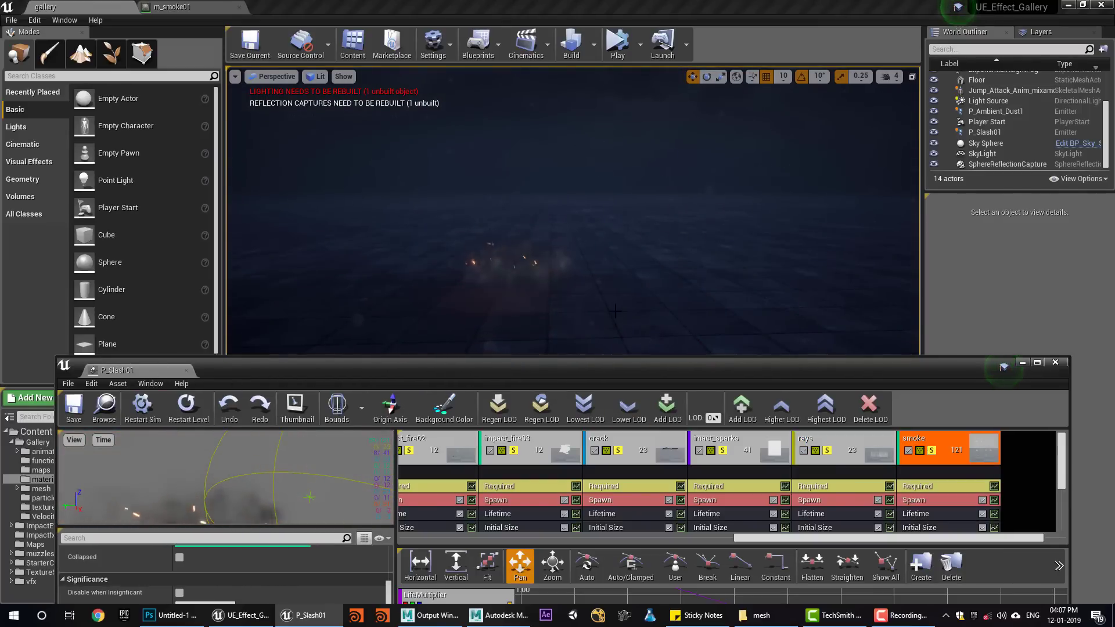
Step: Close the P_Slash01 window and play the gallery level twice to watch the finished slash effect
{"action": "left_click", "coordinate": [1056, 362]}
{"action": "left_click", "coordinate": [617, 41]}
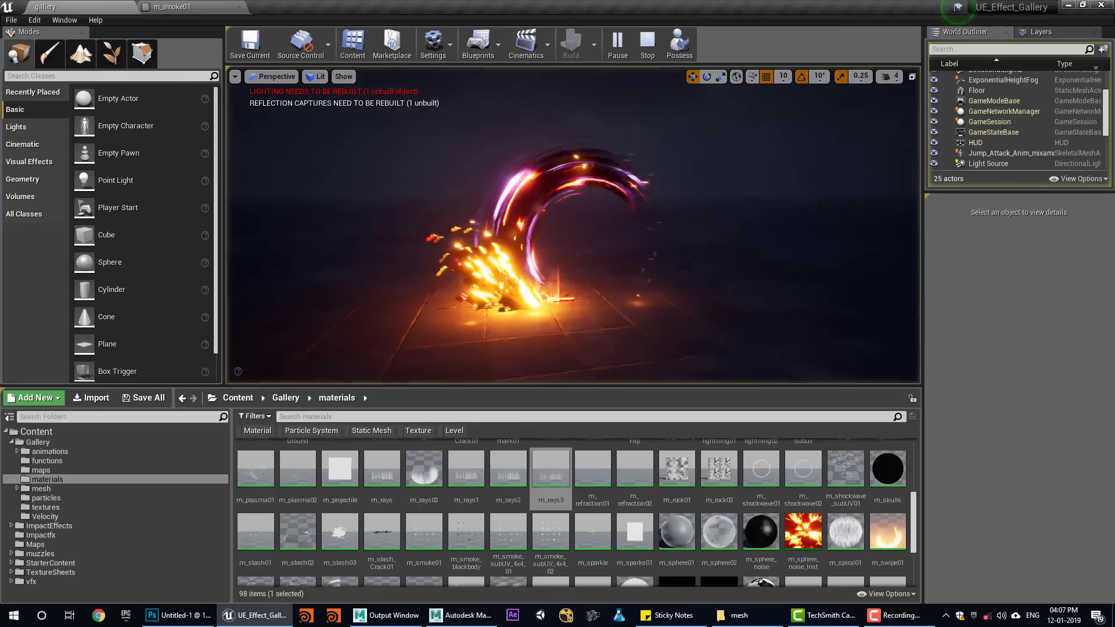
{"action": "left_click", "coordinate": [647, 42]}
{"action": "left_click", "coordinate": [625, 41]}
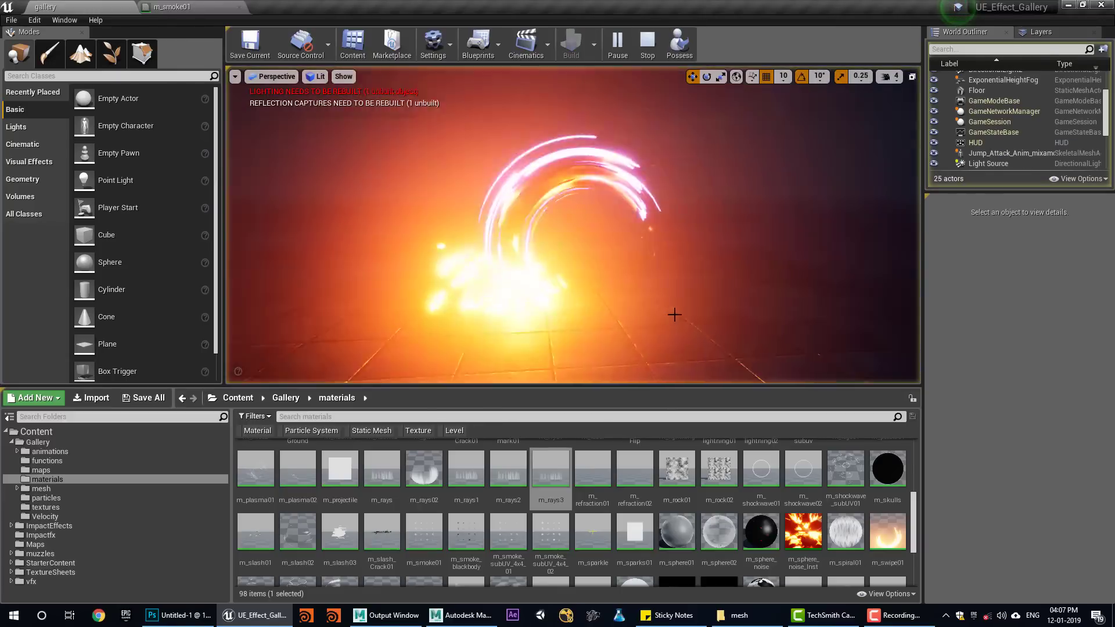
{"action": "left_click", "coordinate": [906, 617]}
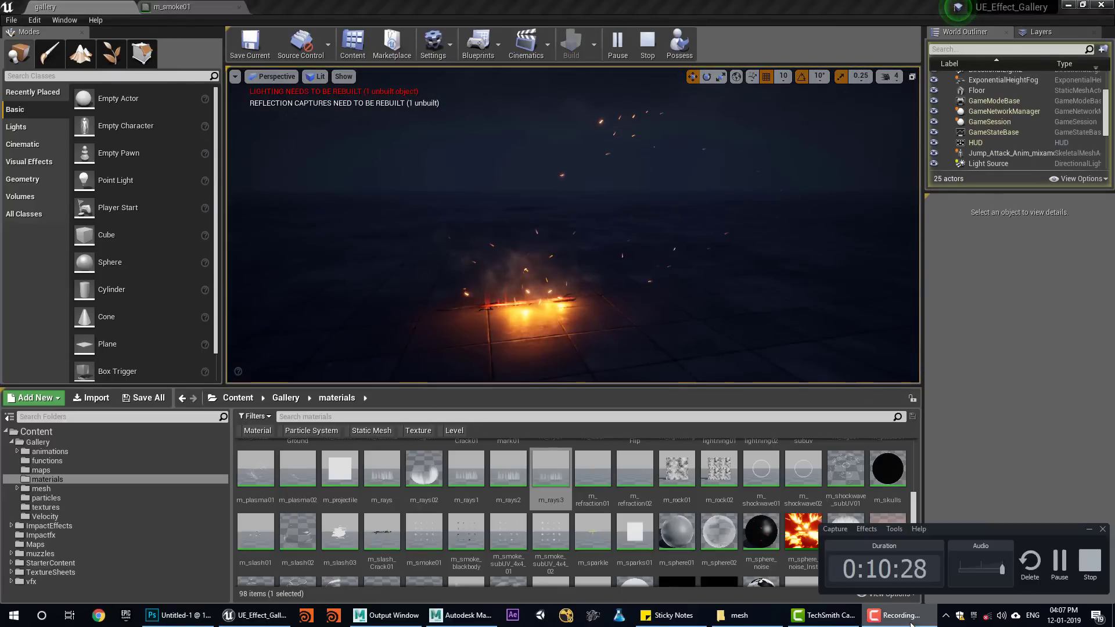